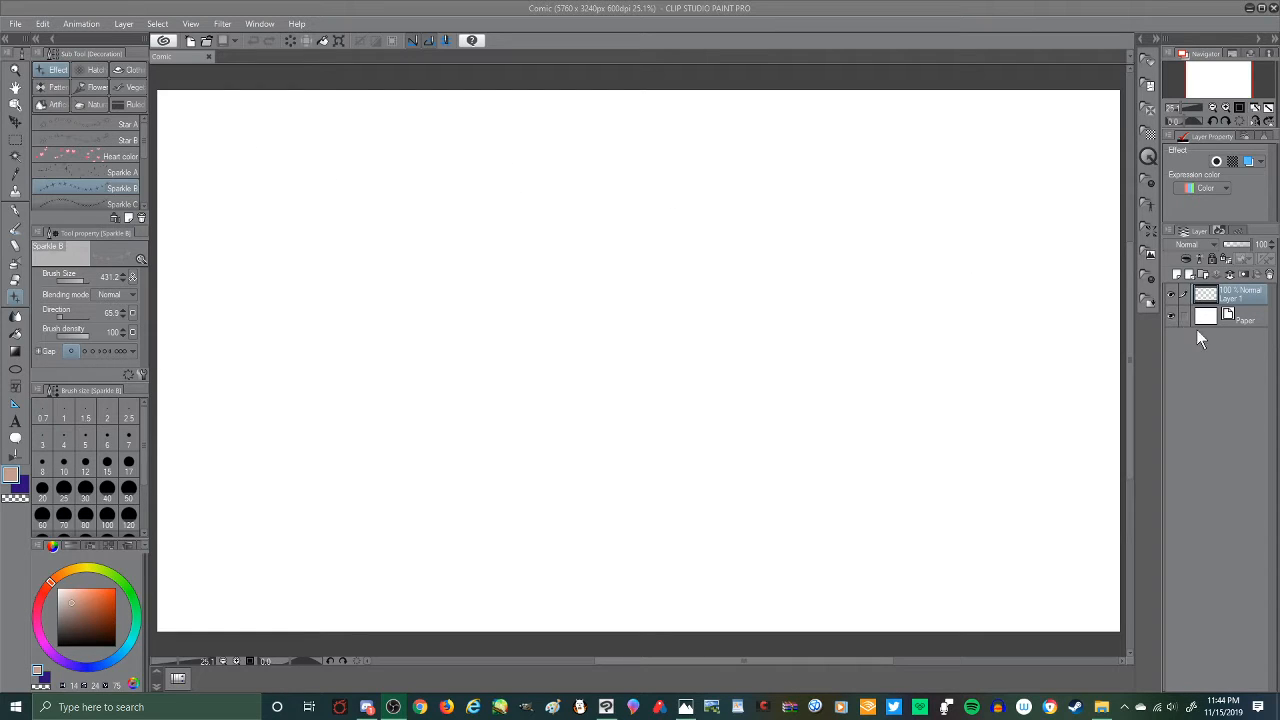
Step: Add a vector layer and draw a long curved stroke on it with the G-pen at size 120
{"action": "left_click", "coordinate": [1188, 277]}
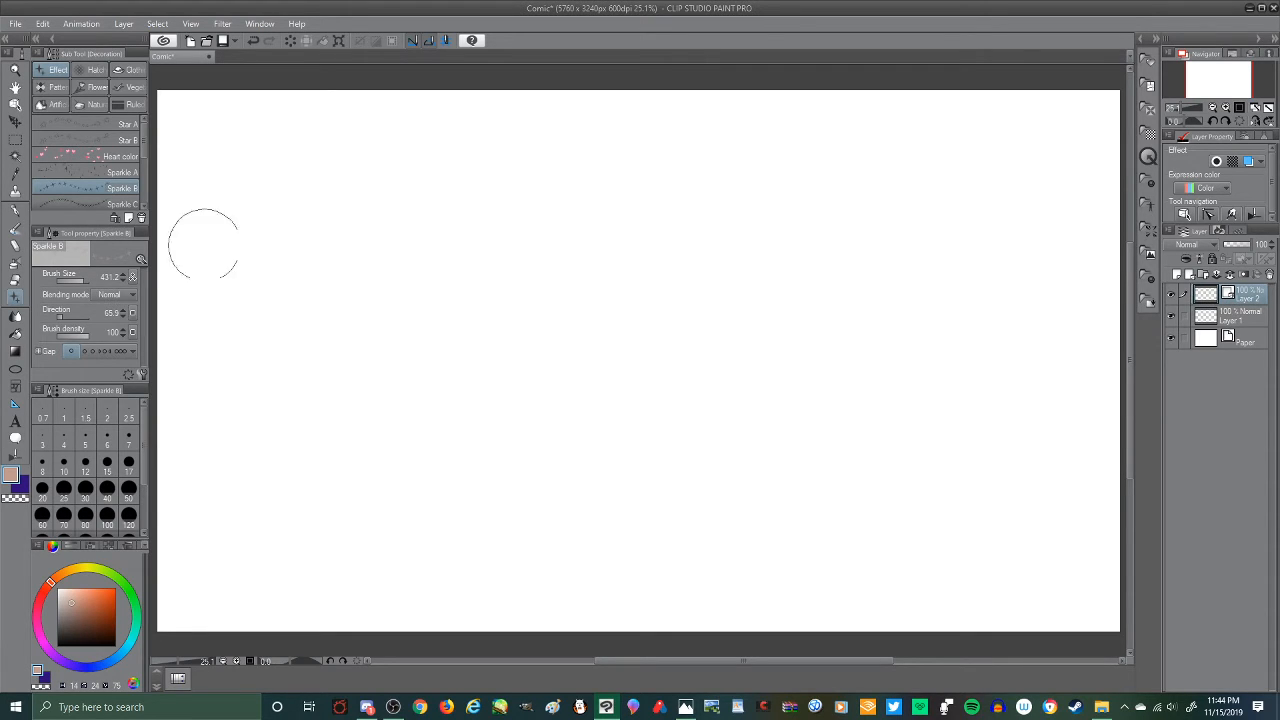
{"action": "left_click", "coordinate": [15, 211]}
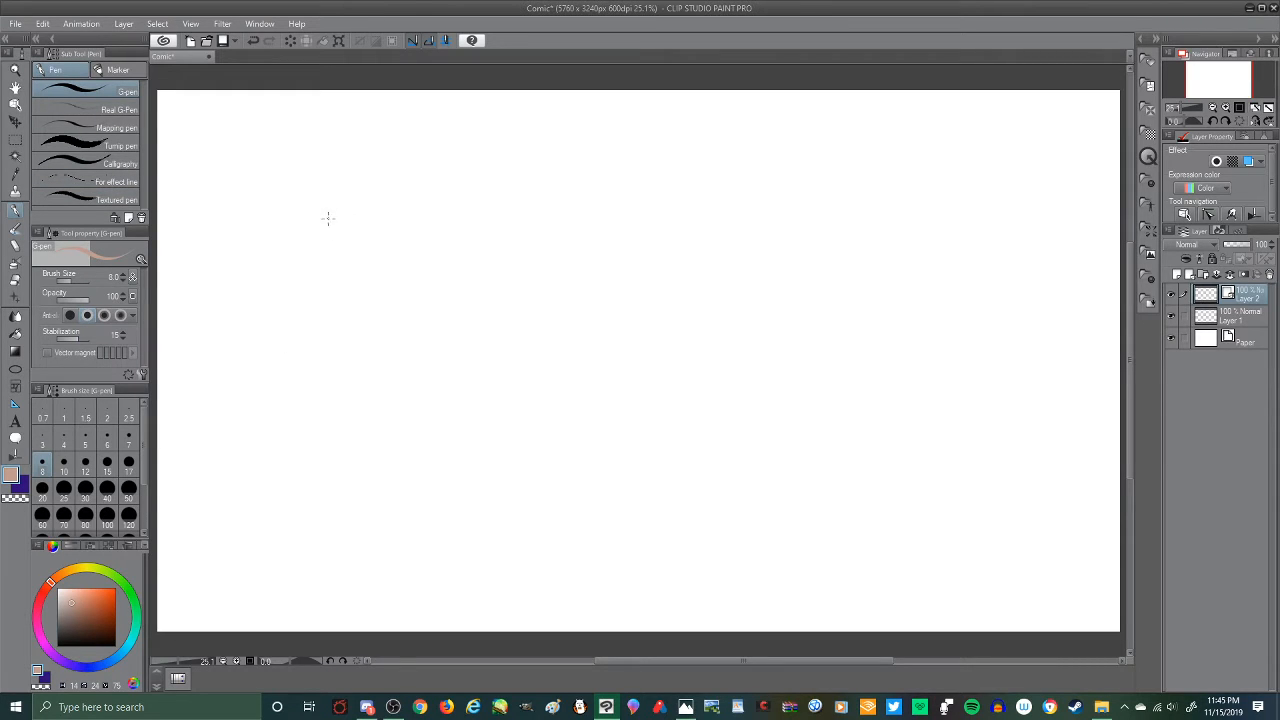
{"action": "left_click", "coordinate": [129, 518]}
{"action": "mouse_move", "coordinate": [398, 157]}
{"action": "left_mouse_down"}
{"action": "mouse_move", "coordinate": [326, 374]}
{"action": "mouse_move", "coordinate": [424, 500]}
{"action": "left_mouse_up"}
Step: Draw a second curved stroke beside the first with the Calligraphy pen at brush size 120
{"action": "left_click", "coordinate": [86, 163]}
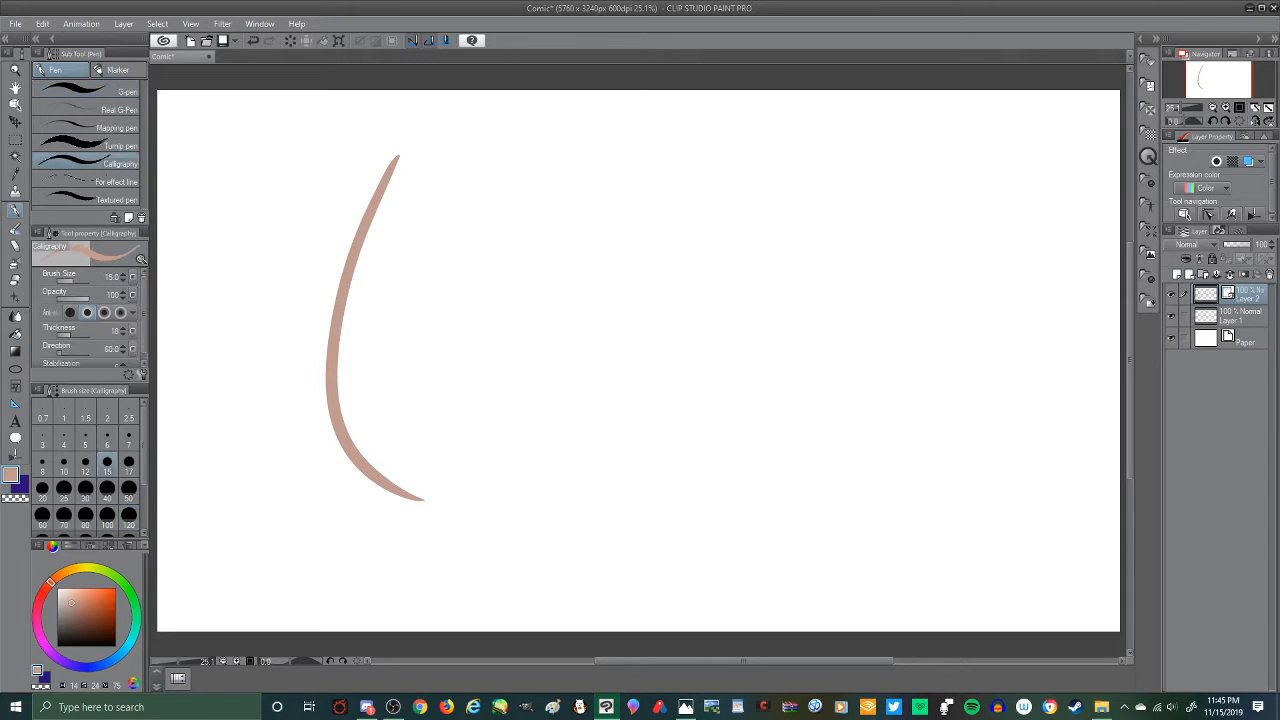
{"action": "left_click", "coordinate": [129, 520]}
{"action": "mouse_move", "coordinate": [511, 156]}
{"action": "left_mouse_down"}
{"action": "mouse_move", "coordinate": [459, 256]}
{"action": "mouse_move", "coordinate": [574, 525]}
{"action": "left_mouse_up"}
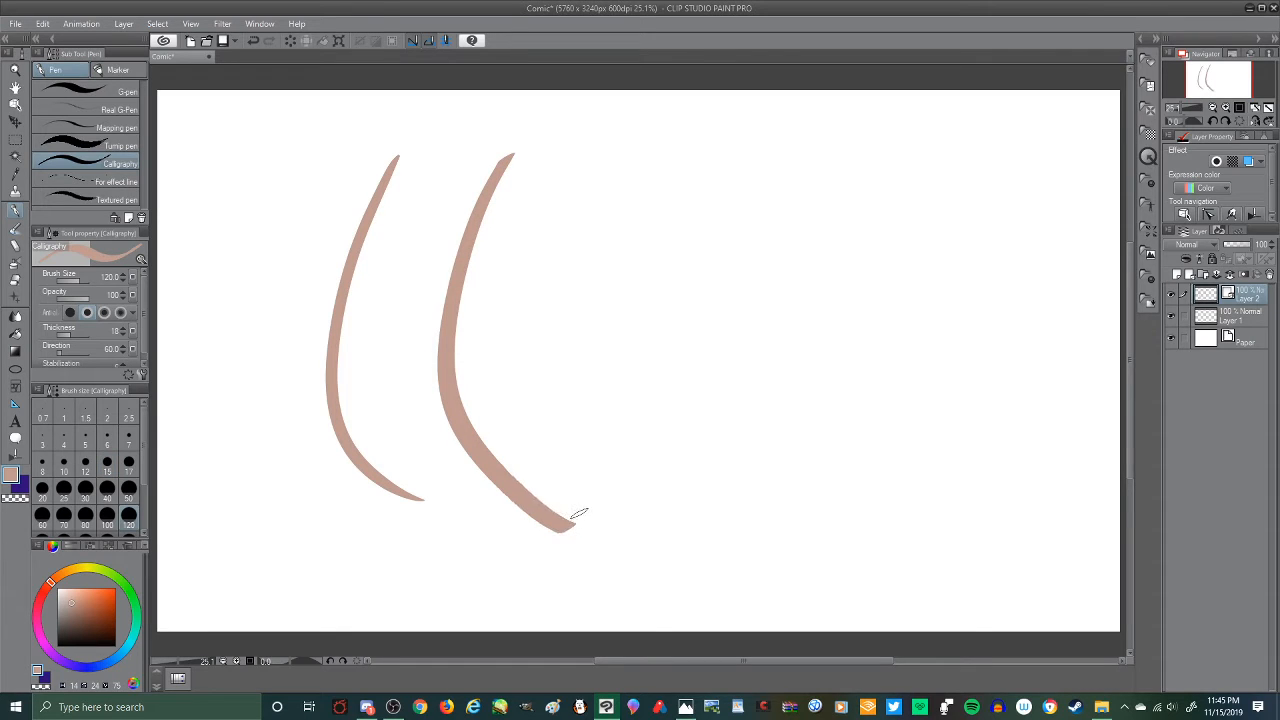
Step: Draw a third curved stroke beside the others with the Turnip pen at brush size 120
{"action": "left_click", "coordinate": [84, 145]}
{"action": "left_click", "coordinate": [128, 517]}
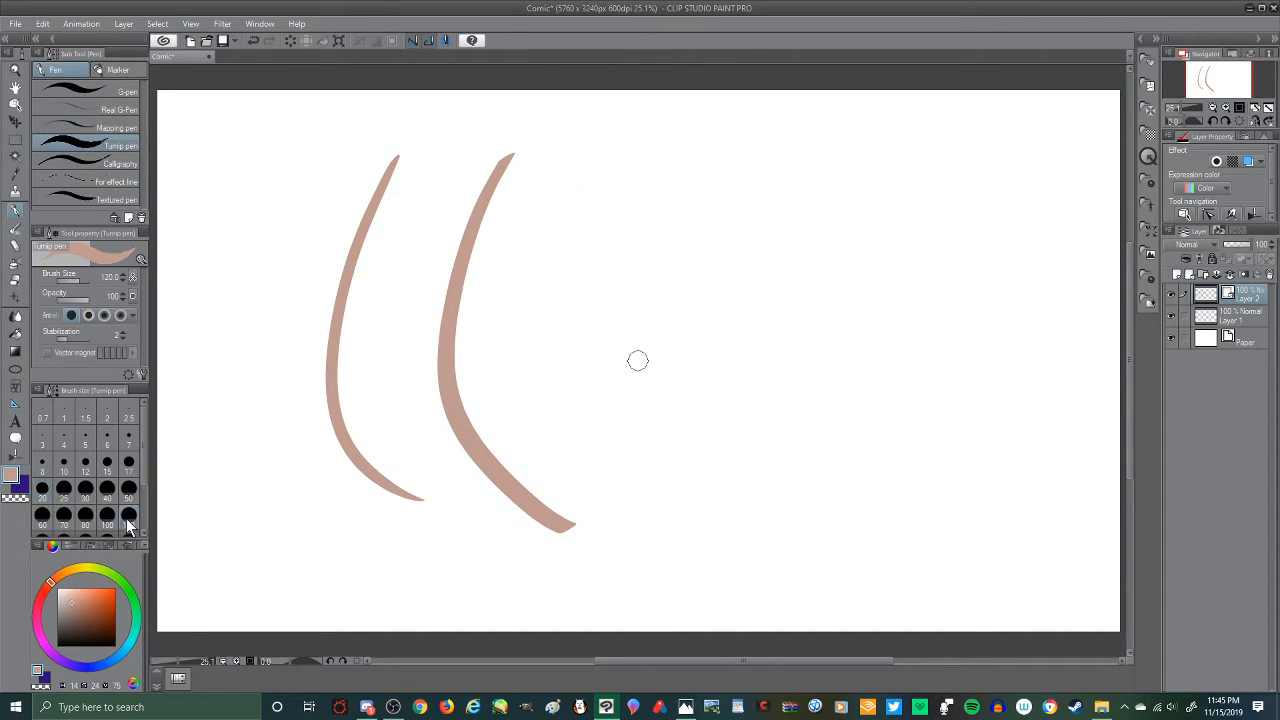
{"action": "mouse_move", "coordinate": [662, 155]}
{"action": "left_mouse_down"}
{"action": "mouse_move", "coordinate": [610, 490]}
{"action": "mouse_move", "coordinate": [689, 573]}
{"action": "left_mouse_up"}
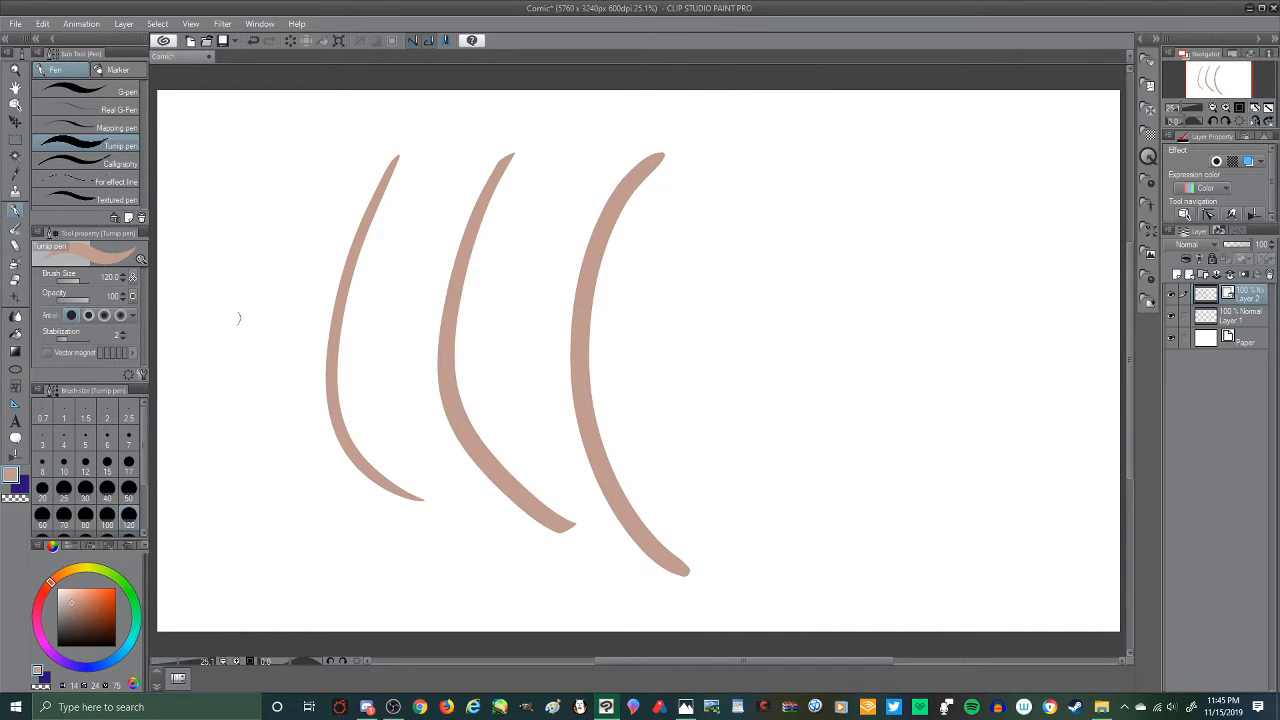
Step: Draw a thick fourth curved stroke with the Fill-in mono pen marker at size 70
{"action": "left_click", "coordinate": [82, 177]}
{"action": "left_click", "coordinate": [100, 72]}
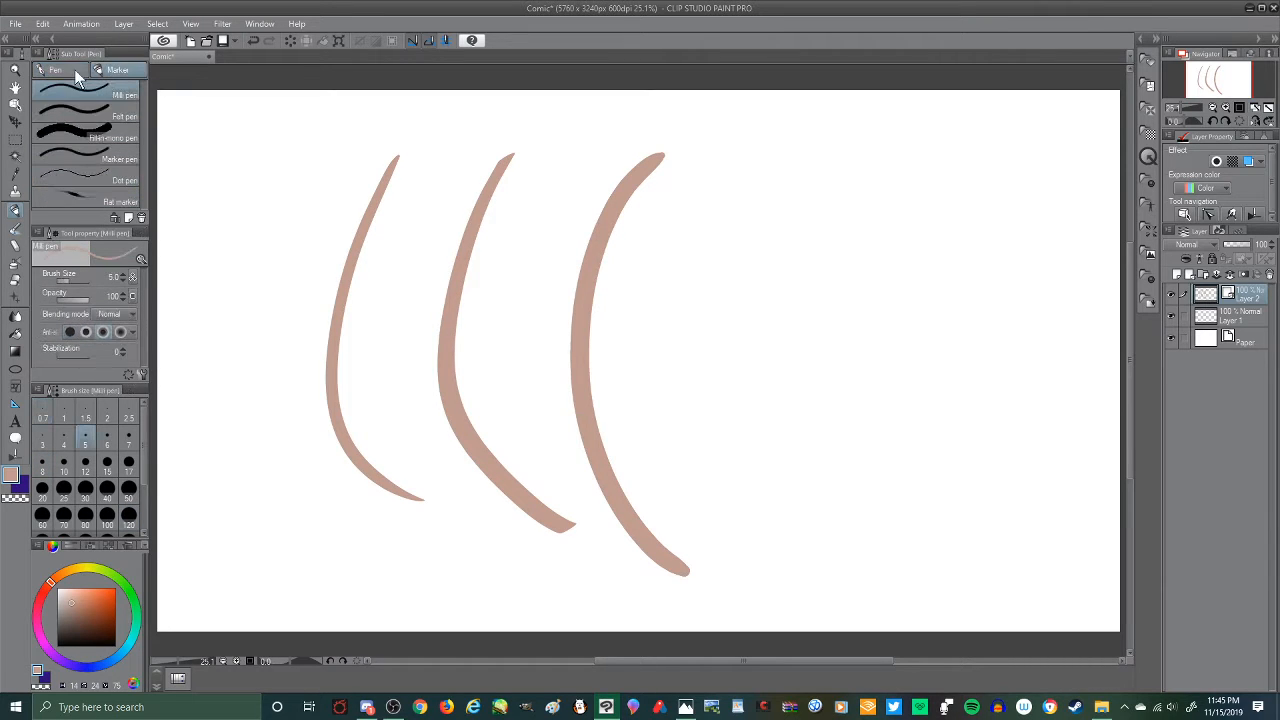
{"action": "left_click", "coordinate": [68, 132]}
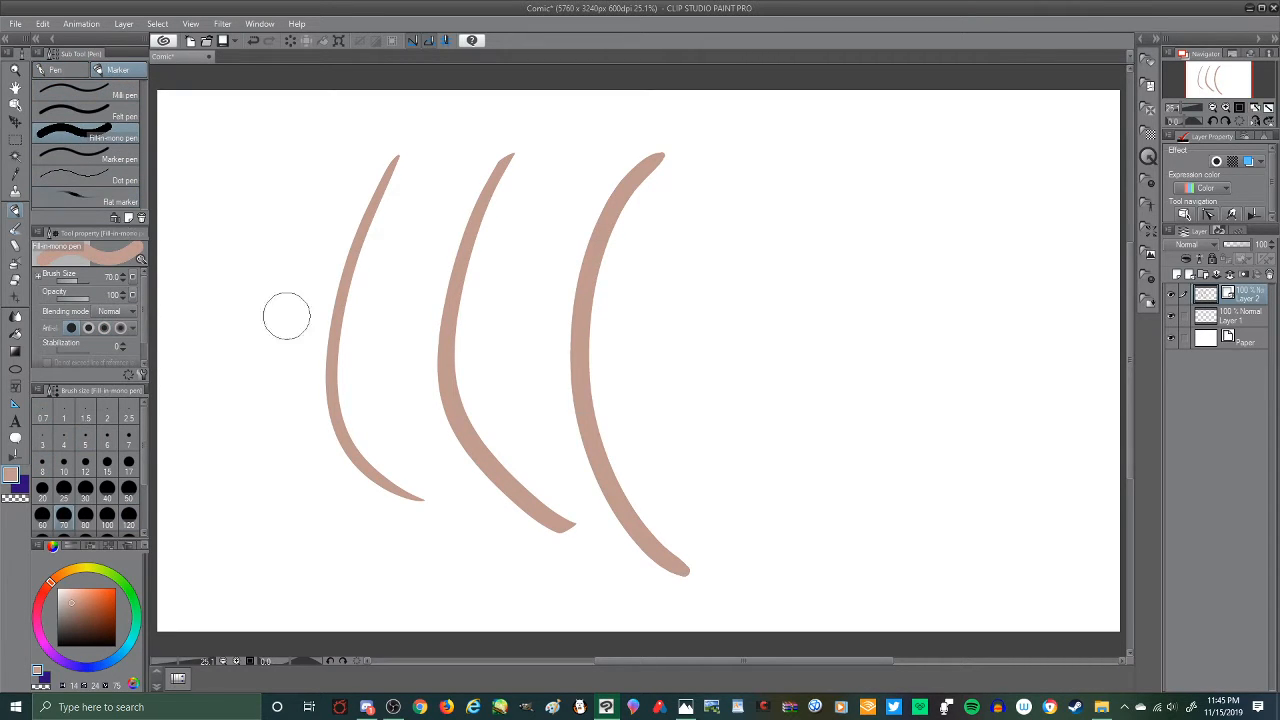
{"action": "left_click_drag", "start_coordinate": [811, 154], "coordinate": [818, 580]}
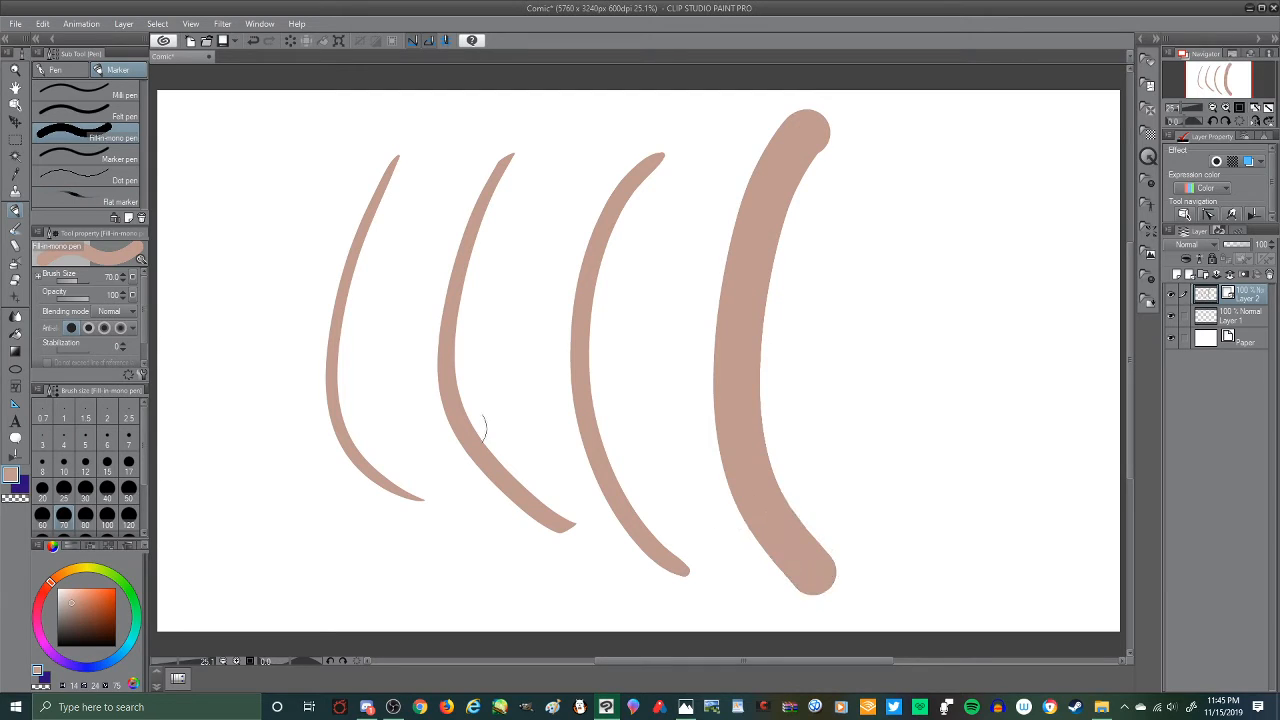
Step: Draw a fifth curved stroke along the canvas's right side with the Dense watercolor brush at size 50
{"action": "left_click", "coordinate": [20, 234]}
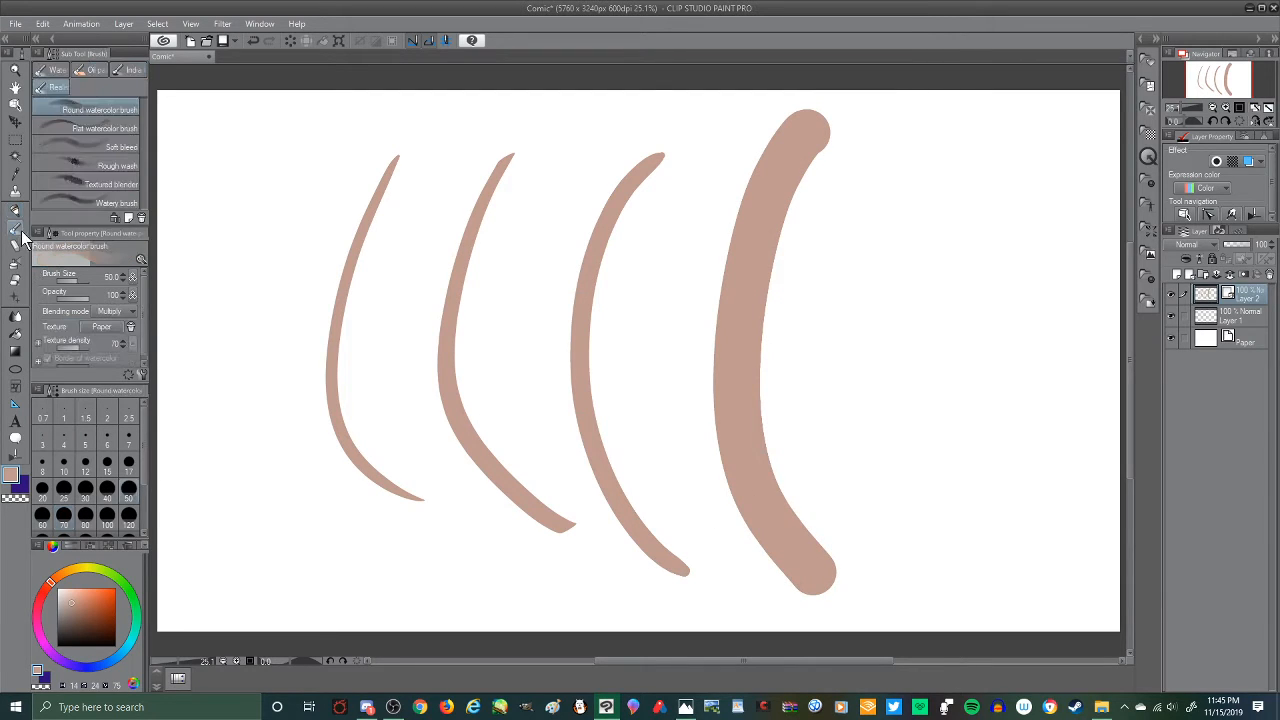
{"action": "left_click", "coordinate": [50, 88]}
{"action": "left_click", "coordinate": [70, 138]}
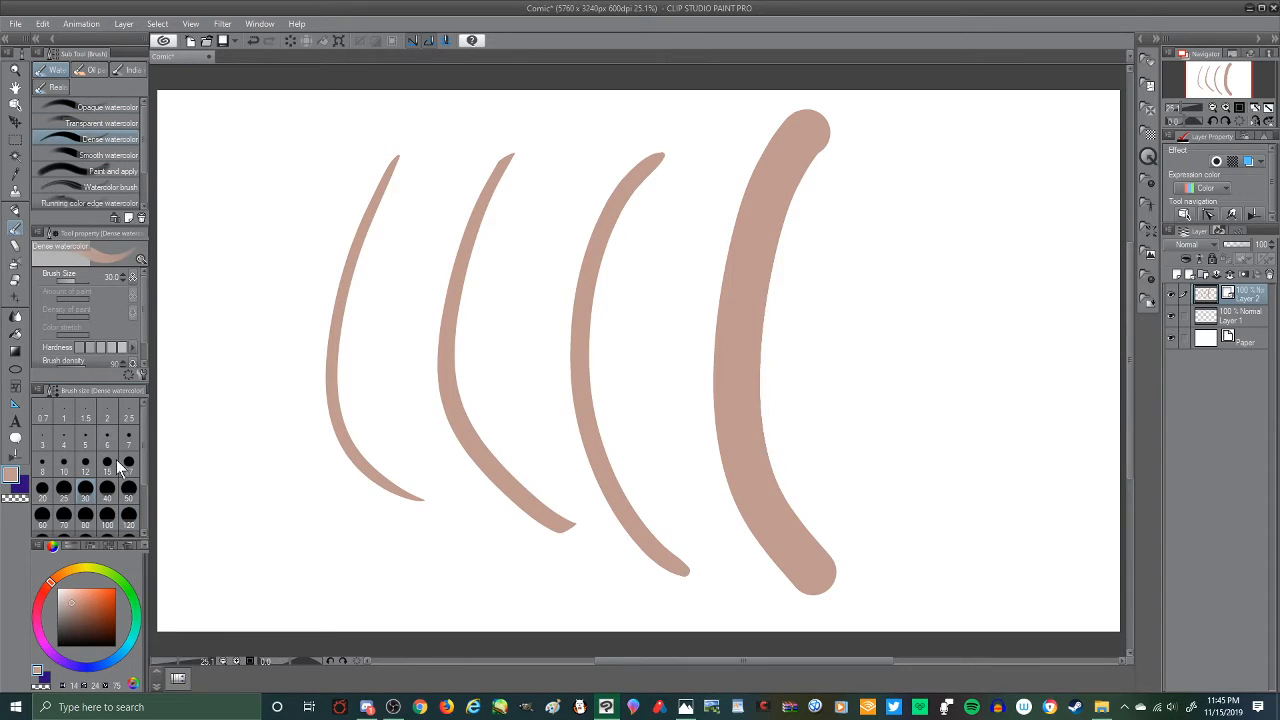
{"action": "left_click", "coordinate": [130, 486]}
{"action": "mouse_move", "coordinate": [930, 124]}
{"action": "left_mouse_down"}
{"action": "mouse_move", "coordinate": [886, 195]}
{"action": "mouse_move", "coordinate": [938, 518]}
{"action": "left_mouse_up"}
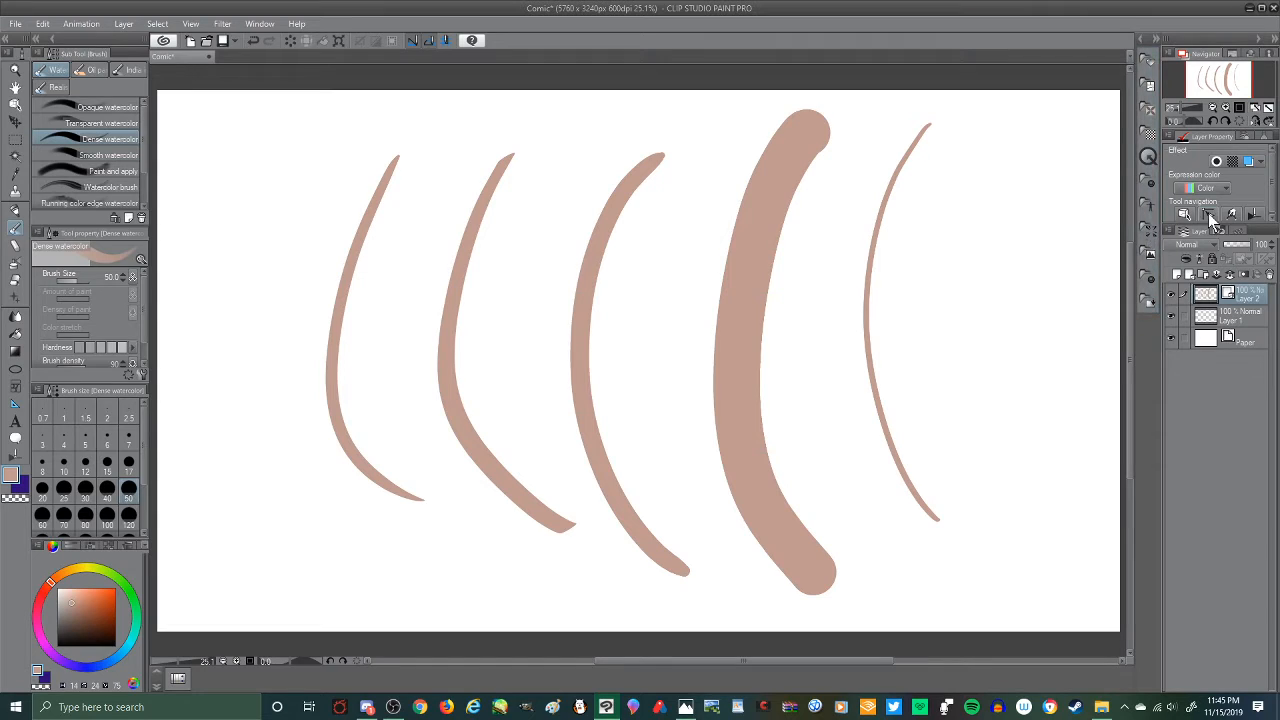
Step: Examine the control points on the vector strokes with the Control point tool and return to the G-pen
{"action": "key", "text": "y"}
{"action": "mouse_move", "coordinate": [873, 291]}
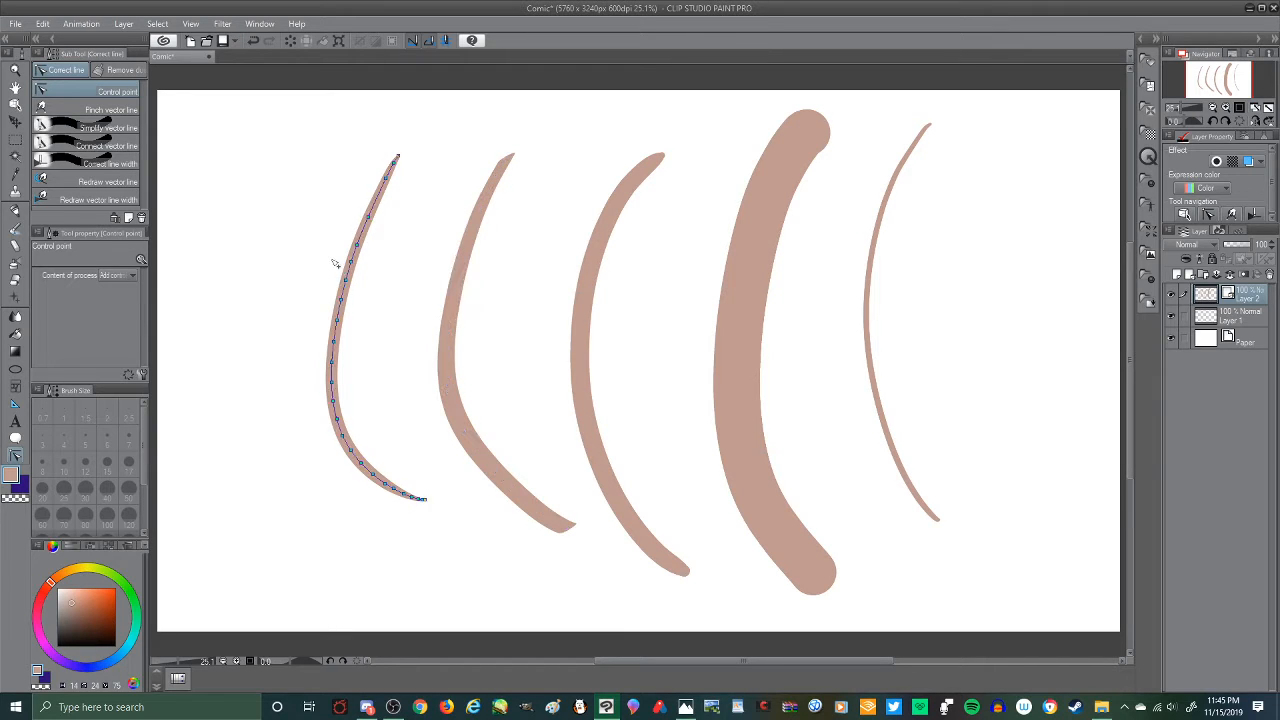
{"action": "left_click", "coordinate": [16, 211]}
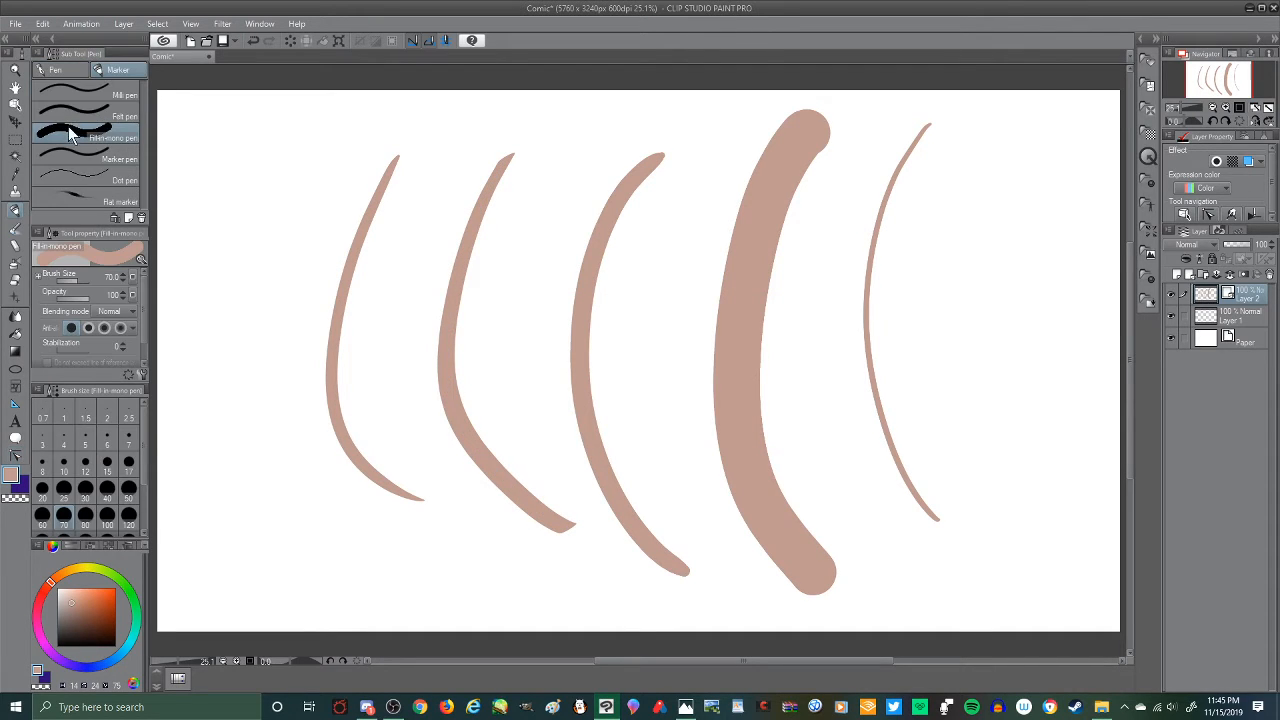
{"action": "left_click", "coordinate": [60, 71]}
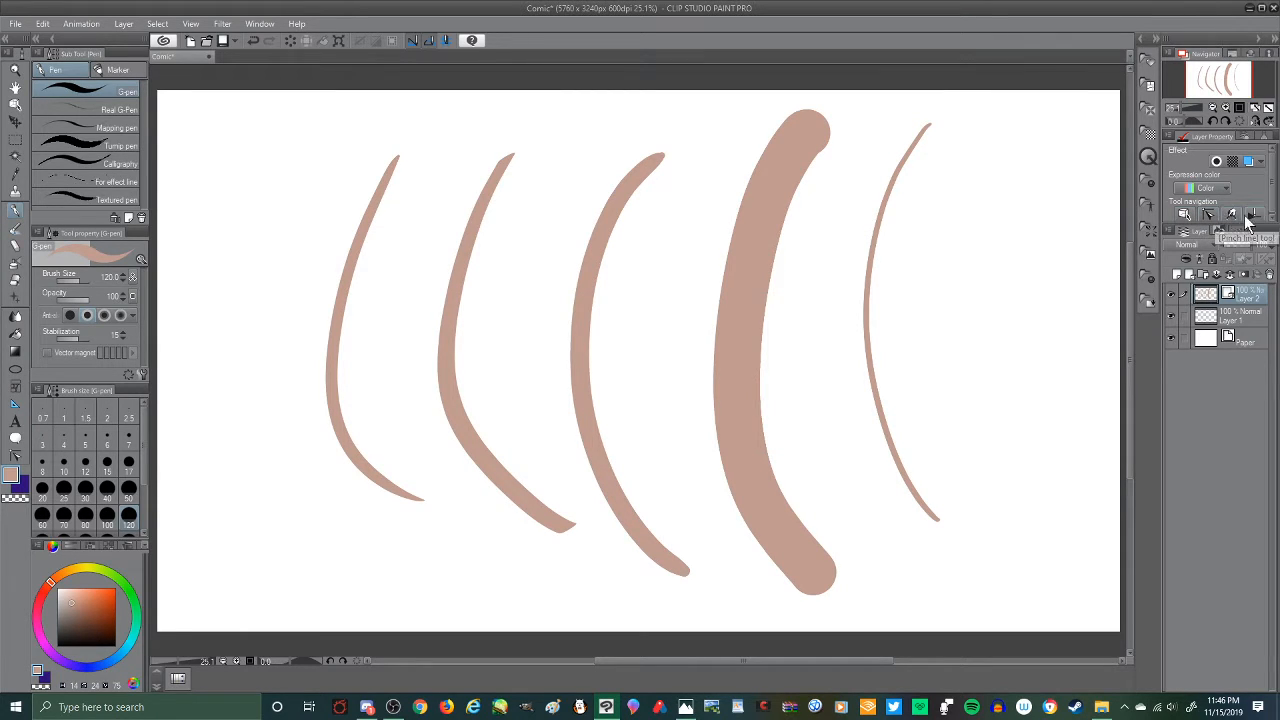
Step: Move the leftmost stroke slightly left and down as a vector object and keep it selected
{"action": "left_click", "coordinate": [1186, 217]}
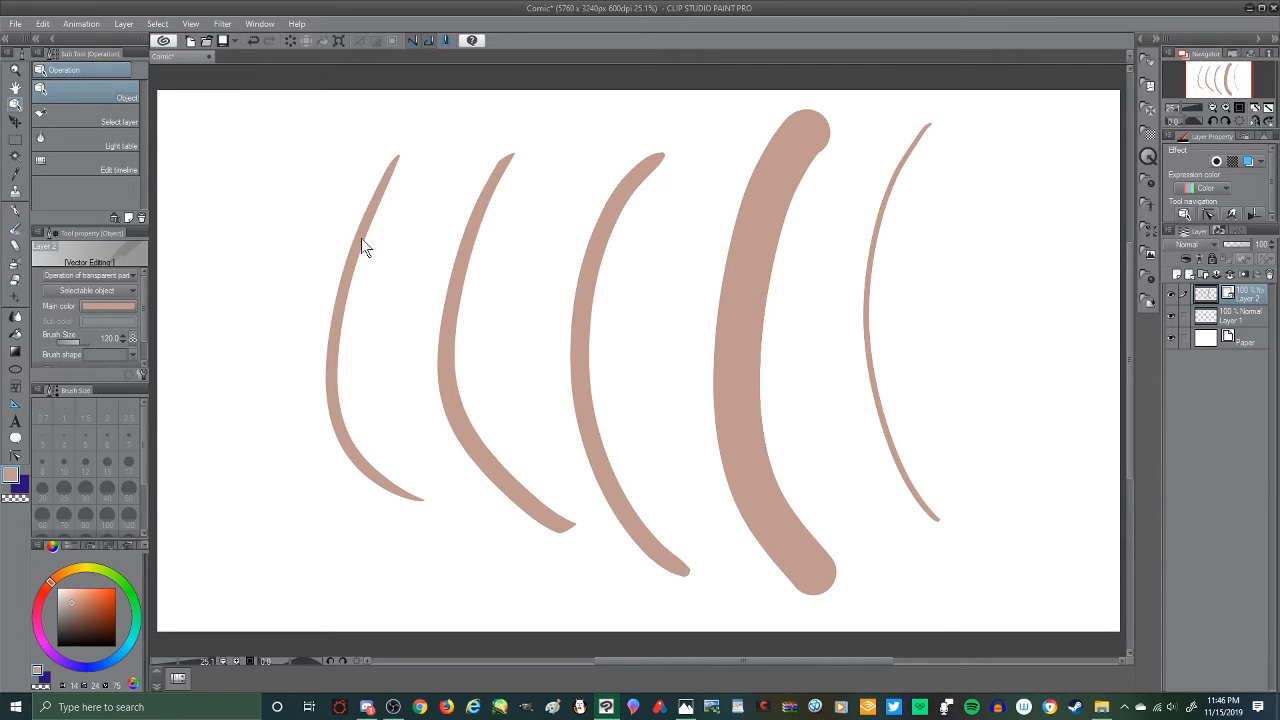
{"action": "mouse_move", "coordinate": [363, 248]}
{"action": "left_mouse_down"}
{"action": "mouse_move", "coordinate": [337, 237]}
{"action": "mouse_move", "coordinate": [280, 305]}
{"action": "mouse_move", "coordinate": [358, 321]}
{"action": "mouse_move", "coordinate": [360, 262]}
{"action": "mouse_move", "coordinate": [311, 251]}
{"action": "mouse_move", "coordinate": [362, 262]}
{"action": "mouse_move", "coordinate": [338, 260]}
{"action": "left_mouse_up"}
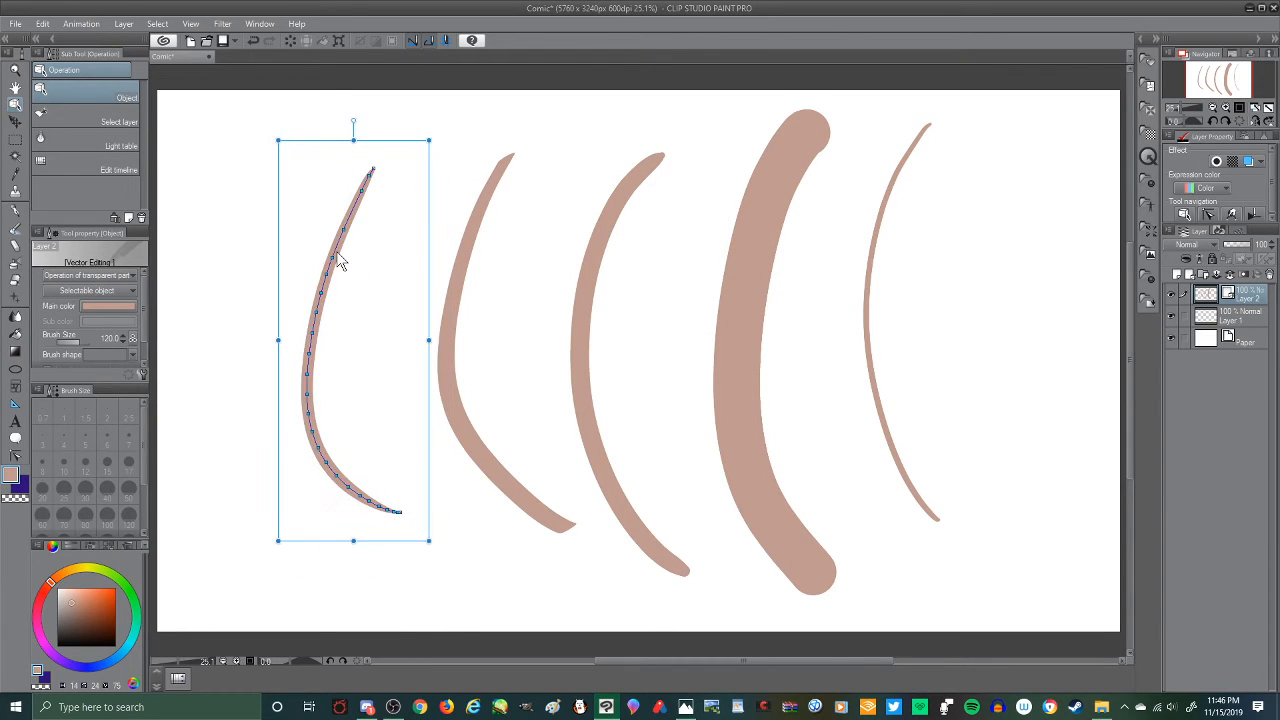
{"action": "left_click", "coordinate": [389, 121]}
{"action": "left_click", "coordinate": [349, 213]}
Step: Rotate the selected leftmost stroke slightly and squeeze it to a narrower shape
{"action": "mouse_move", "coordinate": [354, 126]}
{"action": "left_mouse_down"}
{"action": "mouse_move", "coordinate": [274, 143]}
{"action": "mouse_move", "coordinate": [177, 286]}
{"action": "mouse_move", "coordinate": [363, 126]}
{"action": "mouse_move", "coordinate": [509, 266]}
{"action": "mouse_move", "coordinate": [423, 143]}
{"action": "mouse_move", "coordinate": [309, 142]}
{"action": "mouse_move", "coordinate": [381, 187]}
{"action": "mouse_move", "coordinate": [356, 174]}
{"action": "left_mouse_up"}
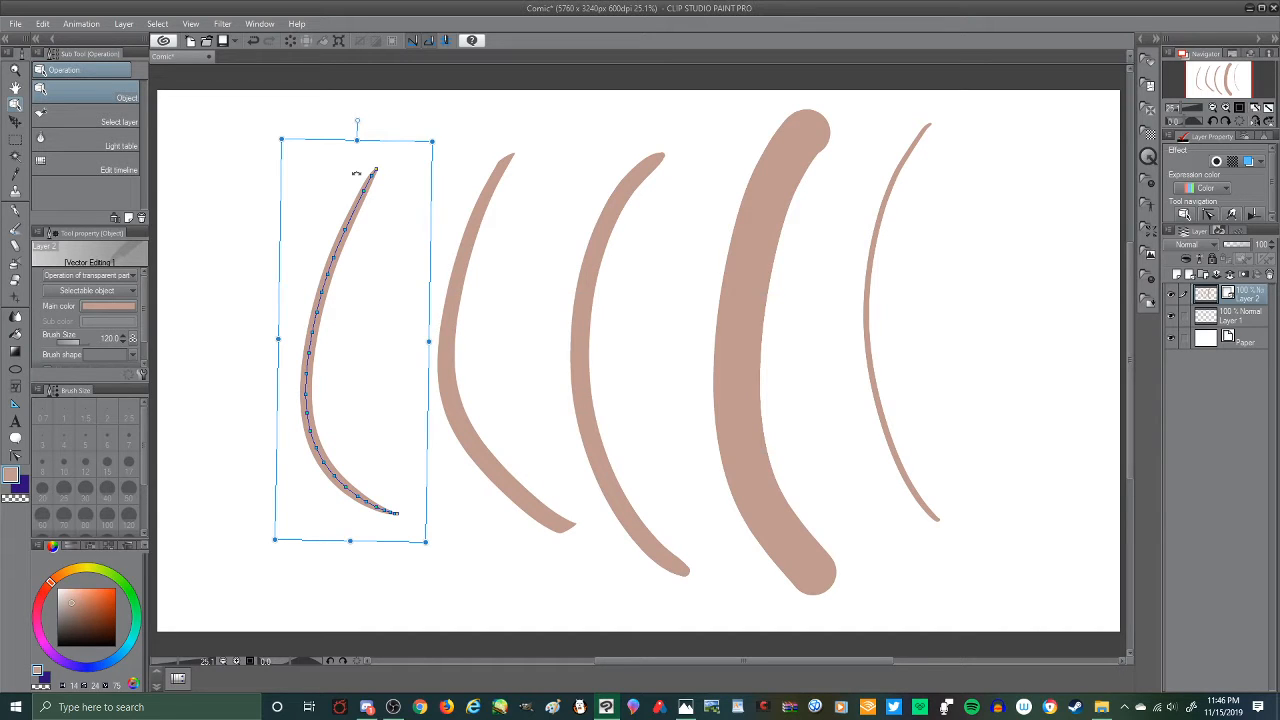
{"action": "mouse_move", "coordinate": [356, 174]}
{"action": "left_mouse_down"}
{"action": "mouse_move", "coordinate": [305, 172]}
{"action": "mouse_move", "coordinate": [360, 166]}
{"action": "mouse_move", "coordinate": [340, 176]}
{"action": "left_mouse_up"}
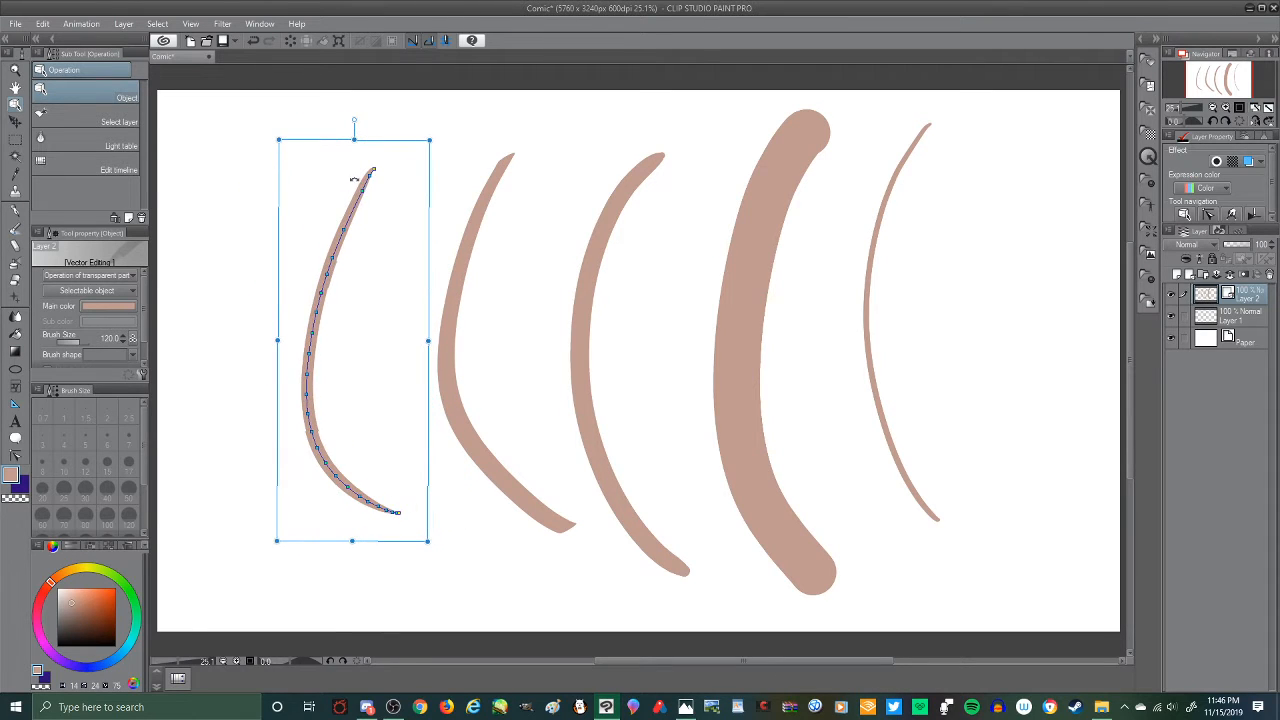
{"action": "mouse_move", "coordinate": [429, 137]}
{"action": "left_mouse_down"}
{"action": "mouse_move", "coordinate": [349, 267]}
{"action": "mouse_move", "coordinate": [223, 386]}
{"action": "mouse_move", "coordinate": [366, 411]}
{"action": "mouse_move", "coordinate": [362, 398]}
{"action": "mouse_move", "coordinate": [380, 399]}
{"action": "mouse_move", "coordinate": [337, 281]}
{"action": "mouse_move", "coordinate": [506, 286]}
{"action": "mouse_move", "coordinate": [285, 250]}
{"action": "mouse_move", "coordinate": [457, 254]}
{"action": "mouse_move", "coordinate": [353, 255]}
{"action": "mouse_move", "coordinate": [399, 238]}
{"action": "mouse_move", "coordinate": [486, 243]}
{"action": "mouse_move", "coordinate": [562, 215]}
{"action": "mouse_move", "coordinate": [500, 200]}
{"action": "mouse_move", "coordinate": [571, 149]}
{"action": "mouse_move", "coordinate": [843, 199]}
{"action": "mouse_move", "coordinate": [1043, 197]}
{"action": "mouse_move", "coordinate": [826, 208]}
{"action": "mouse_move", "coordinate": [563, 194]}
{"action": "mouse_move", "coordinate": [471, 209]}
{"action": "mouse_move", "coordinate": [453, 237]}
{"action": "mouse_move", "coordinate": [485, 234]}
{"action": "mouse_move", "coordinate": [491, 213]}
{"action": "mouse_move", "coordinate": [524, 226]}
{"action": "mouse_move", "coordinate": [735, 137]}
{"action": "mouse_move", "coordinate": [843, 486]}
{"action": "mouse_move", "coordinate": [838, 533]}
{"action": "mouse_move", "coordinate": [768, 170]}
{"action": "mouse_move", "coordinate": [690, 325]}
{"action": "mouse_move", "coordinate": [500, 429]}
{"action": "mouse_move", "coordinate": [402, 388]}
{"action": "mouse_move", "coordinate": [343, 383]}
{"action": "mouse_move", "coordinate": [294, 280]}
{"action": "mouse_move", "coordinate": [727, 99]}
{"action": "mouse_move", "coordinate": [729, 251]}
{"action": "mouse_move", "coordinate": [571, 437]}
{"action": "mouse_move", "coordinate": [506, 457]}
{"action": "mouse_move", "coordinate": [528, 116]}
{"action": "mouse_move", "coordinate": [549, 189]}
{"action": "mouse_move", "coordinate": [557, 149]}
{"action": "mouse_move", "coordinate": [594, 140]}
{"action": "mouse_move", "coordinate": [572, 104]}
{"action": "mouse_move", "coordinate": [480, 520]}
{"action": "mouse_move", "coordinate": [487, 605]}
{"action": "mouse_move", "coordinate": [471, 171]}
{"action": "mouse_move", "coordinate": [490, 52]}
{"action": "mouse_move", "coordinate": [480, 291]}
{"action": "mouse_move", "coordinate": [512, 156]}
{"action": "left_mouse_up"}
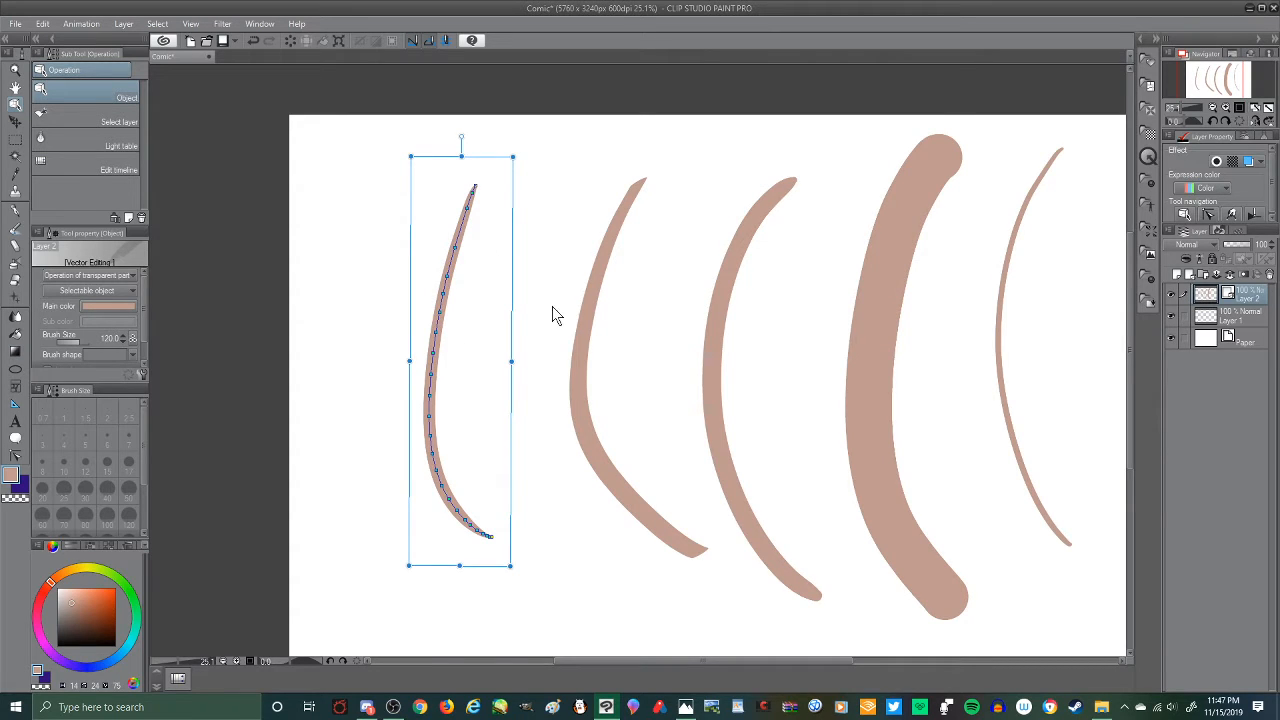
Step: Bend the upper part of the leftmost stroke into an S-shape with a sharp corner on the right using its control points
{"action": "left_click", "coordinate": [1208, 215]}
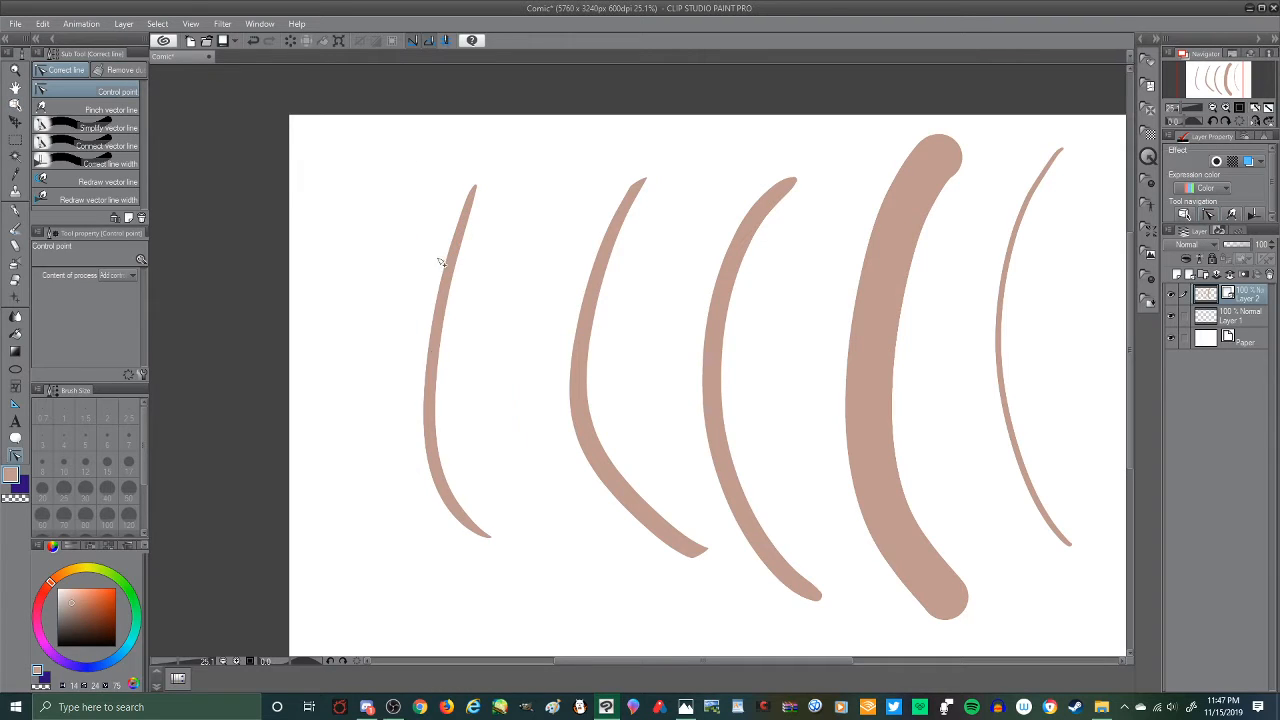
{"action": "mouse_move", "coordinate": [457, 250]}
{"action": "left_mouse_down"}
{"action": "mouse_move", "coordinate": [480, 297]}
{"action": "mouse_move", "coordinate": [418, 160]}
{"action": "mouse_move", "coordinate": [446, 240]}
{"action": "mouse_move", "coordinate": [430, 218]}
{"action": "mouse_move", "coordinate": [422, 228]}
{"action": "mouse_move", "coordinate": [443, 216]}
{"action": "left_mouse_up"}
{"action": "scroll", "coordinate": [407, 193], "scroll_direction": "up", "scroll_amount": 4}
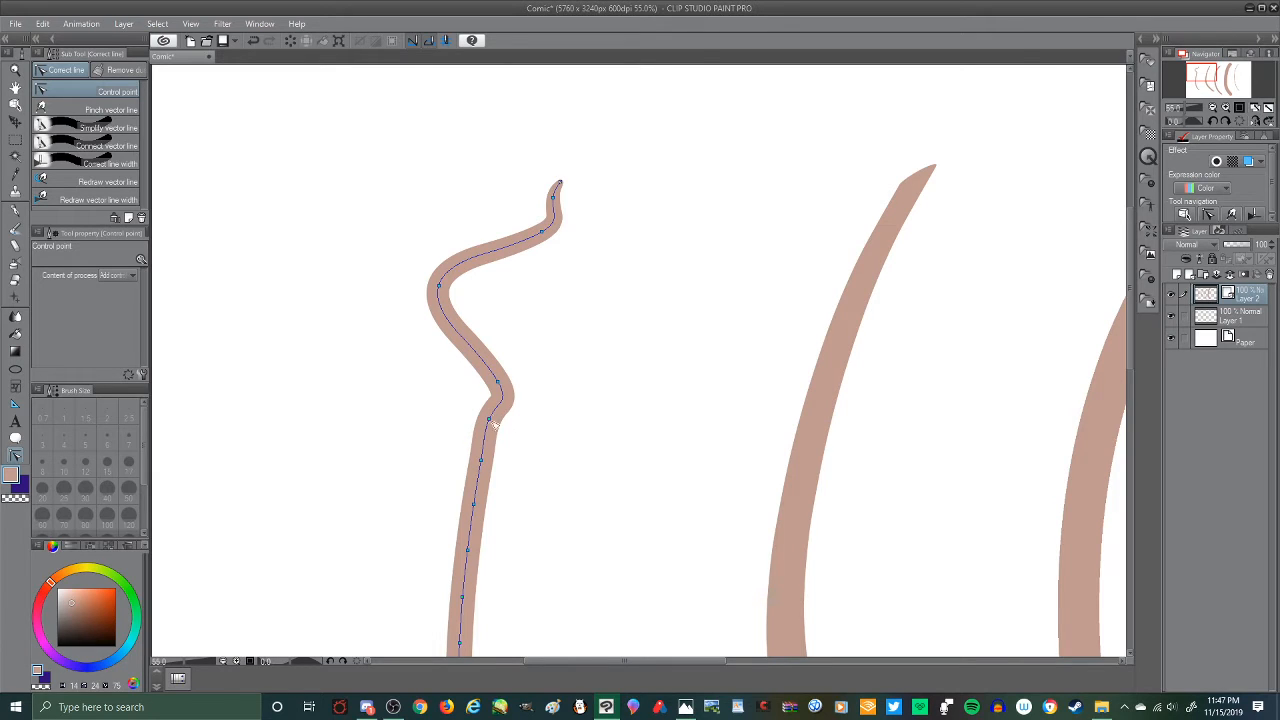
{"action": "left_click_drag", "start_coordinate": [491, 423], "coordinate": [613, 367]}
{"action": "left_click_drag", "start_coordinate": [610, 322], "coordinate": [614, 316]}
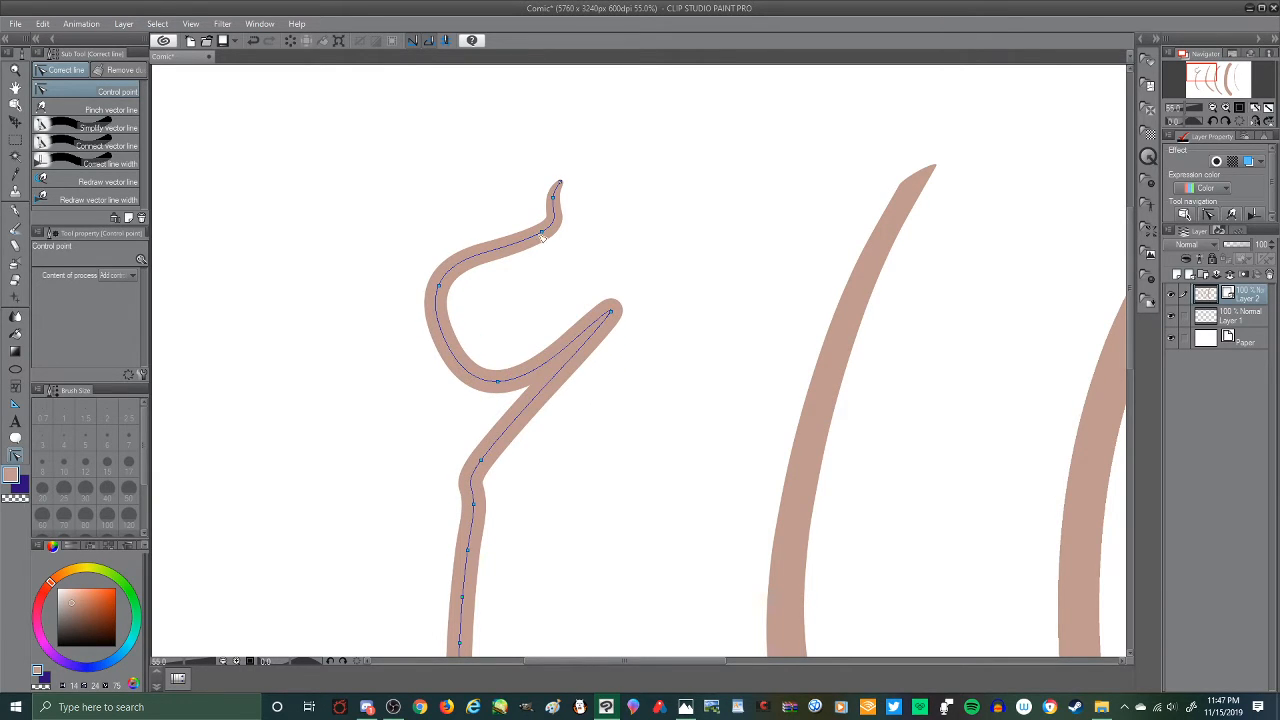
Step: Close the leftmost stroke's top into a rounded loop by moving its upper control points and end onto the sharp corner
{"action": "left_click_drag", "start_coordinate": [552, 235], "coordinate": [609, 309]}
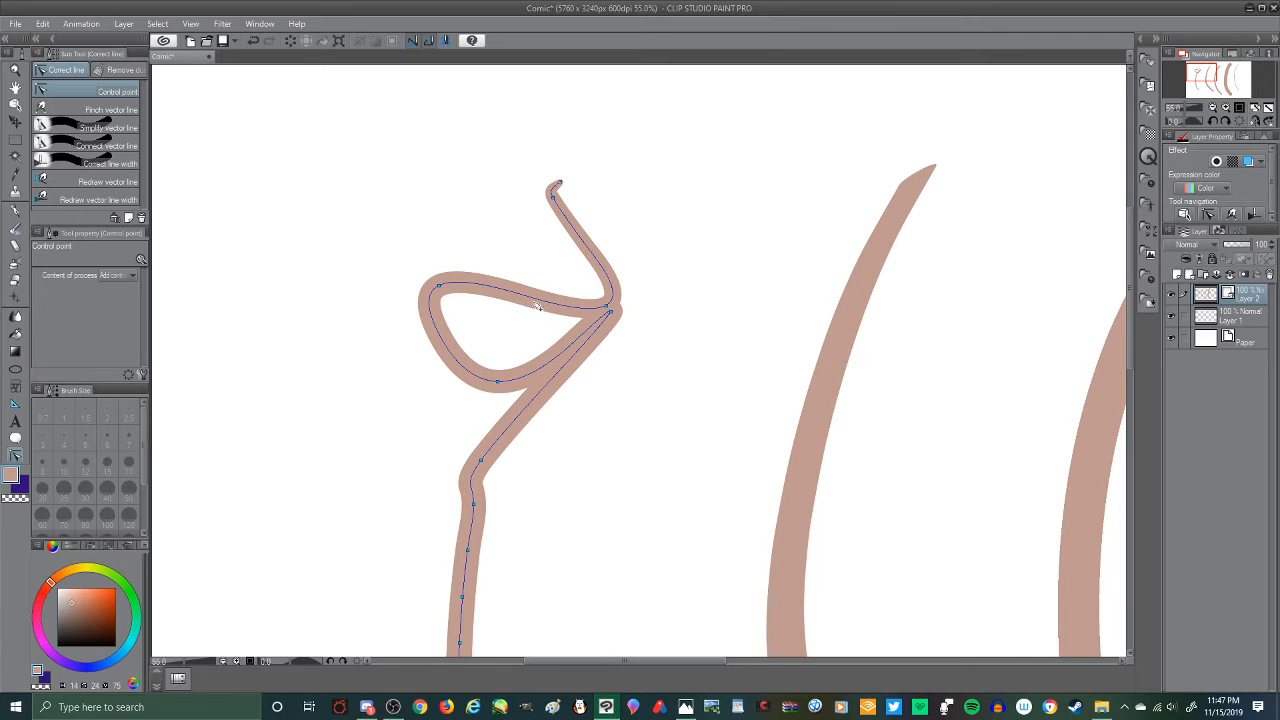
{"action": "left_click_drag", "start_coordinate": [538, 306], "coordinate": [547, 261]}
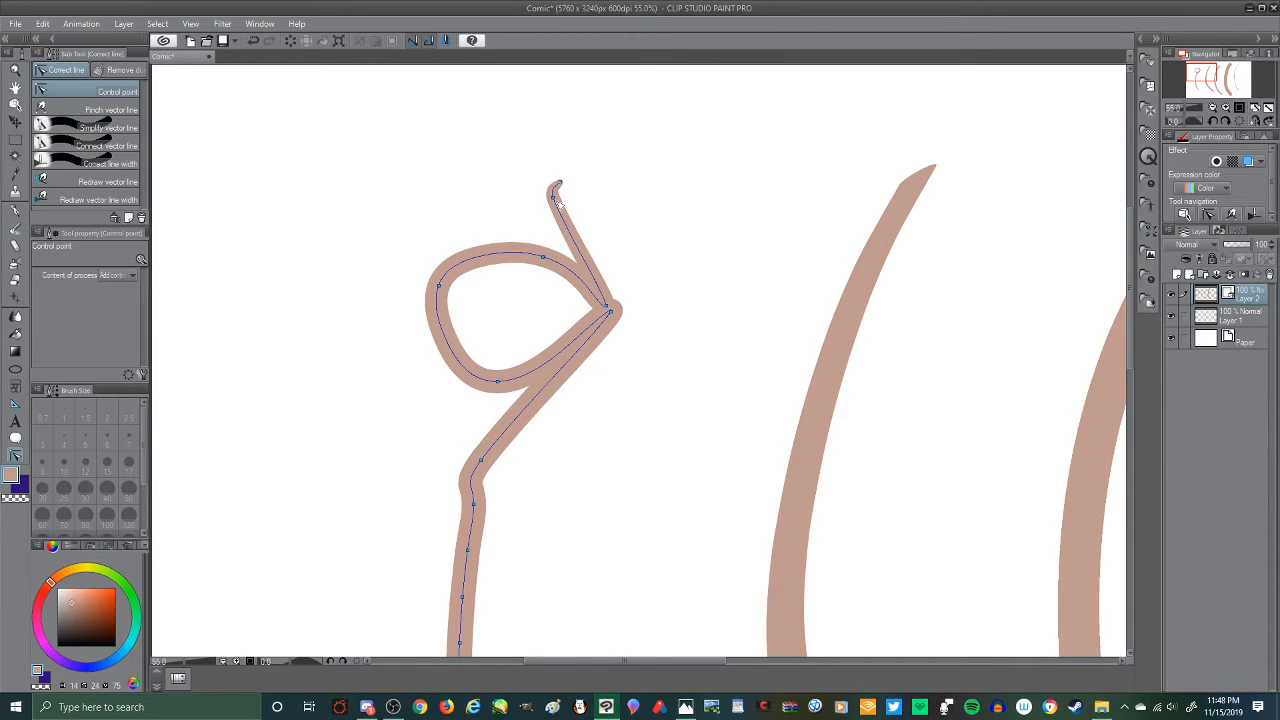
{"action": "mouse_move", "coordinate": [553, 198]}
{"action": "left_mouse_down"}
{"action": "mouse_move", "coordinate": [570, 266]}
{"action": "mouse_move", "coordinate": [603, 302]}
{"action": "left_mouse_up"}
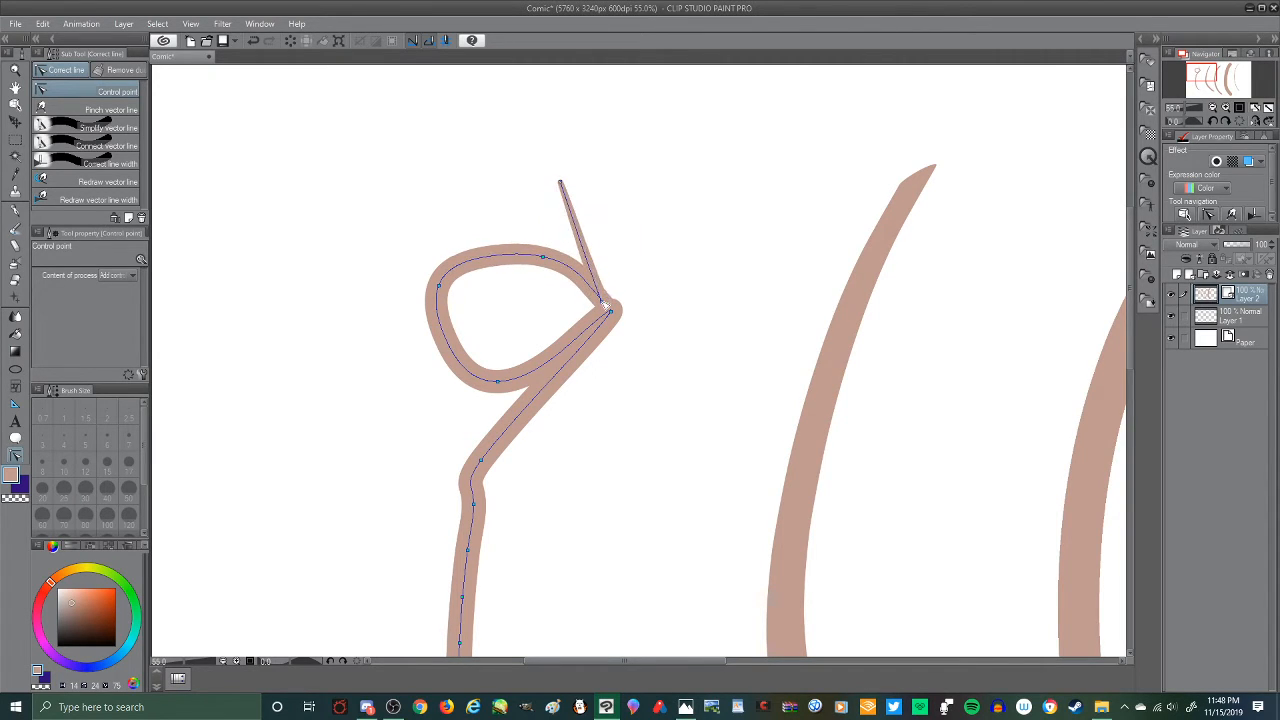
{"action": "left_click_drag", "start_coordinate": [561, 184], "coordinate": [593, 292]}
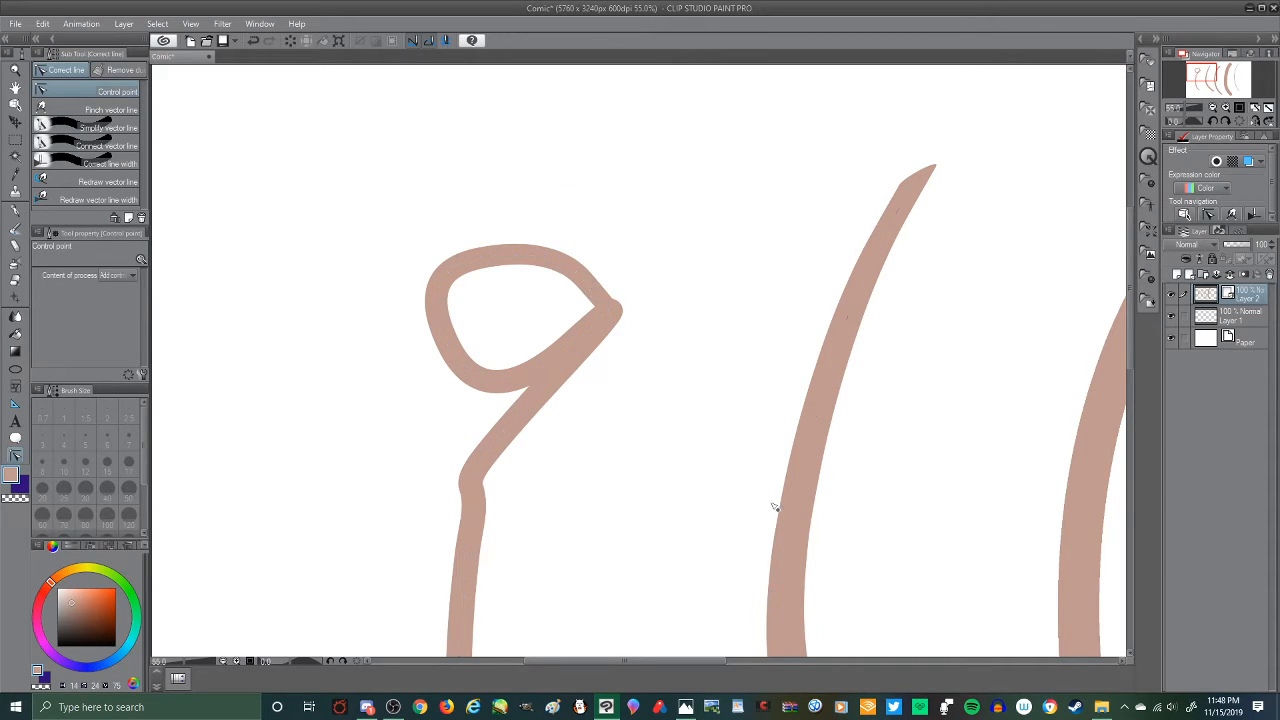
Step: Nudge the loop's right corner slightly inward with the Pinch vector line tool
{"action": "scroll", "coordinate": [414, 220], "scroll_direction": "down", "scroll_amount": 3}
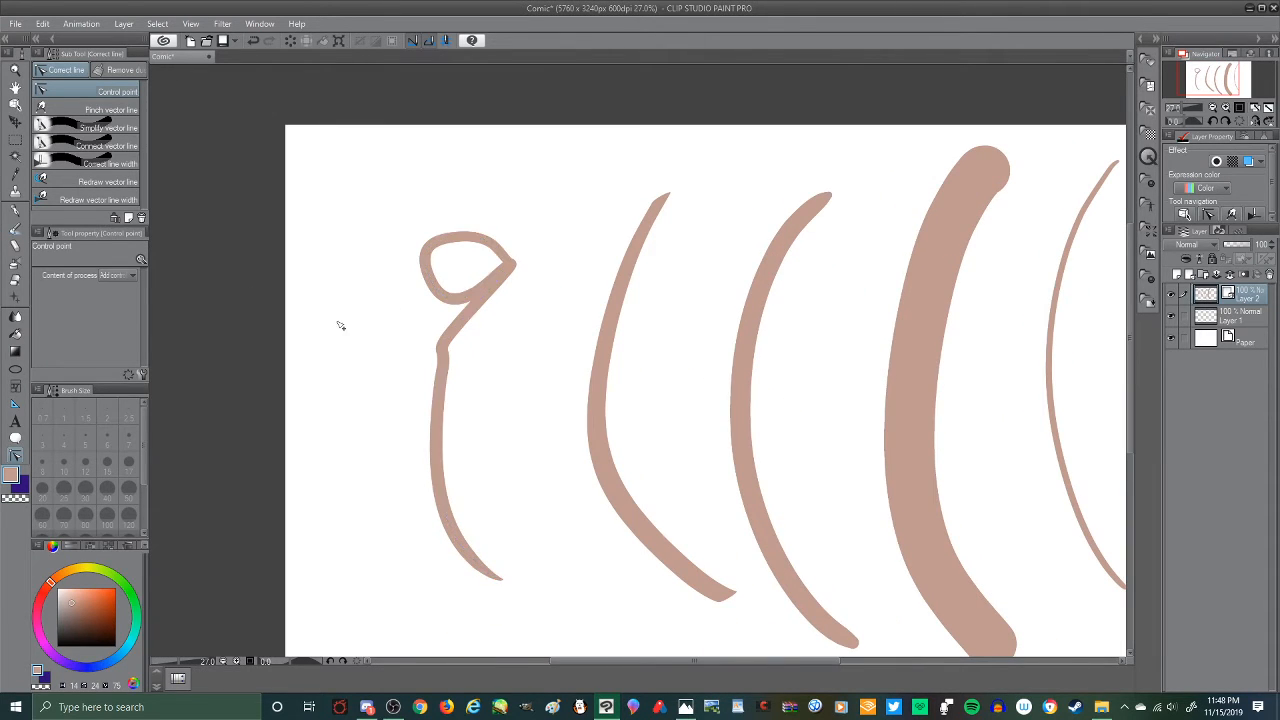
{"action": "left_click", "coordinate": [1231, 218]}
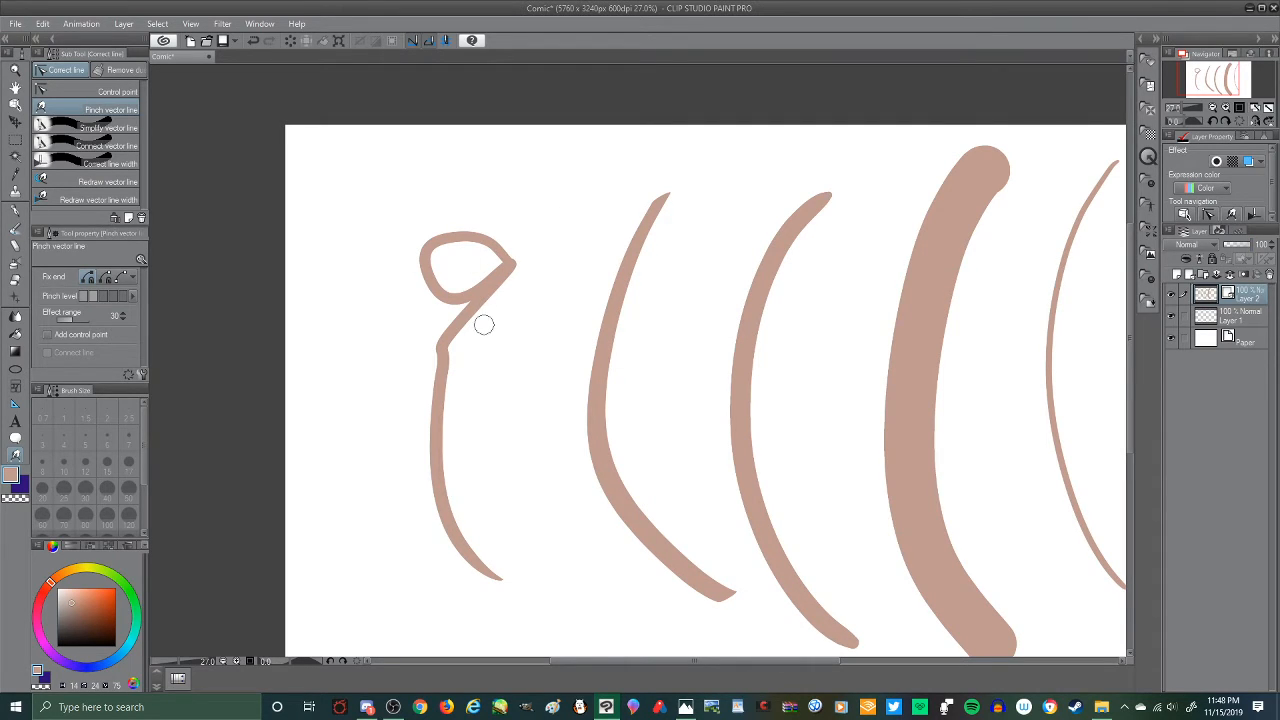
{"action": "mouse_move", "coordinate": [505, 273]}
{"action": "left_mouse_down"}
{"action": "mouse_move", "coordinate": [436, 357]}
{"action": "mouse_move", "coordinate": [391, 306]}
{"action": "mouse_move", "coordinate": [350, 205]}
{"action": "mouse_move", "coordinate": [358, 247]}
{"action": "mouse_move", "coordinate": [484, 324]}
{"action": "mouse_move", "coordinate": [499, 281]}
{"action": "left_mouse_up"}
Step: Brush along the leftmost stroke's stem with Correct line width, using Thicken width at 2.0
{"action": "left_click", "coordinate": [1255, 216]}
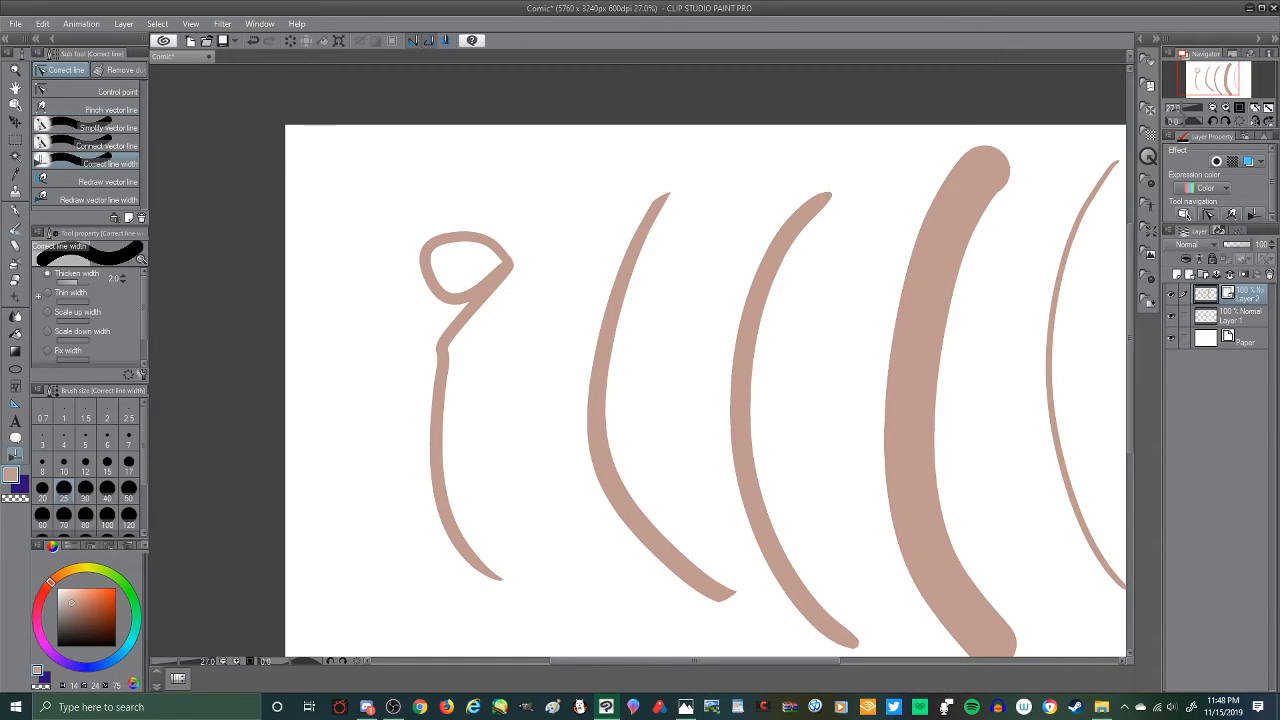
{"action": "left_click_drag", "start_coordinate": [495, 268], "coordinate": [478, 342]}
{"action": "left_click_drag", "start_coordinate": [441, 326], "coordinate": [465, 525]}
{"action": "mouse_move", "coordinate": [449, 357]}
{"action": "left_mouse_down"}
{"action": "mouse_move", "coordinate": [474, 548]}
{"action": "mouse_move", "coordinate": [486, 270]}
{"action": "mouse_move", "coordinate": [532, 242]}
{"action": "mouse_move", "coordinate": [454, 449]}
{"action": "left_mouse_up"}
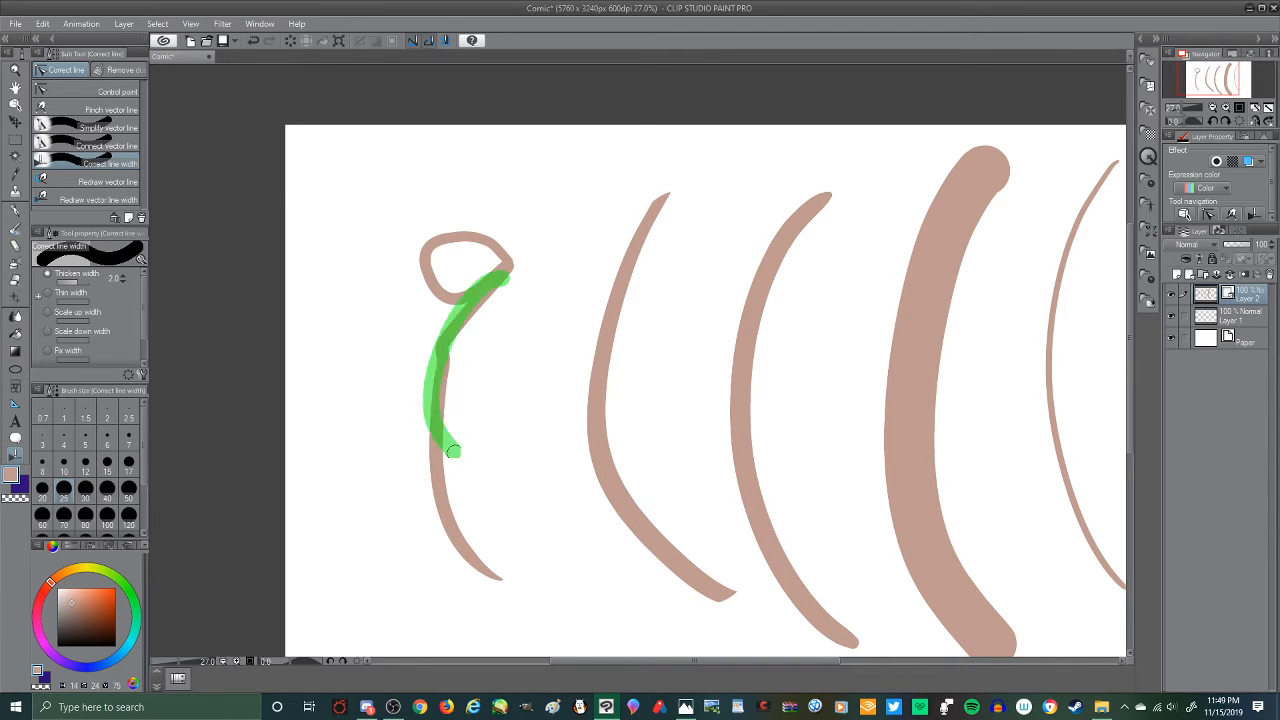
{"action": "mouse_move", "coordinate": [472, 297]}
{"action": "left_mouse_down"}
{"action": "mouse_move", "coordinate": [434, 392]}
{"action": "mouse_move", "coordinate": [461, 541]}
{"action": "left_mouse_up"}
{"action": "mouse_move", "coordinate": [432, 330]}
{"action": "left_mouse_down"}
{"action": "mouse_move", "coordinate": [481, 559]}
{"action": "mouse_move", "coordinate": [473, 580]}
{"action": "mouse_move", "coordinate": [428, 408]}
{"action": "mouse_move", "coordinate": [505, 573]}
{"action": "left_mouse_up"}
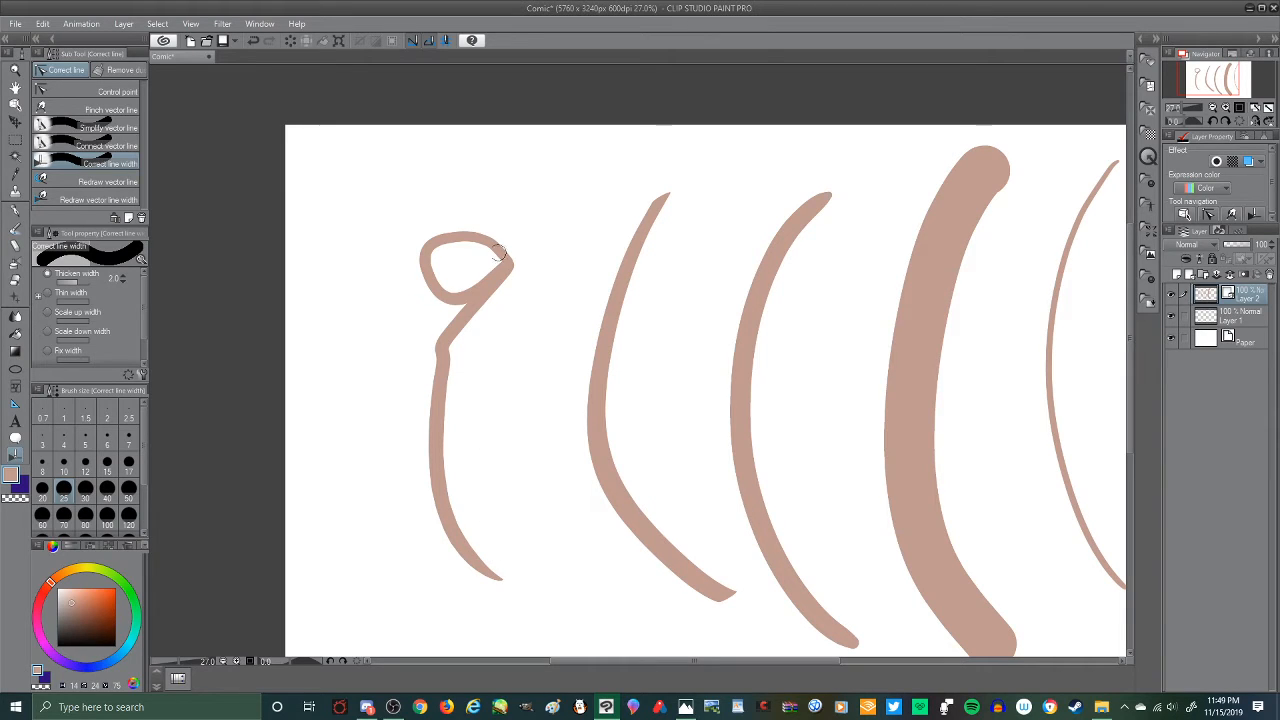
{"action": "mouse_move", "coordinate": [497, 254]}
{"action": "left_mouse_down"}
{"action": "mouse_move", "coordinate": [420, 372]}
{"action": "mouse_move", "coordinate": [436, 380]}
{"action": "mouse_move", "coordinate": [424, 400]}
{"action": "left_mouse_up"}
{"action": "left_click_drag", "start_coordinate": [492, 281], "coordinate": [487, 585]}
{"action": "left_click_drag", "start_coordinate": [454, 362], "coordinate": [500, 577]}
{"action": "left_click_drag", "start_coordinate": [441, 330], "coordinate": [494, 566]}
Step: Thicken the loop at the top of the leftmost stroke using repeated line-width correction passes
{"action": "mouse_move", "coordinate": [492, 254]}
{"action": "left_mouse_down"}
{"action": "mouse_move", "coordinate": [424, 290]}
{"action": "mouse_move", "coordinate": [482, 226]}
{"action": "mouse_move", "coordinate": [498, 300]}
{"action": "left_mouse_up"}
{"action": "left_click_drag", "start_coordinate": [482, 229], "coordinate": [485, 308]}
{"action": "left_click_drag", "start_coordinate": [500, 254], "coordinate": [468, 300]}
{"action": "mouse_move", "coordinate": [478, 226]}
{"action": "left_mouse_down"}
{"action": "mouse_move", "coordinate": [431, 304]}
{"action": "mouse_move", "coordinate": [440, 234]}
{"action": "left_mouse_up"}
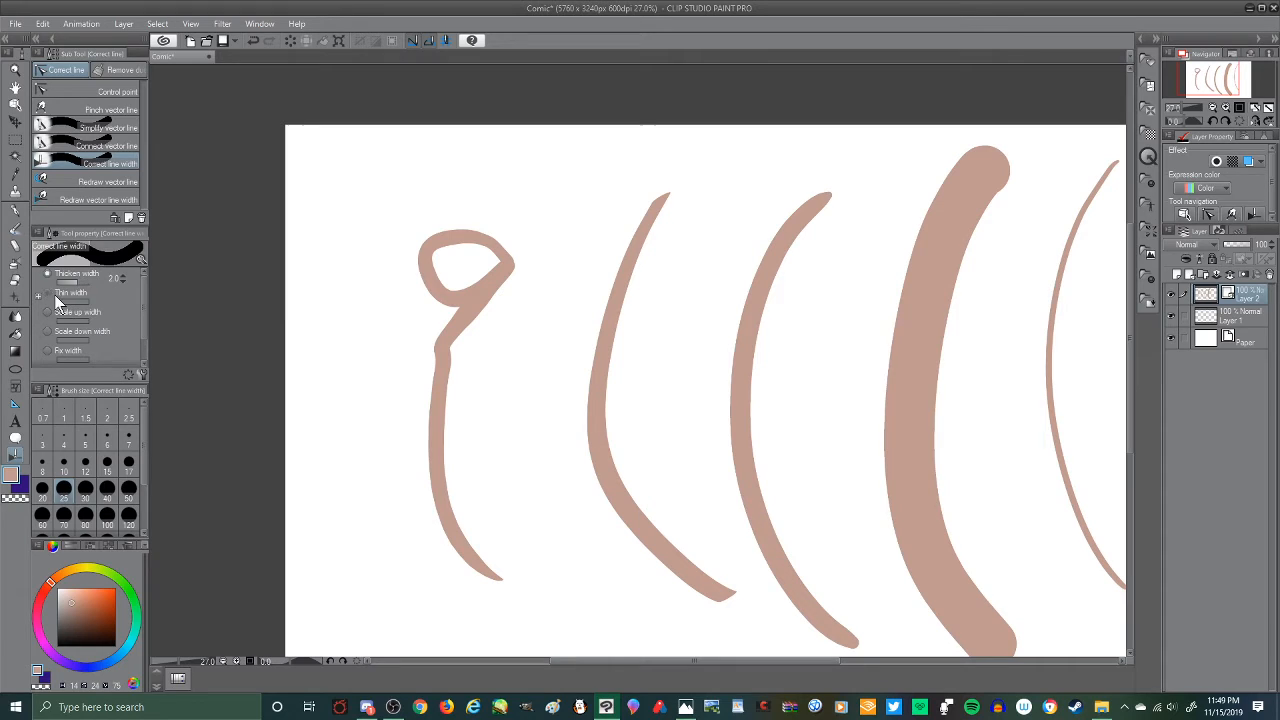
Step: Switch the width correction to Thin width at about 4.3 and thin the stem just below the loop
{"action": "mouse_move", "coordinate": [488, 256]}
{"action": "left_mouse_down"}
{"action": "mouse_move", "coordinate": [466, 226]}
{"action": "mouse_move", "coordinate": [431, 300]}
{"action": "mouse_move", "coordinate": [454, 350]}
{"action": "mouse_move", "coordinate": [516, 258]}
{"action": "mouse_move", "coordinate": [424, 413]}
{"action": "left_mouse_up"}
{"action": "left_click_drag", "start_coordinate": [73, 303], "coordinate": [83, 300]}
{"action": "mouse_move", "coordinate": [503, 274]}
{"action": "left_mouse_down"}
{"action": "mouse_move", "coordinate": [424, 366]}
{"action": "mouse_move", "coordinate": [441, 379]}
{"action": "left_mouse_up"}
{"action": "left_click_drag", "start_coordinate": [476, 293], "coordinate": [442, 370]}
{"action": "left_click_drag", "start_coordinate": [444, 316], "coordinate": [458, 390]}
{"action": "left_click_drag", "start_coordinate": [434, 305], "coordinate": [463, 345]}
{"action": "left_click_drag", "start_coordinate": [434, 311], "coordinate": [453, 343]}
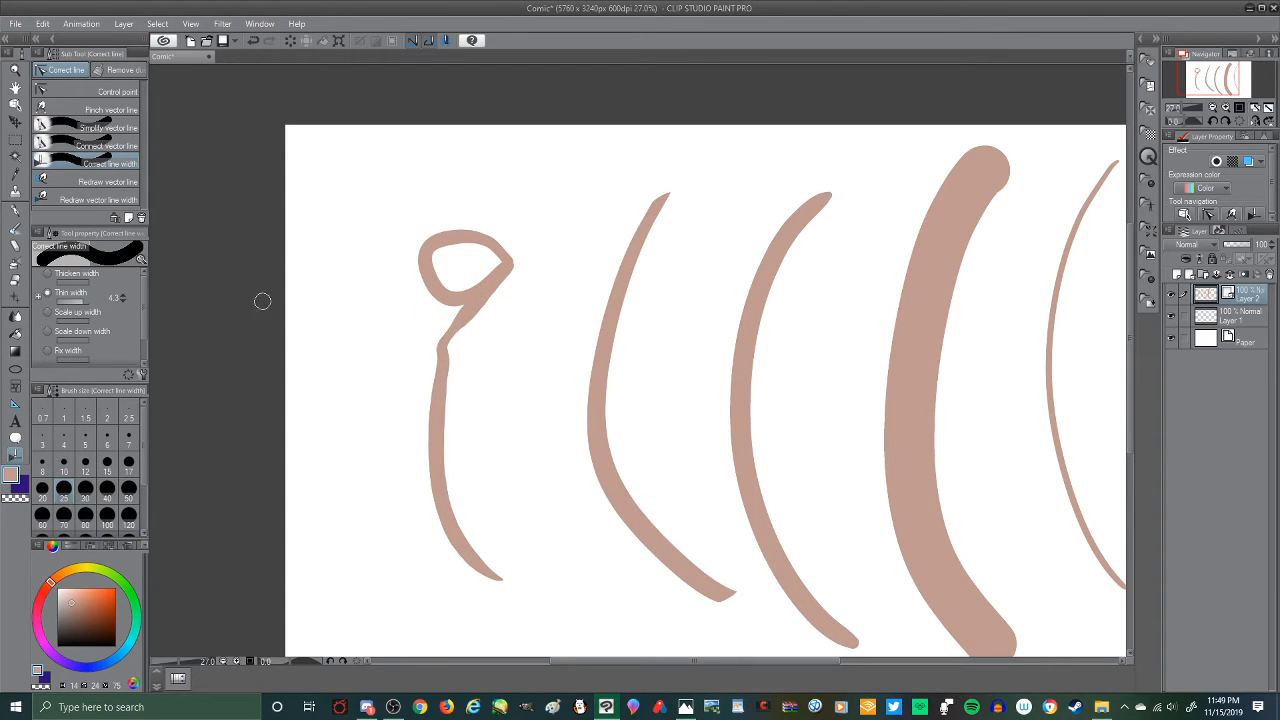
Step: Set Thin width to 10.0 and slim down the middle of the leftmost stroke's stem
{"action": "left_click_drag", "start_coordinate": [79, 304], "coordinate": [91, 304]}
{"action": "left_click_drag", "start_coordinate": [423, 408], "coordinate": [453, 446]}
{"action": "mouse_move", "coordinate": [427, 403]}
{"action": "left_mouse_down"}
{"action": "mouse_move", "coordinate": [460, 474]}
{"action": "mouse_move", "coordinate": [432, 433]}
{"action": "mouse_move", "coordinate": [450, 493]}
{"action": "left_mouse_up"}
{"action": "mouse_move", "coordinate": [432, 413]}
{"action": "left_mouse_down"}
{"action": "mouse_move", "coordinate": [459, 530]}
{"action": "mouse_move", "coordinate": [452, 508]}
{"action": "left_mouse_up"}
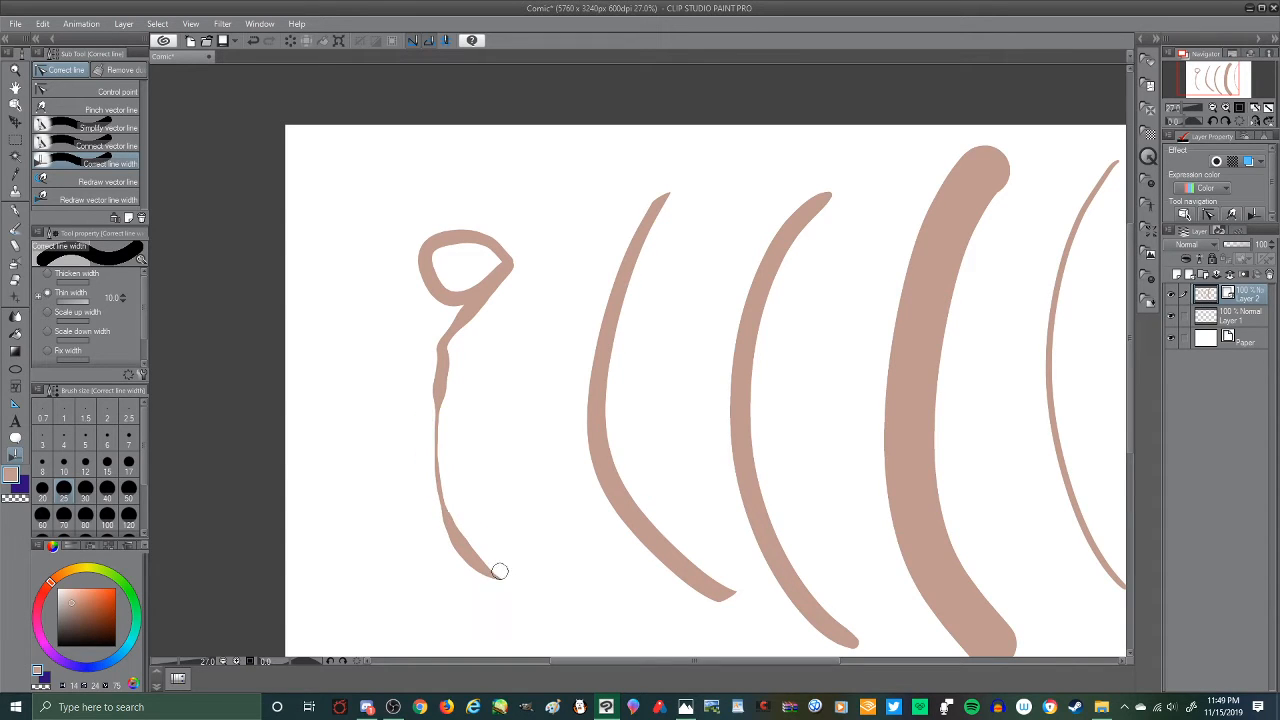
Step: Slim the lower half of the leftmost stroke's stem down to its tail with further Thin width passes
{"action": "left_click_drag", "start_coordinate": [449, 369], "coordinate": [458, 432]}
{"action": "mouse_move", "coordinate": [455, 352]}
{"action": "left_mouse_down"}
{"action": "mouse_move", "coordinate": [464, 509]}
{"action": "mouse_move", "coordinate": [496, 580]}
{"action": "left_mouse_up"}
{"action": "left_click_drag", "start_coordinate": [456, 515], "coordinate": [491, 600]}
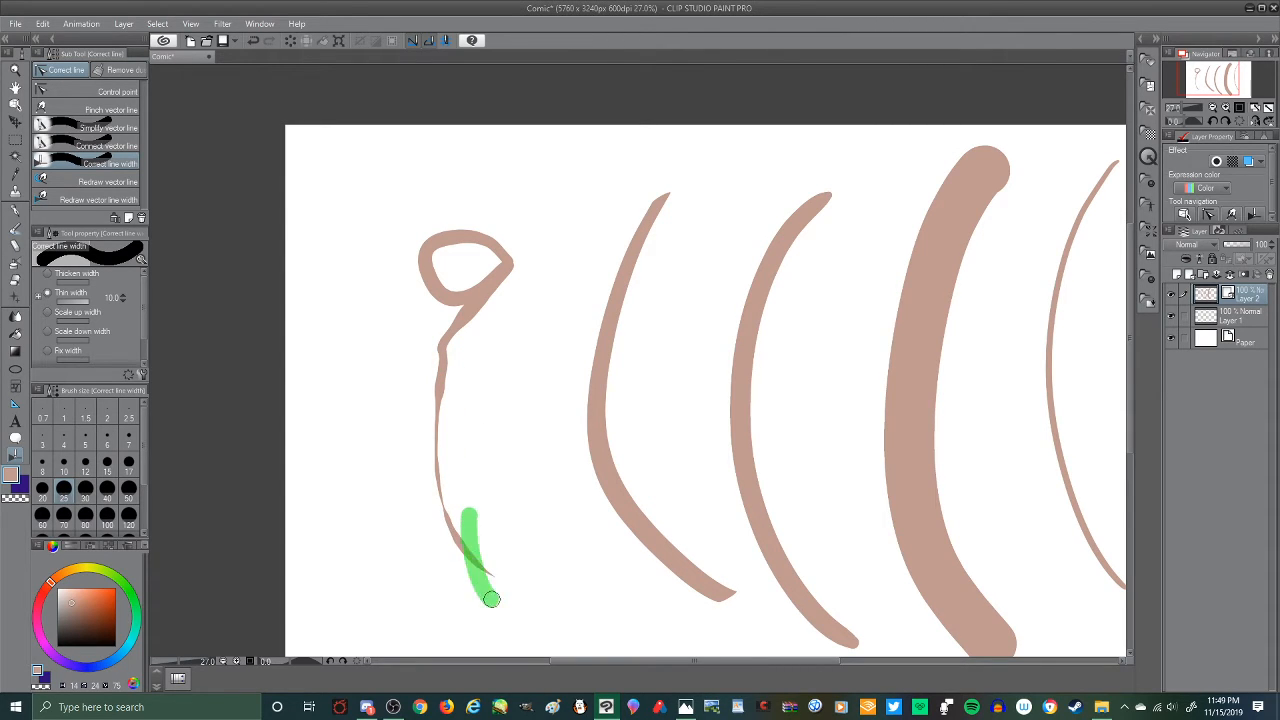
Step: Try thinning the lower stem even further at Thin width 10.0, and undo the excess passes
{"action": "left_click_drag", "start_coordinate": [457, 508], "coordinate": [469, 531]}
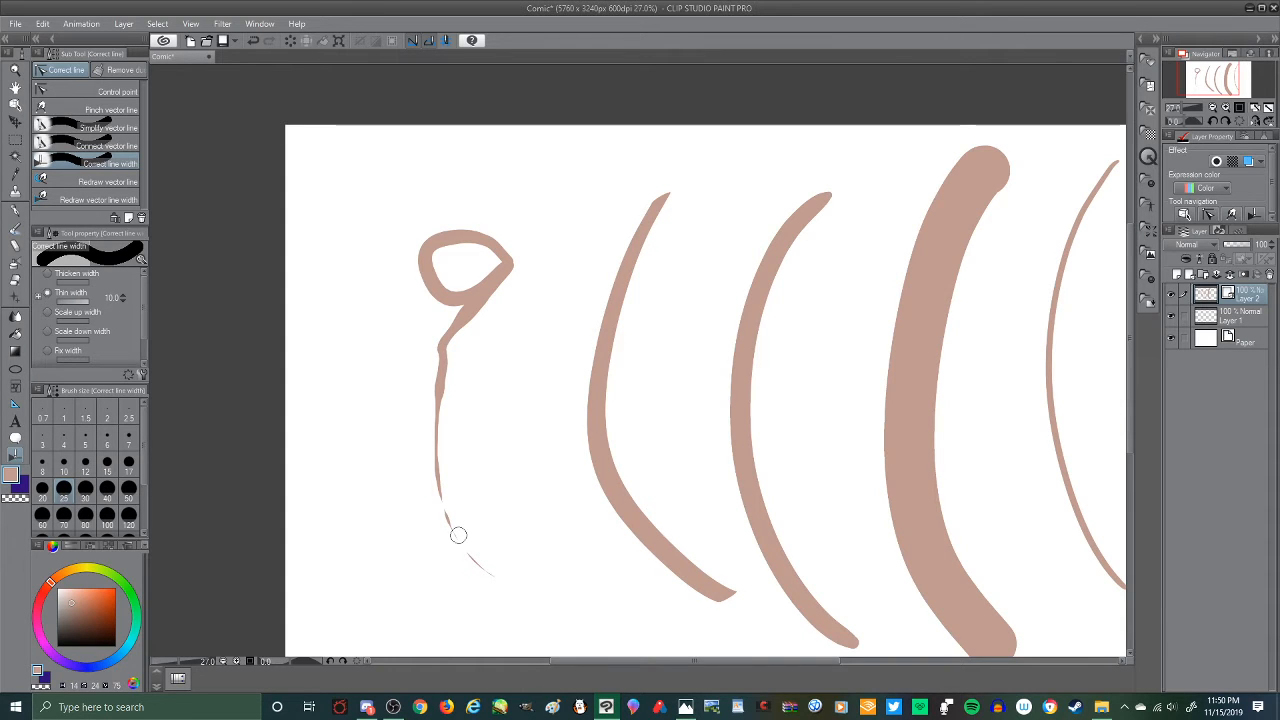
{"action": "scroll", "coordinate": [458, 535], "scroll_direction": "up", "scroll_amount": 5}
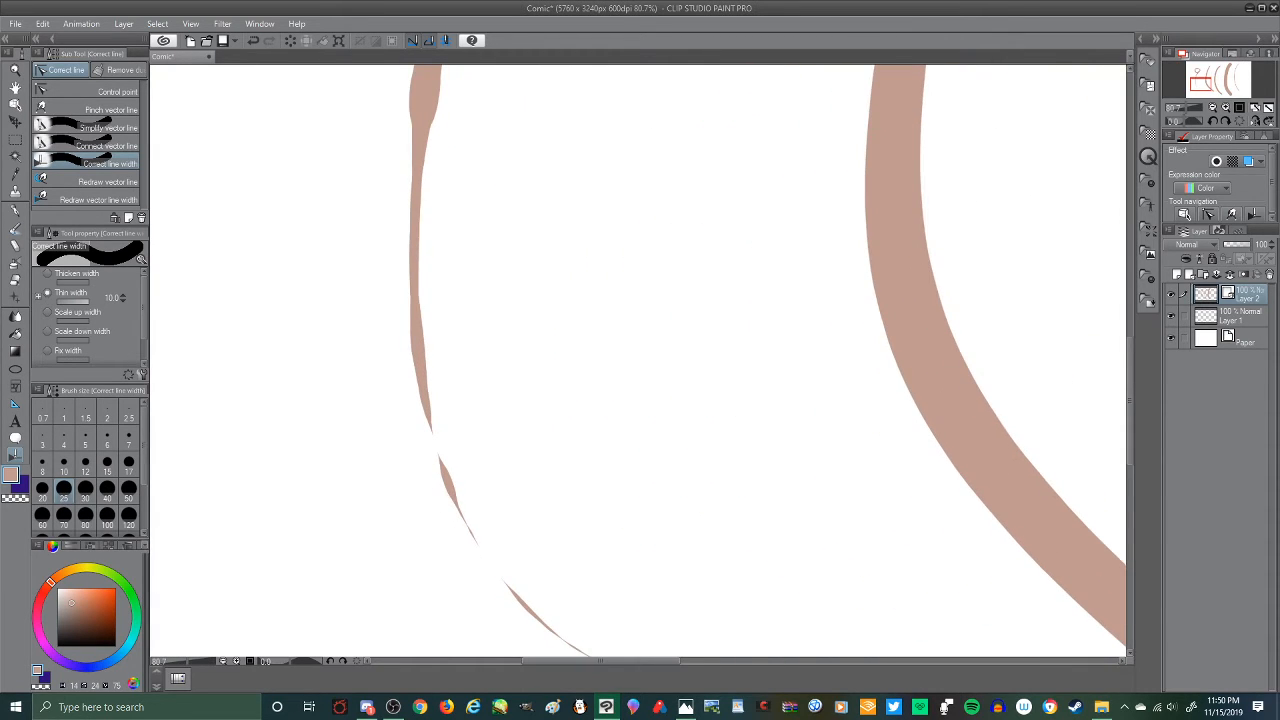
{"action": "scroll", "coordinate": [483, 449], "scroll_direction": "down", "scroll_amount": 3}
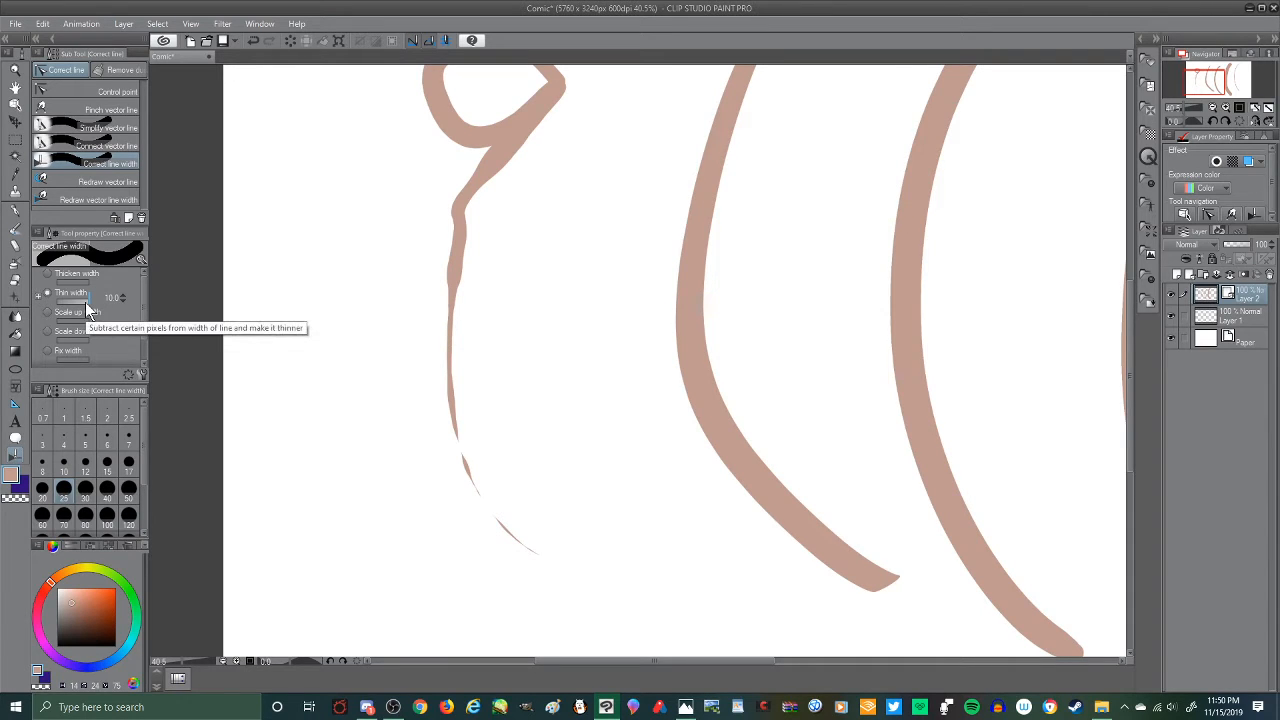
{"action": "key", "text": "ctrl+z"}
{"action": "key", "text": "ctrl+z"}
{"action": "key", "text": "ctrl+z"}
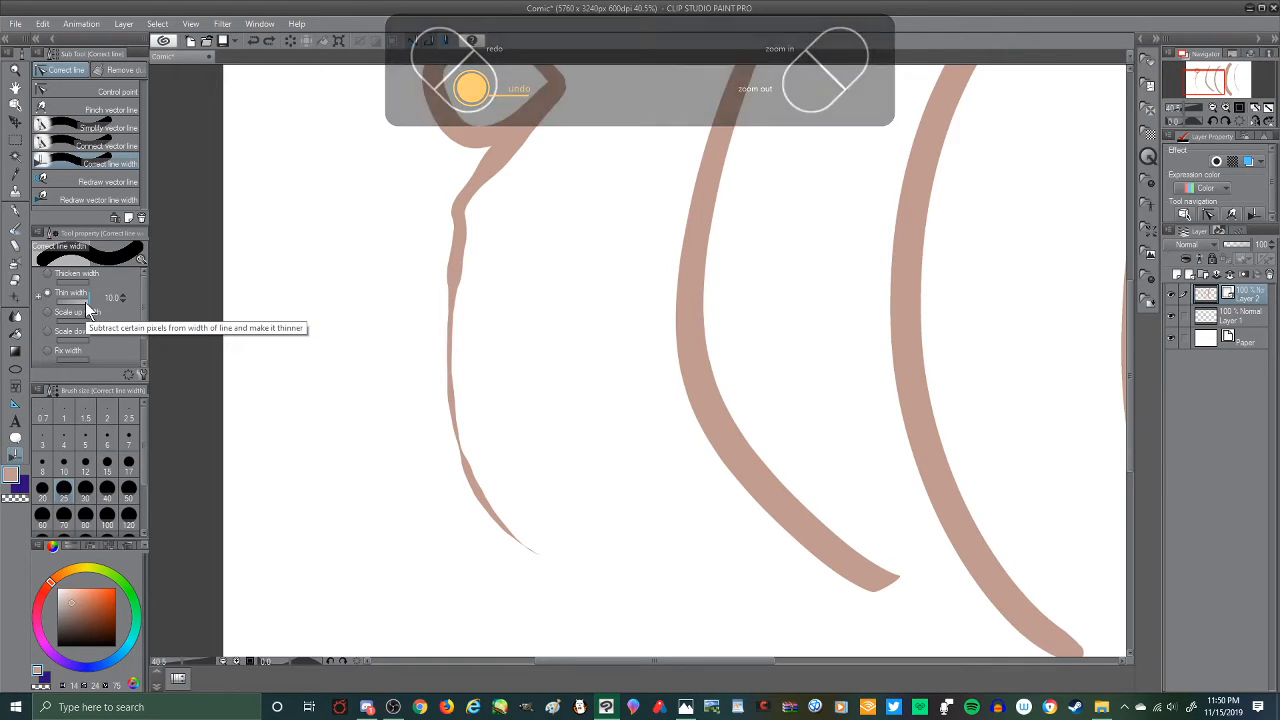
{"action": "key", "text": "ctrl+z"}
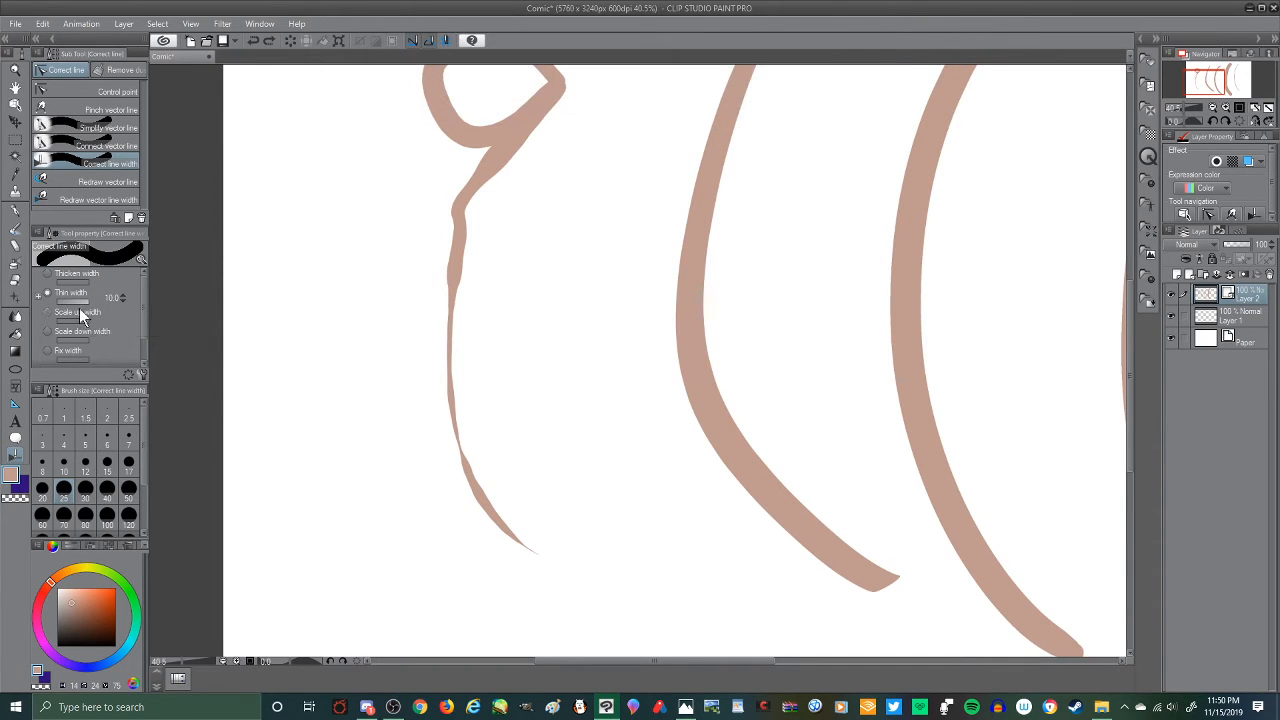
Step: Switch the width correction to Thicken width at 10.0 and thicken the leftmost stroke's stem from the kink to the tail
{"action": "left_click_drag", "start_coordinate": [65, 299], "coordinate": [83, 293]}
{"action": "left_click", "coordinate": [50, 273]}
{"action": "left_click_drag", "start_coordinate": [461, 217], "coordinate": [468, 486]}
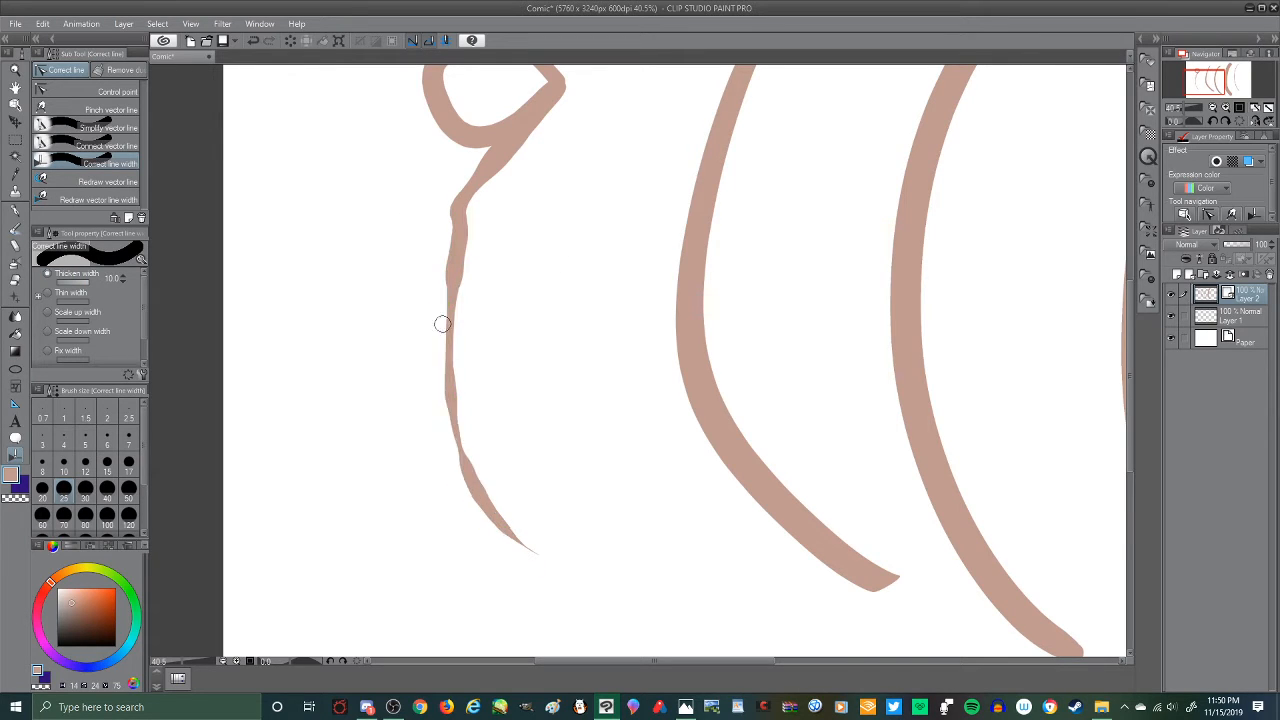
{"action": "mouse_move", "coordinate": [443, 324]}
{"action": "left_mouse_down"}
{"action": "mouse_move", "coordinate": [535, 570]}
{"action": "mouse_move", "coordinate": [516, 540]}
{"action": "mouse_move", "coordinate": [540, 547]}
{"action": "mouse_move", "coordinate": [489, 510]}
{"action": "mouse_move", "coordinate": [525, 514]}
{"action": "left_mouse_up"}
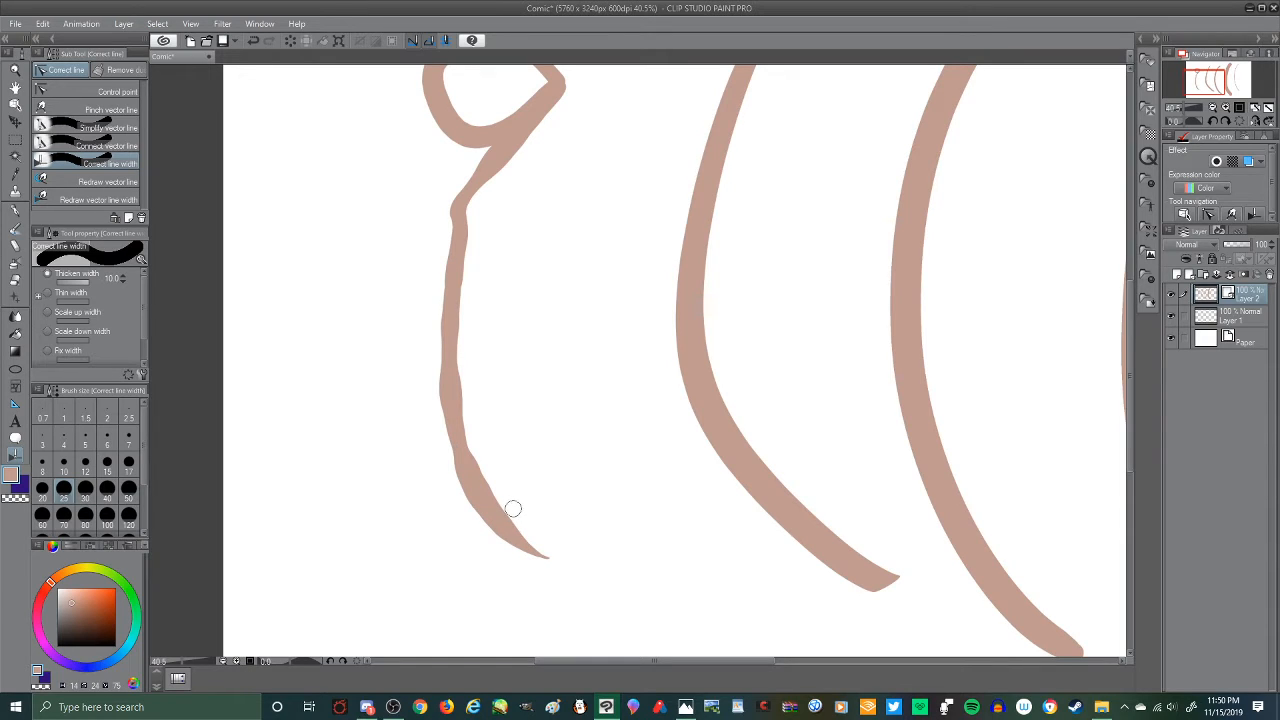
Step: Build up the thickness of the leftmost stroke's stem with repeated Thicken width passes over its middle and lower parts
{"action": "mouse_move", "coordinate": [445, 455]}
{"action": "left_mouse_down"}
{"action": "mouse_move", "coordinate": [503, 437]}
{"action": "mouse_move", "coordinate": [496, 458]}
{"action": "left_mouse_up"}
{"action": "mouse_move", "coordinate": [466, 391]}
{"action": "left_mouse_down"}
{"action": "mouse_move", "coordinate": [441, 267]}
{"action": "mouse_move", "coordinate": [457, 263]}
{"action": "mouse_move", "coordinate": [459, 218]}
{"action": "mouse_move", "coordinate": [458, 432]}
{"action": "left_mouse_up"}
{"action": "mouse_move", "coordinate": [464, 456]}
{"action": "left_mouse_down"}
{"action": "mouse_move", "coordinate": [454, 417]}
{"action": "mouse_move", "coordinate": [469, 469]}
{"action": "left_mouse_up"}
{"action": "left_click_drag", "start_coordinate": [456, 345], "coordinate": [454, 376]}
{"action": "mouse_move", "coordinate": [456, 357]}
{"action": "left_mouse_down"}
{"action": "mouse_move", "coordinate": [460, 463]}
{"action": "mouse_move", "coordinate": [478, 486]}
{"action": "left_mouse_up"}
{"action": "left_click_drag", "start_coordinate": [457, 418], "coordinate": [456, 262]}
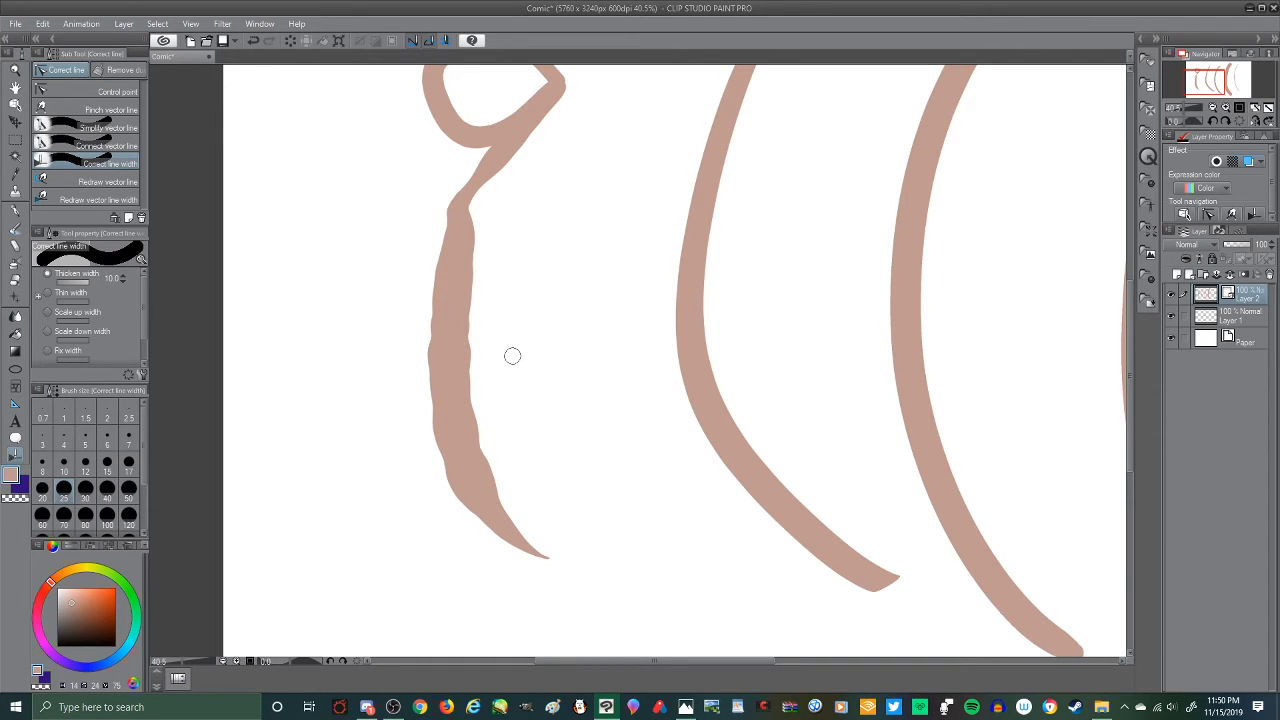
Step: Switch the width correction to Fix width at 43.0 and apply it evenly along the leftmost stroke's stem
{"action": "scroll", "coordinate": [500, 370], "scroll_direction": "down", "scroll_amount": 3}
{"action": "scroll", "coordinate": [471, 371], "scroll_direction": "up", "scroll_amount": 2}
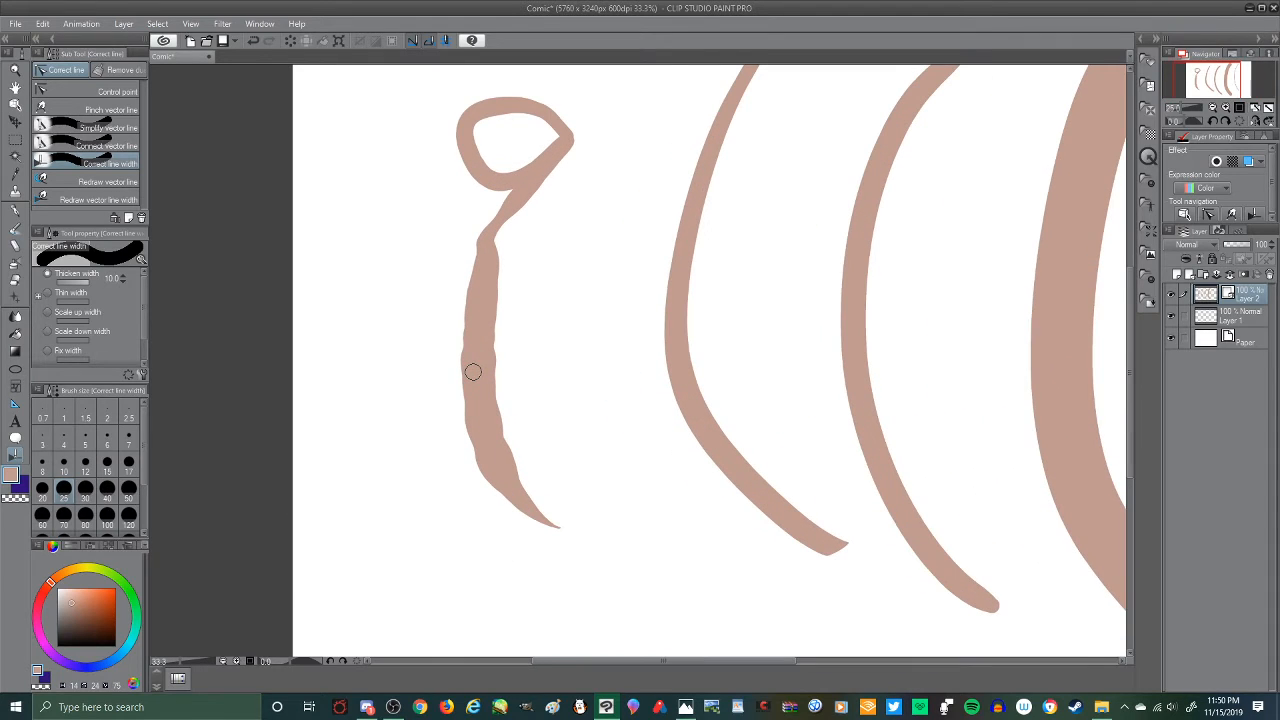
{"action": "left_click", "coordinate": [62, 350]}
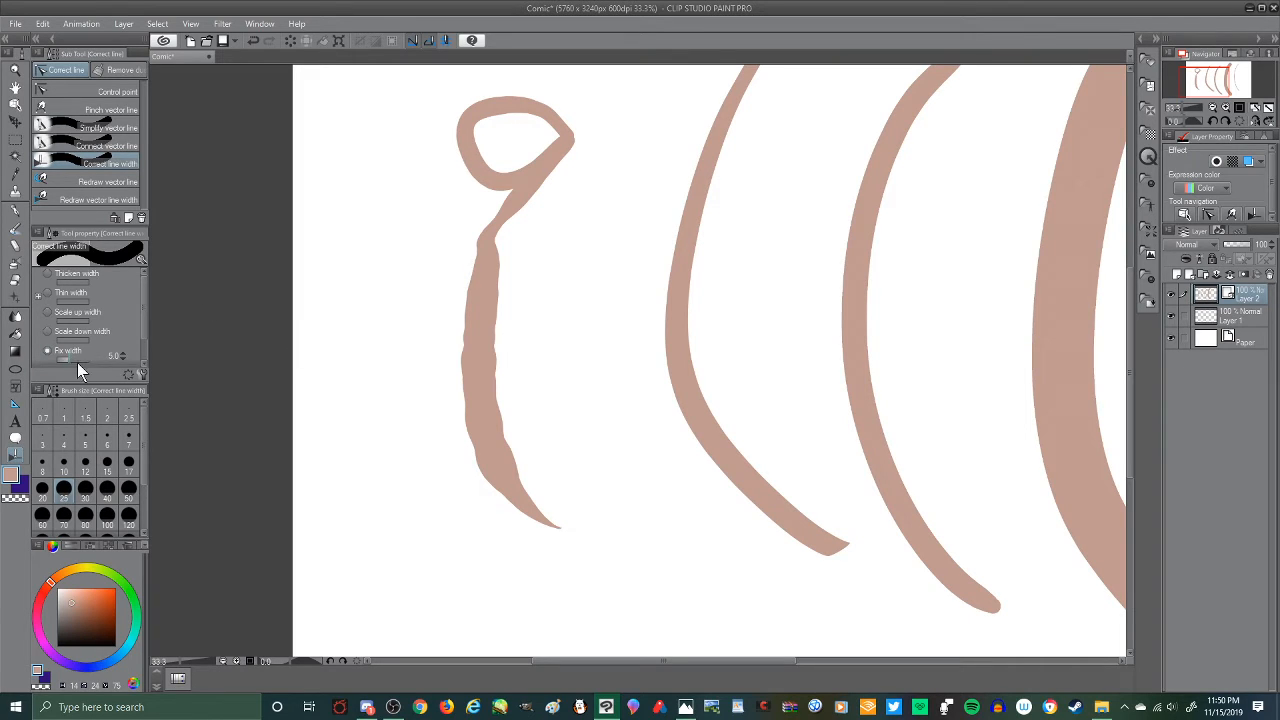
{"action": "left_click_drag", "start_coordinate": [490, 287], "coordinate": [517, 509]}
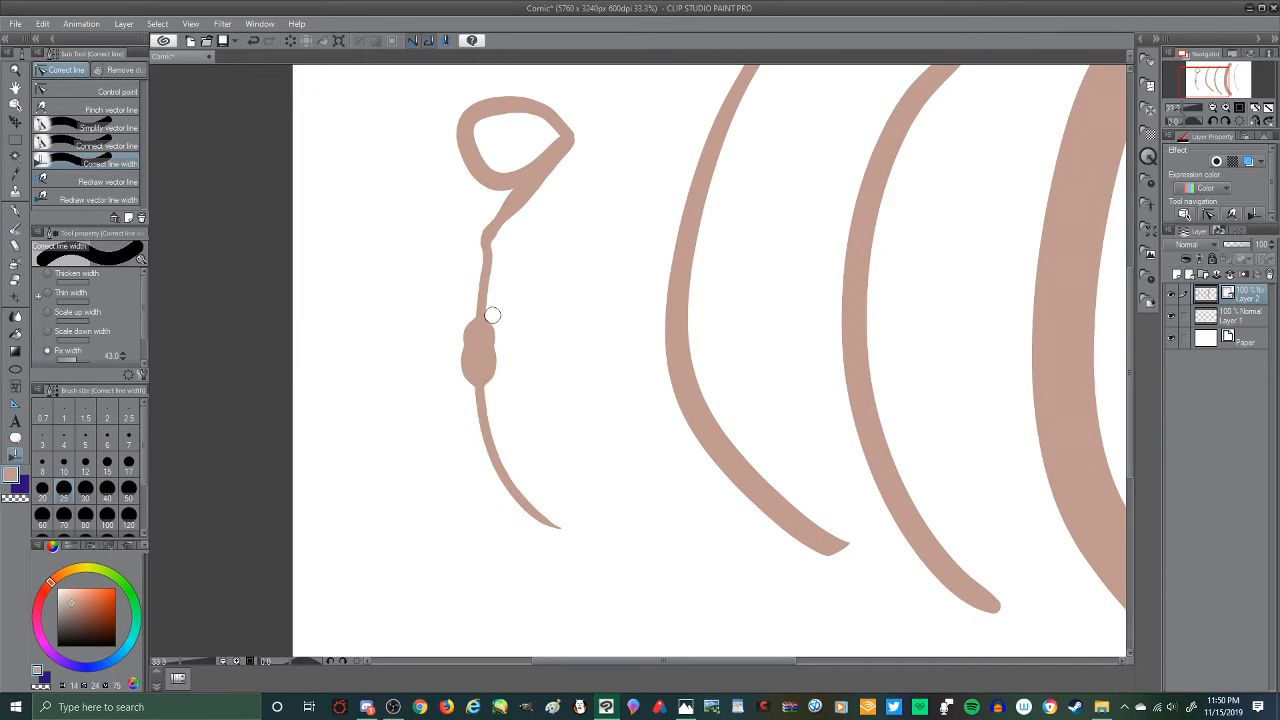
{"action": "mouse_move", "coordinate": [491, 314]}
{"action": "left_mouse_down"}
{"action": "mouse_move", "coordinate": [512, 453]}
{"action": "mouse_move", "coordinate": [515, 423]}
{"action": "left_mouse_up"}
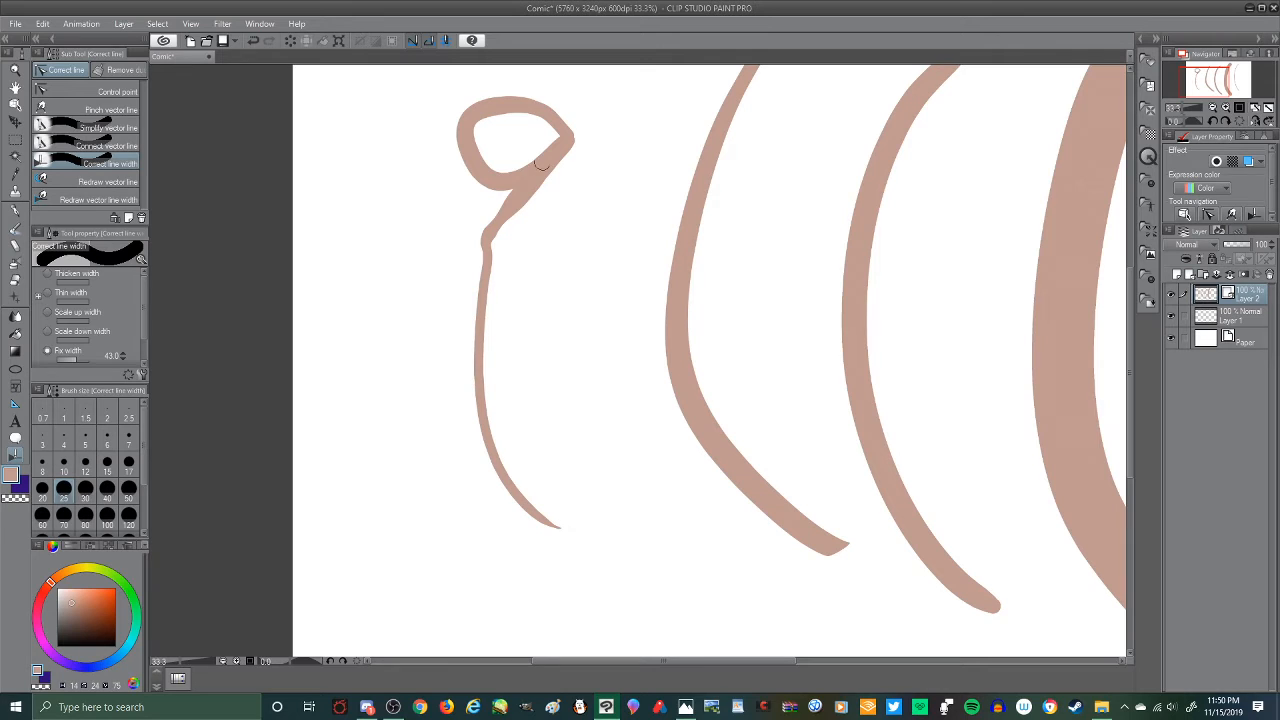
Step: Apply the fixed width of 43.0 to the diagonal segment between the stem and the loop
{"action": "left_click_drag", "start_coordinate": [518, 206], "coordinate": [497, 286]}
{"action": "left_click_drag", "start_coordinate": [545, 150], "coordinate": [513, 242]}
{"action": "left_click_drag", "start_coordinate": [552, 144], "coordinate": [487, 210]}
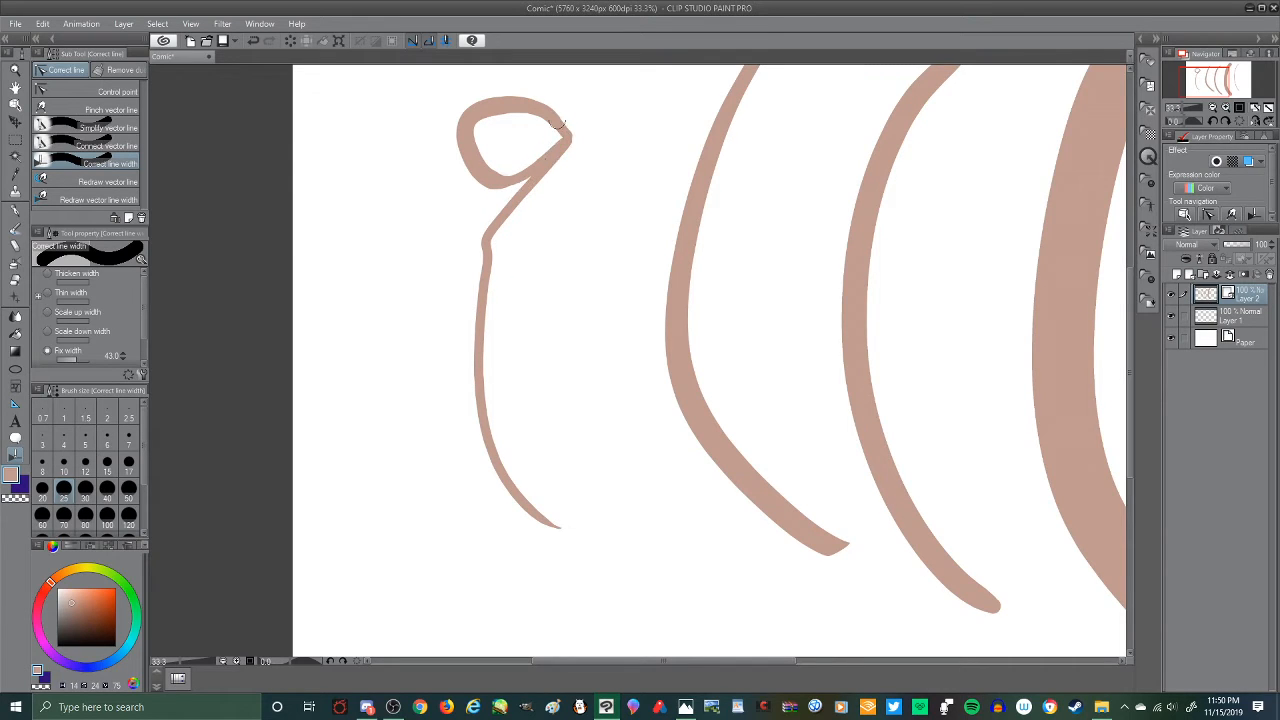
Step: Even out the loop at the top of the leftmost stroke with Fix width passes at 43.0, and brush the stem once more
{"action": "mouse_move", "coordinate": [557, 119]}
{"action": "left_mouse_down"}
{"action": "mouse_move", "coordinate": [418, 224]}
{"action": "mouse_move", "coordinate": [488, 180]}
{"action": "left_mouse_up"}
{"action": "left_click_drag", "start_coordinate": [540, 86], "coordinate": [422, 168]}
{"action": "mouse_move", "coordinate": [503, 100]}
{"action": "left_mouse_down"}
{"action": "mouse_move", "coordinate": [472, 120]}
{"action": "mouse_move", "coordinate": [551, 215]}
{"action": "left_mouse_up"}
{"action": "left_click_drag", "start_coordinate": [537, 120], "coordinate": [561, 216]}
{"action": "left_click_drag", "start_coordinate": [555, 80], "coordinate": [552, 232]}
{"action": "left_click_drag", "start_coordinate": [549, 129], "coordinate": [537, 153]}
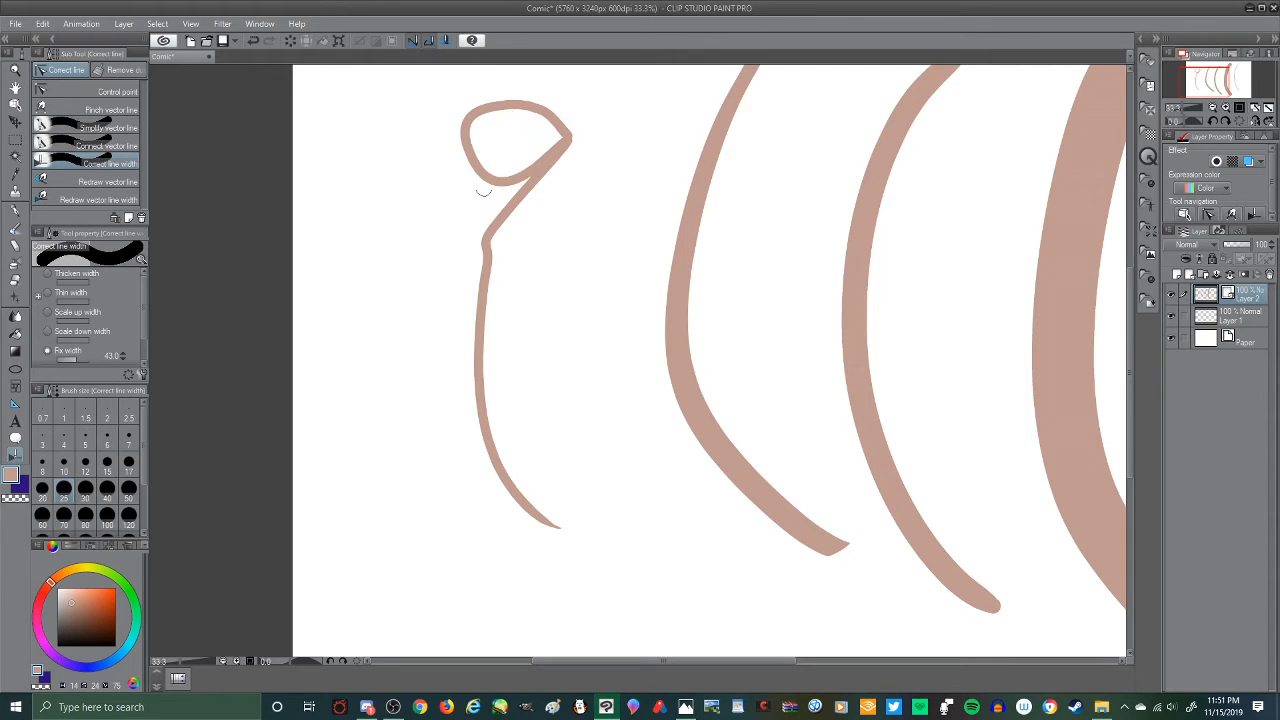
{"action": "left_click_drag", "start_coordinate": [486, 236], "coordinate": [488, 434]}
Step: Use the Control point tool to pull the kink in the leftmost stroke's stem outward into a small second loop
{"action": "left_click", "coordinate": [1208, 215]}
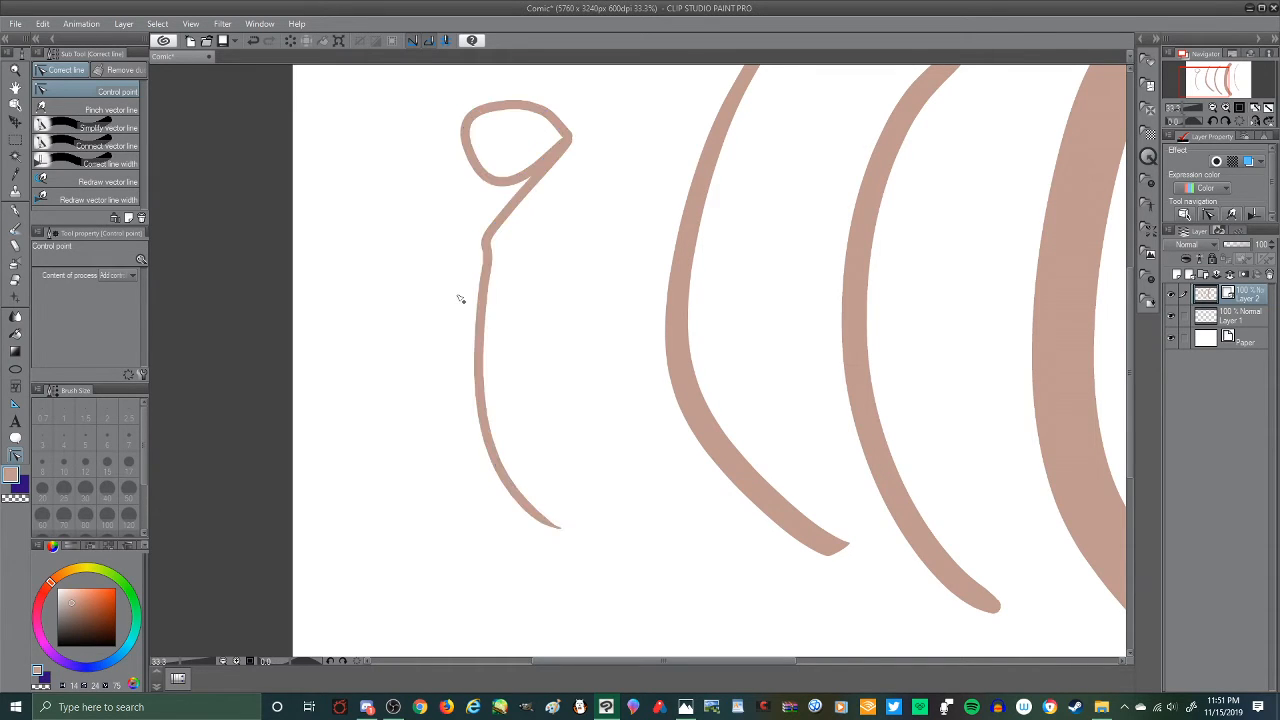
{"action": "scroll", "coordinate": [493, 248], "scroll_direction": "up", "scroll_amount": 1}
{"action": "scroll", "coordinate": [493, 248], "scroll_direction": "up", "scroll_amount": 3}
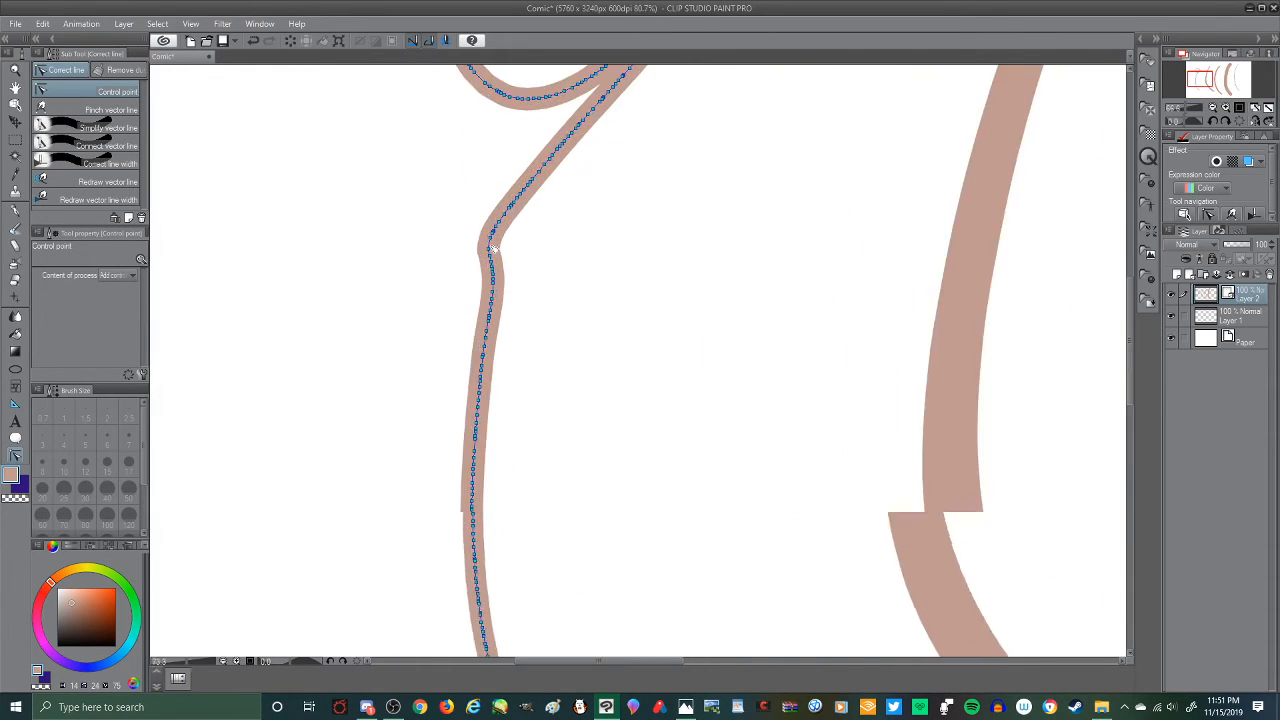
{"action": "scroll", "coordinate": [493, 248], "scroll_direction": "down", "scroll_amount": 2}
{"action": "scroll", "coordinate": [473, 259], "scroll_direction": "down", "scroll_amount": 2}
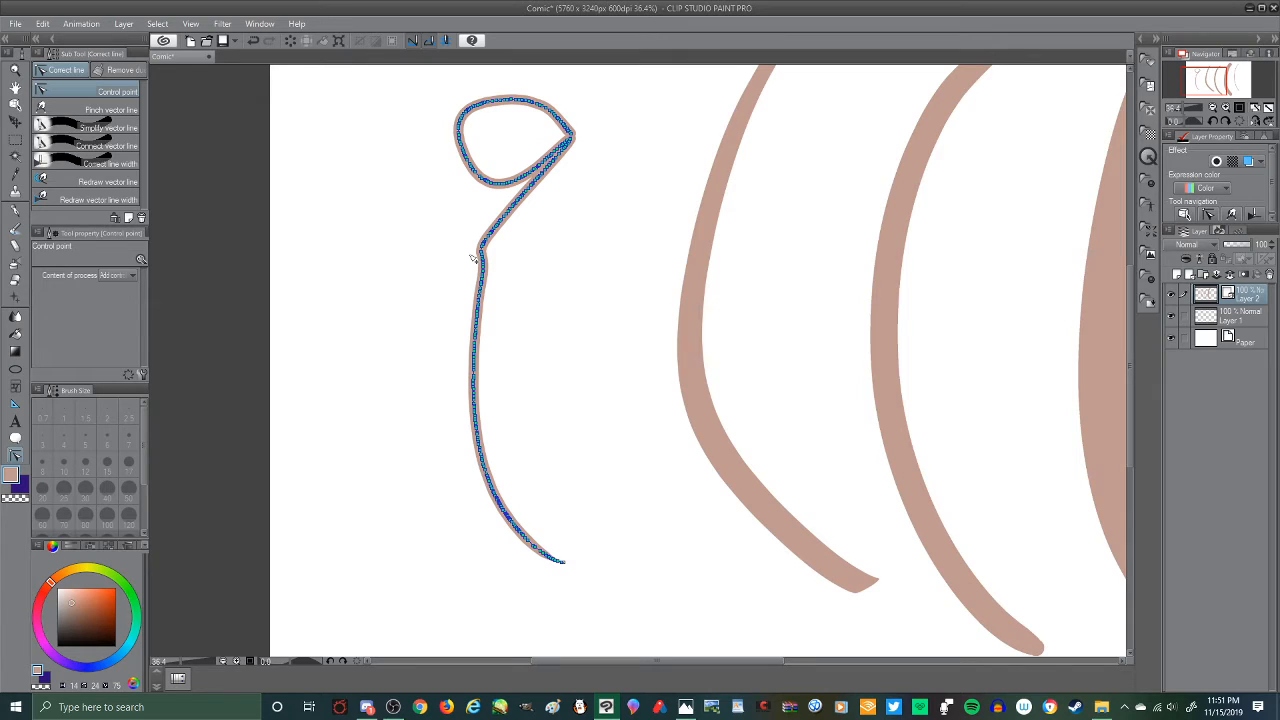
{"action": "left_click_drag", "start_coordinate": [481, 248], "coordinate": [439, 298]}
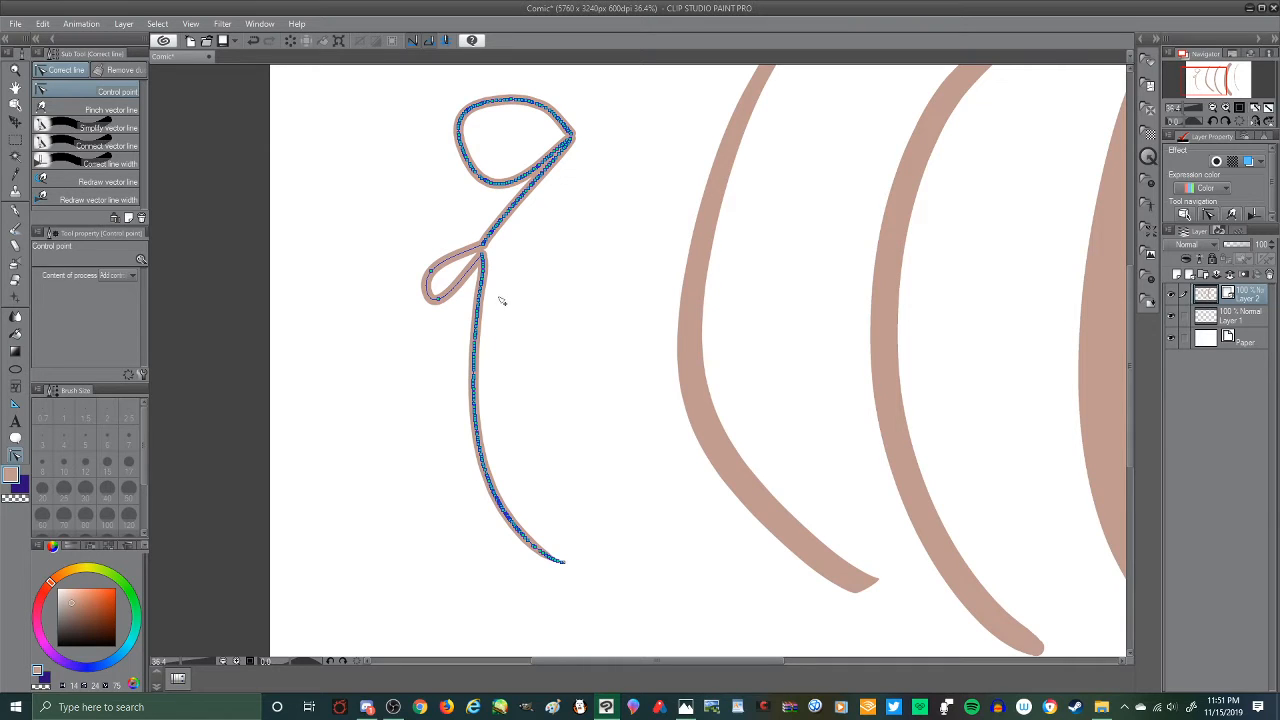
{"action": "scroll", "coordinate": [672, 280], "scroll_direction": "down", "scroll_amount": 5}
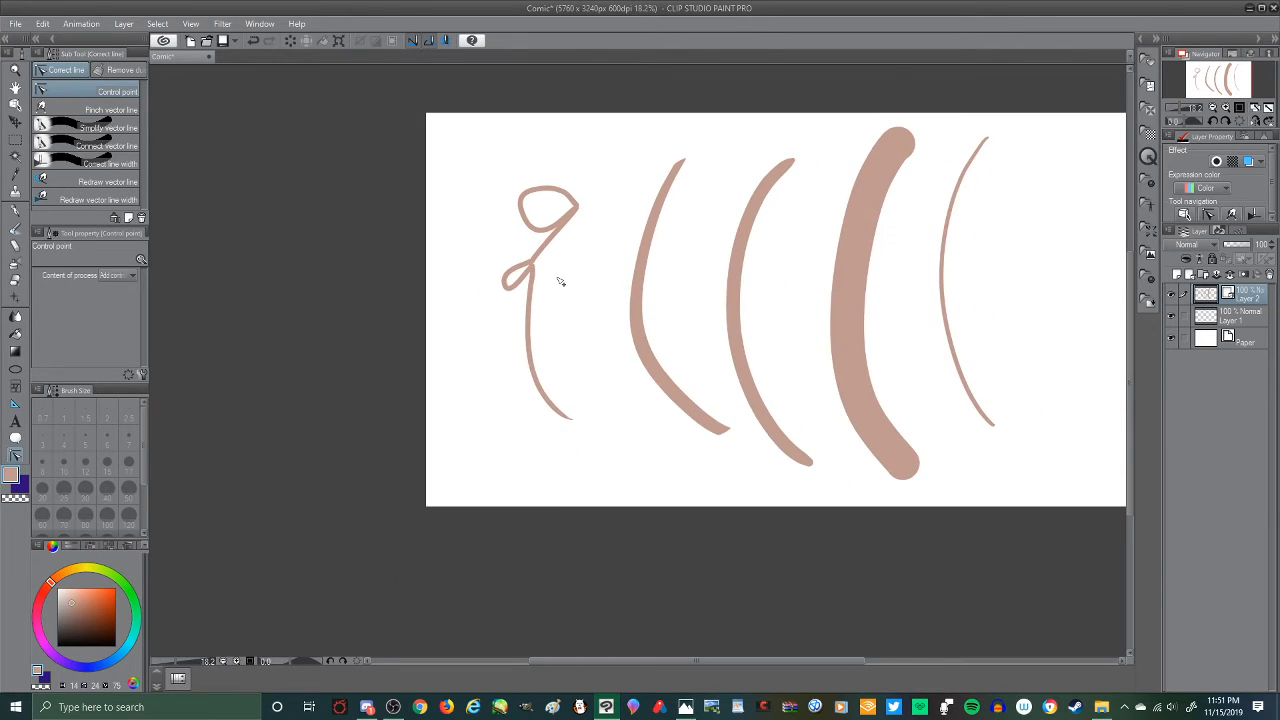
{"action": "scroll", "coordinate": [713, 252], "scroll_direction": "up", "scroll_amount": 2}
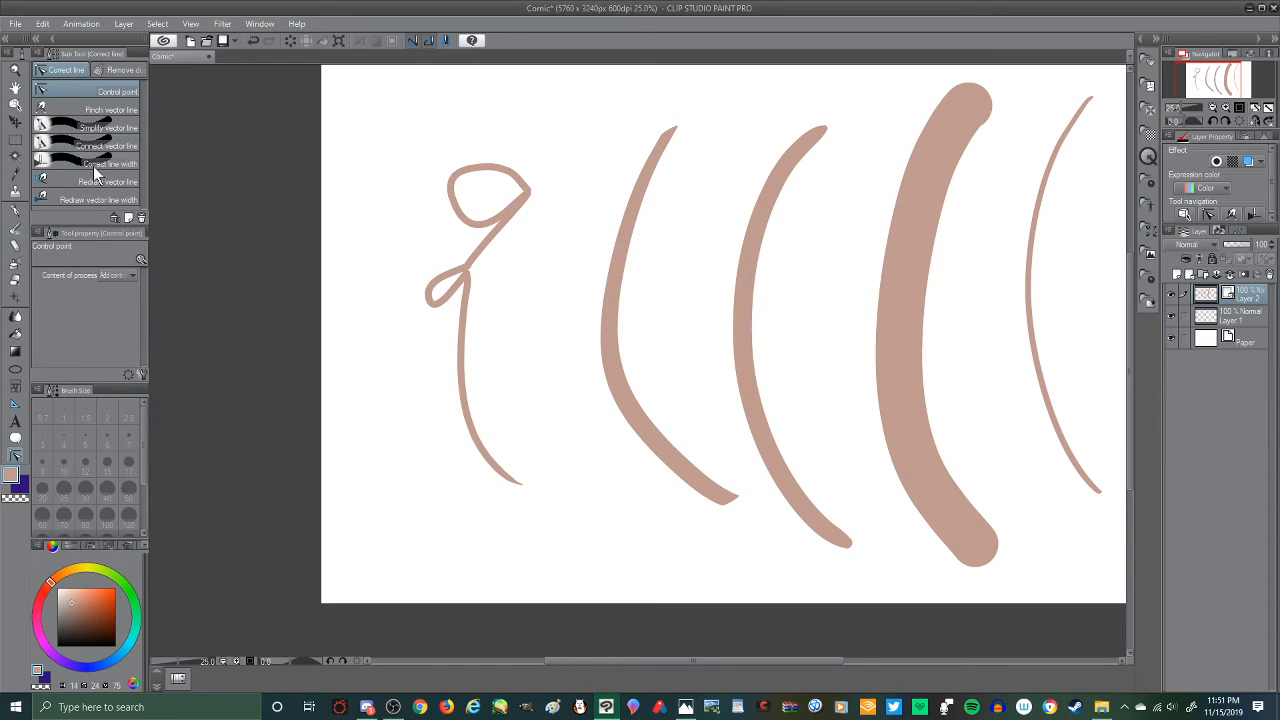
{"action": "left_click", "coordinate": [114, 68]}
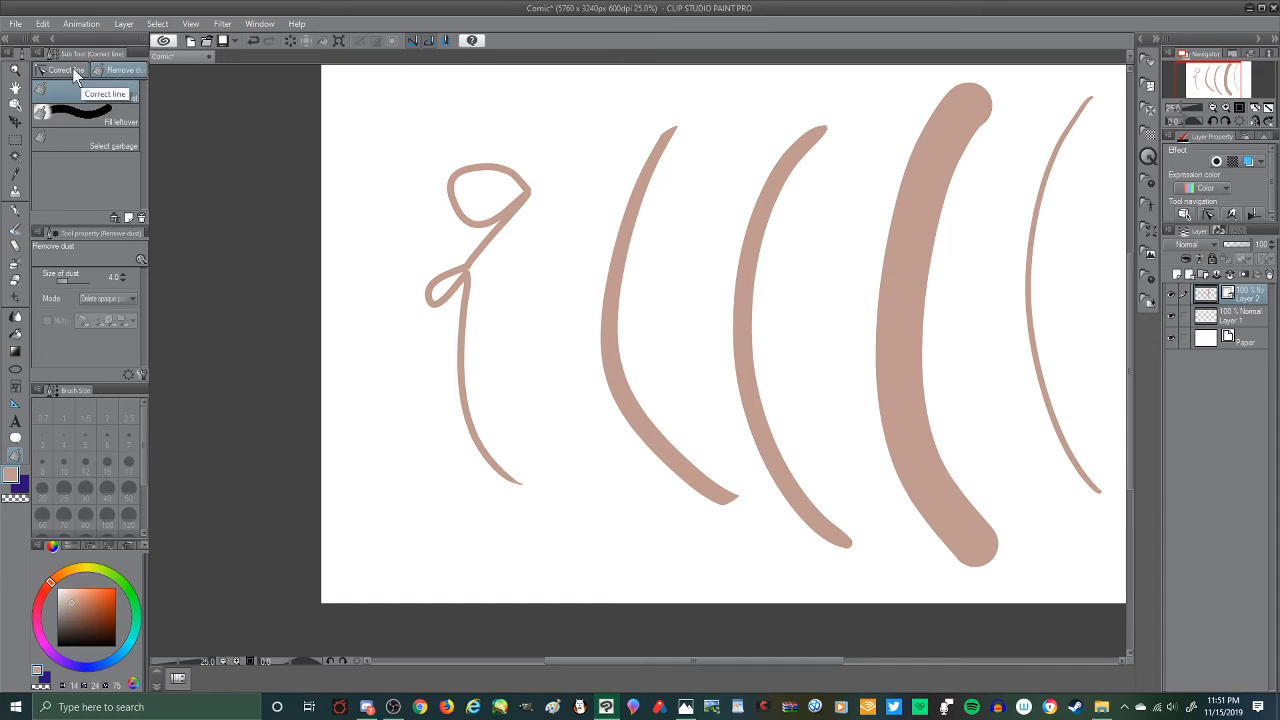
{"action": "left_click", "coordinate": [70, 68]}
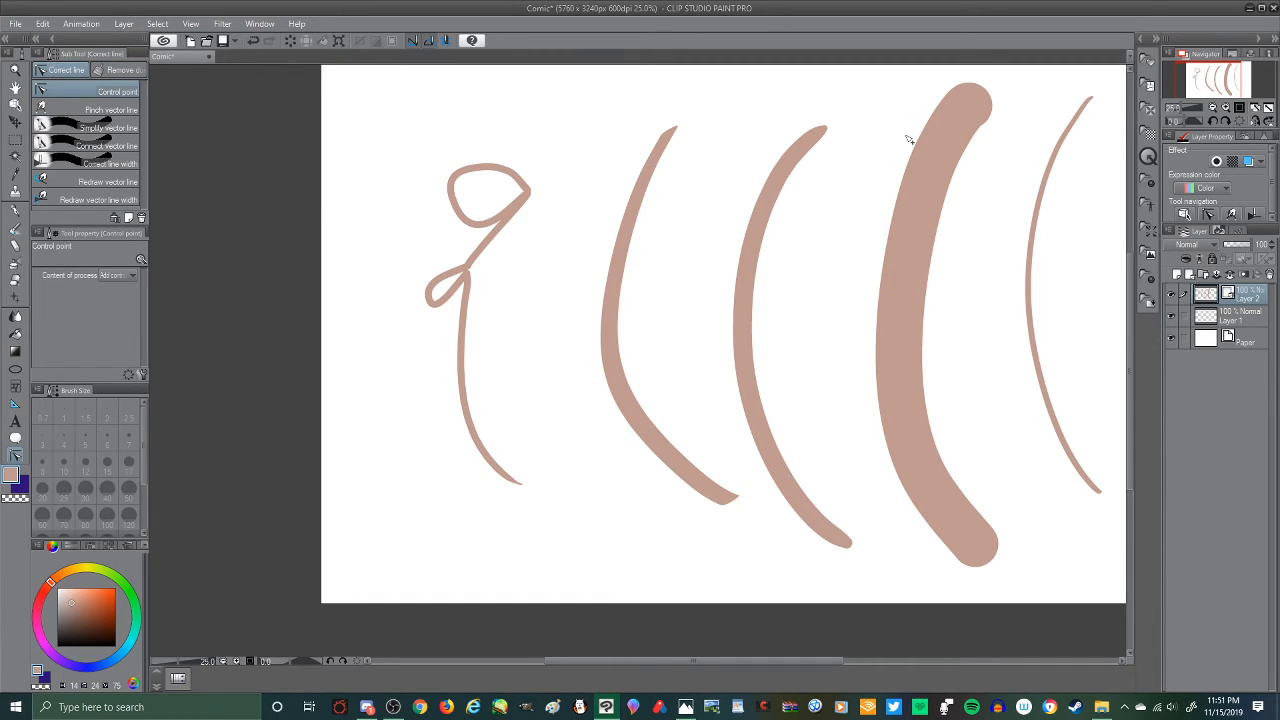
{"action": "left_click", "coordinate": [950, 150]}
{"action": "scroll", "coordinate": [643, 207], "scroll_direction": "up", "scroll_amount": 5}
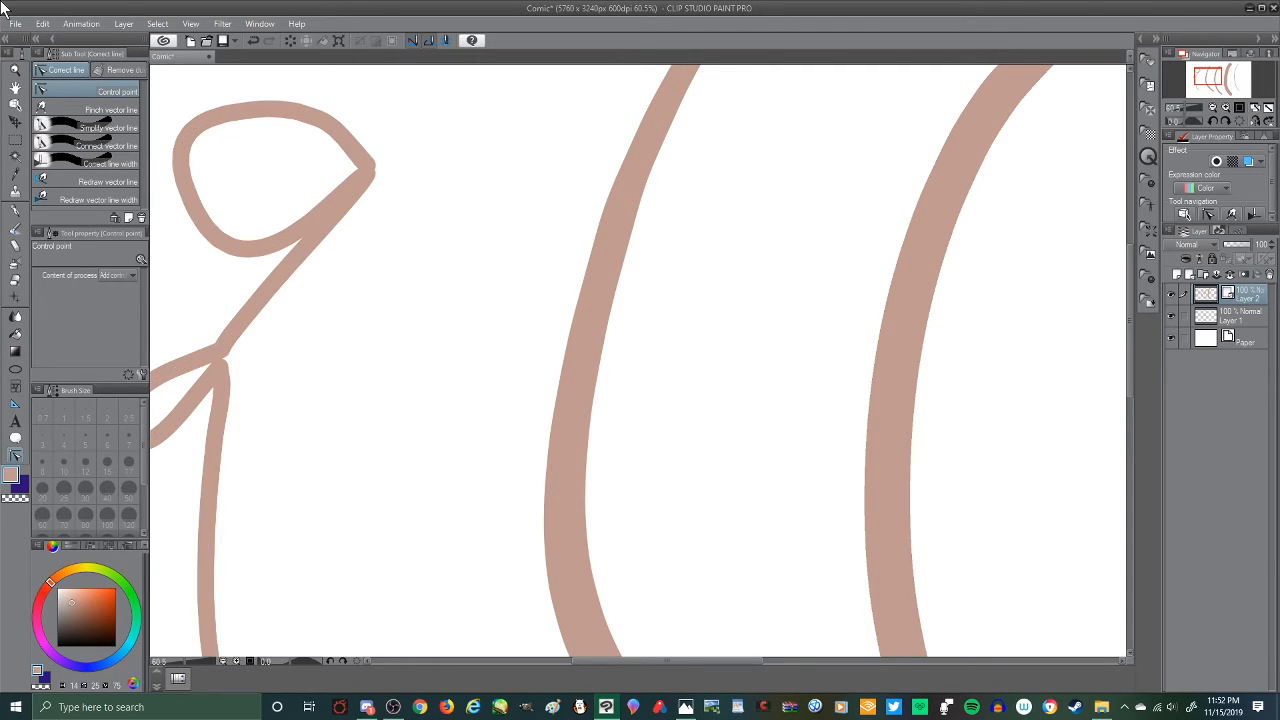
{"action": "left_click", "coordinate": [42, 24]}
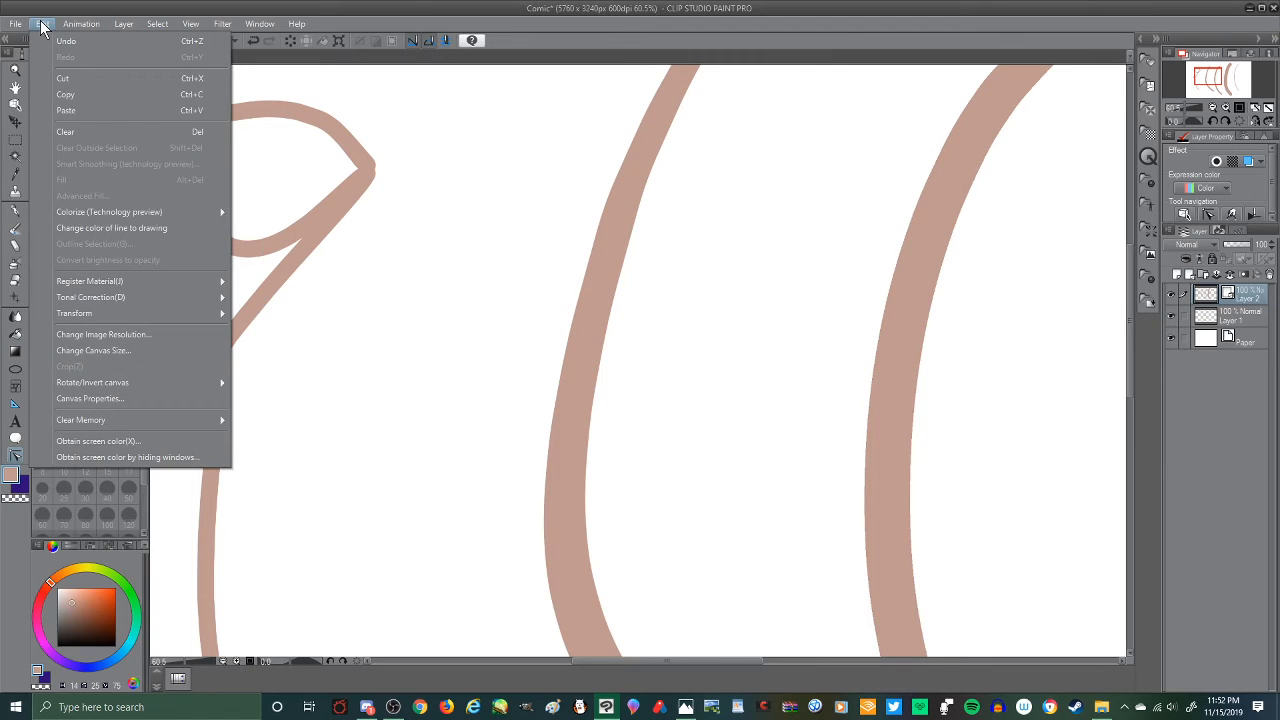
{"action": "left_click", "coordinate": [42, 26]}
{"action": "scroll", "coordinate": [568, 306], "scroll_direction": "down", "scroll_amount": 6}
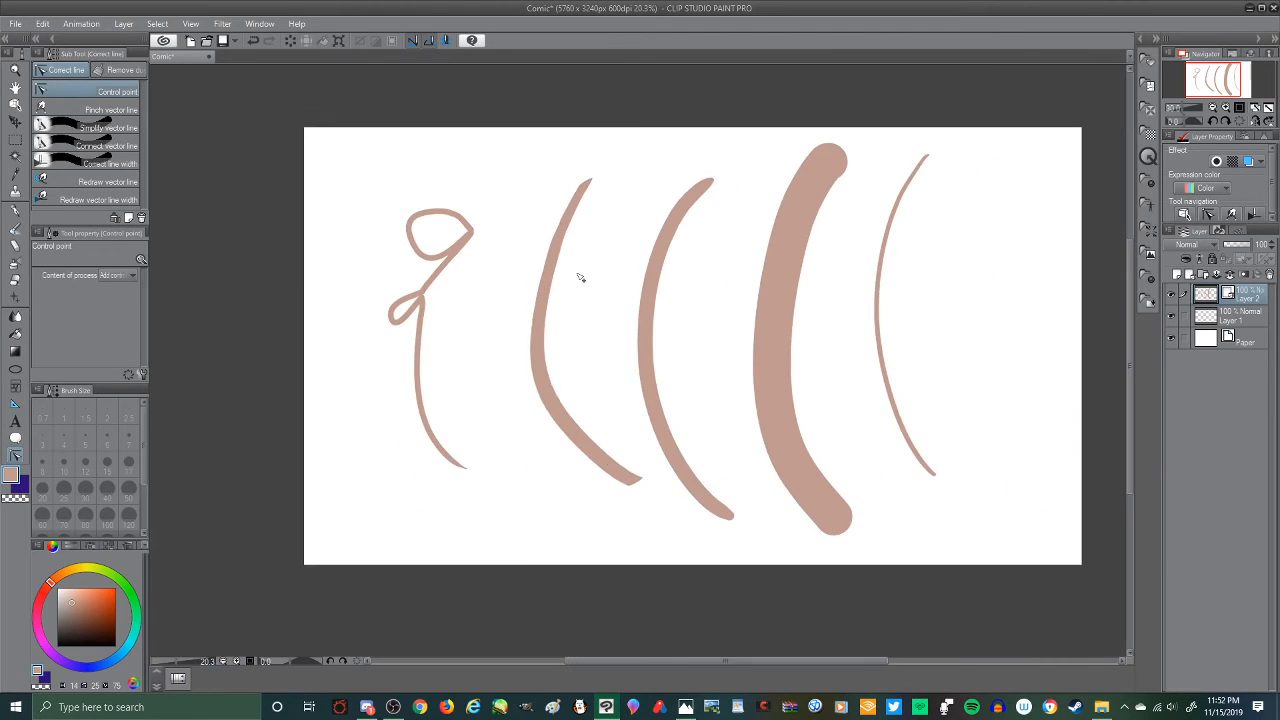
Step: Pull control points in the upper parts of the second and third strokes to alternating sides, bending both into zigzags
{"action": "scroll", "coordinate": [691, 209], "scroll_direction": "down", "scroll_amount": 2}
{"action": "scroll", "coordinate": [419, 242], "scroll_direction": "up", "scroll_amount": 6}
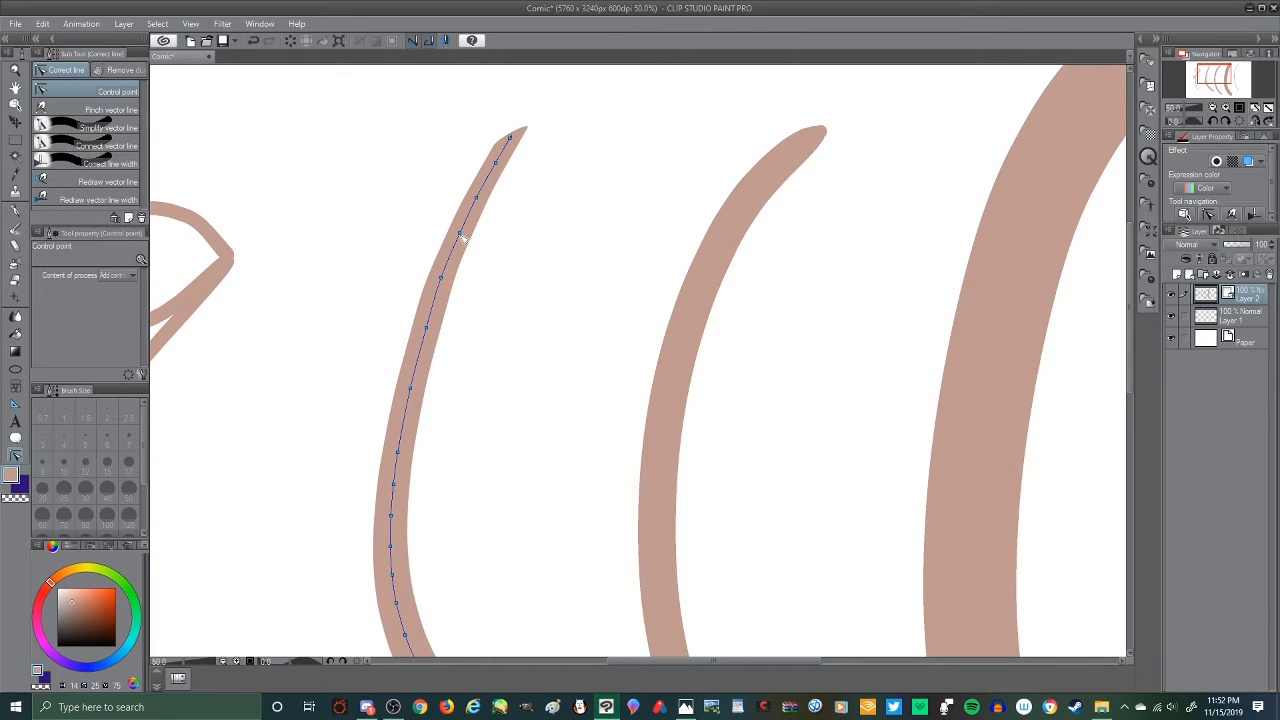
{"action": "mouse_move", "coordinate": [462, 236]}
{"action": "left_mouse_down"}
{"action": "mouse_move", "coordinate": [446, 214]}
{"action": "mouse_move", "coordinate": [429, 223]}
{"action": "left_mouse_up"}
{"action": "mouse_move", "coordinate": [446, 280]}
{"action": "left_mouse_down"}
{"action": "mouse_move", "coordinate": [350, 300]}
{"action": "mouse_move", "coordinate": [531, 304]}
{"action": "mouse_move", "coordinate": [560, 288]}
{"action": "mouse_move", "coordinate": [592, 325]}
{"action": "left_mouse_up"}
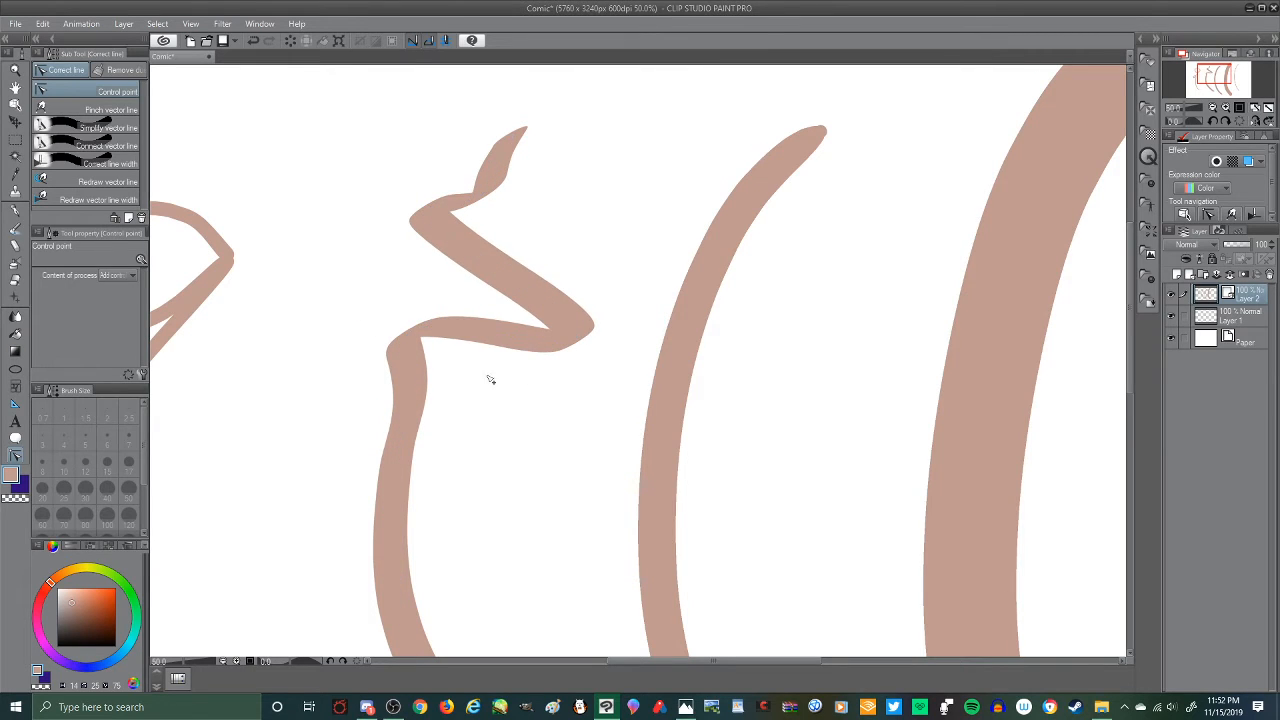
{"action": "left_click_drag", "start_coordinate": [408, 388], "coordinate": [498, 422]}
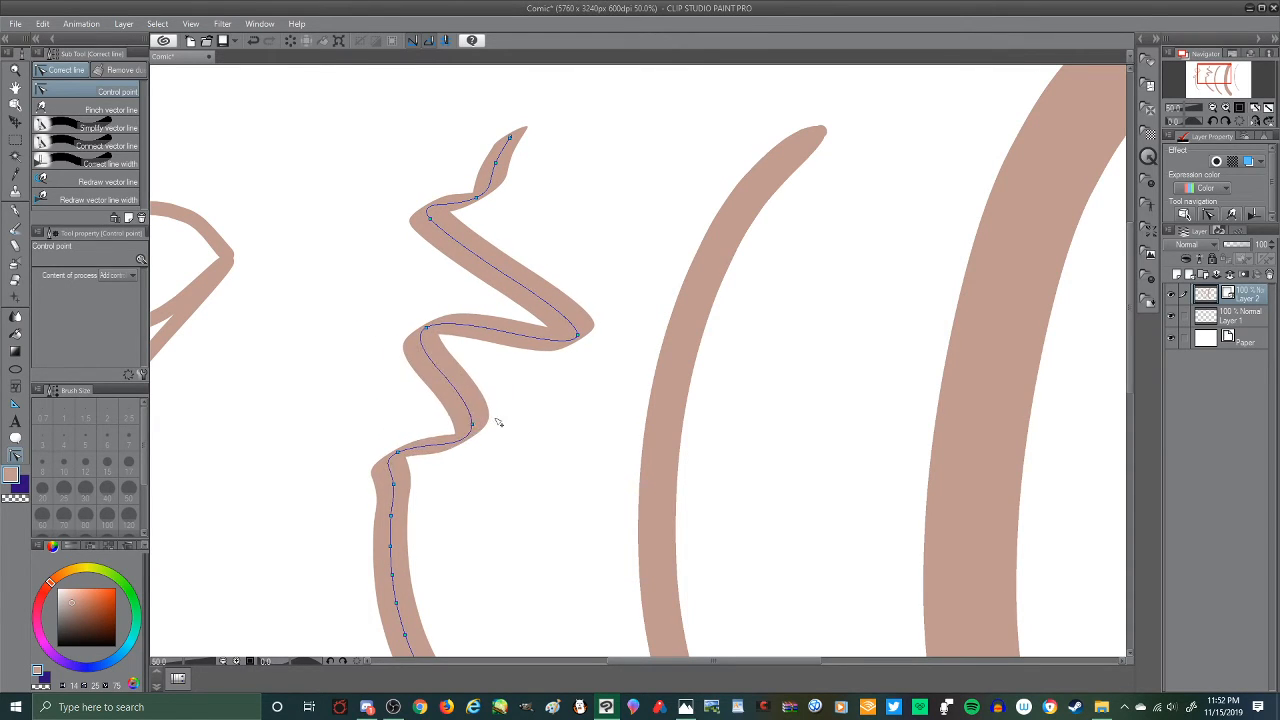
{"action": "left_click_drag", "start_coordinate": [708, 286], "coordinate": [621, 210]}
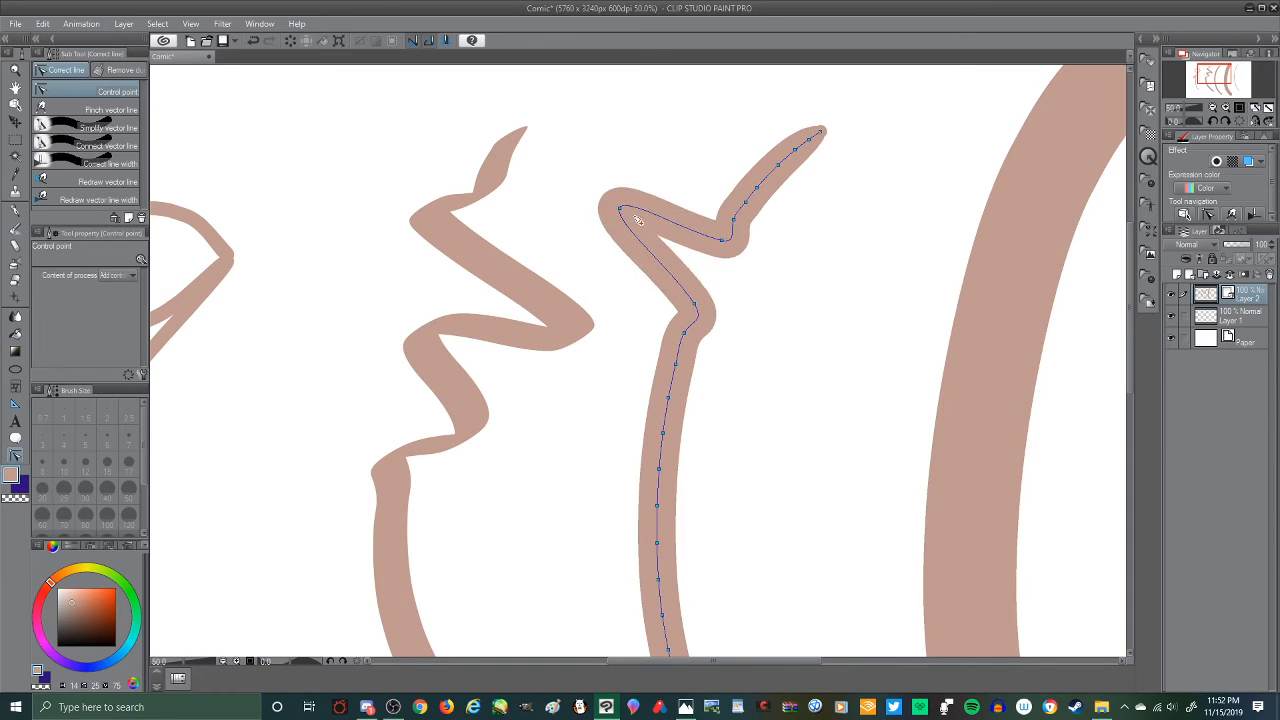
{"action": "left_click_drag", "start_coordinate": [721, 239], "coordinate": [773, 312]}
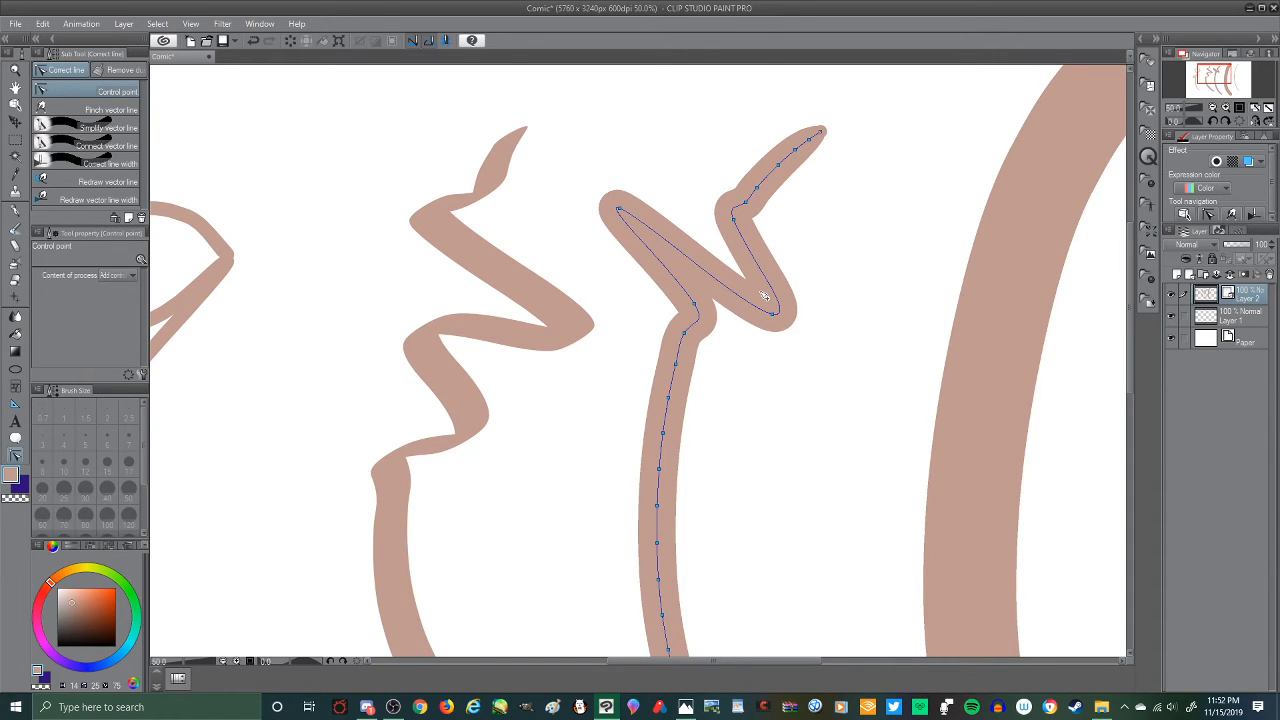
Step: Pull two control points in the upper part of the thick fourth stroke to the left, forming two branches
{"action": "scroll", "coordinate": [500, 345], "scroll_direction": "down", "scroll_amount": 3}
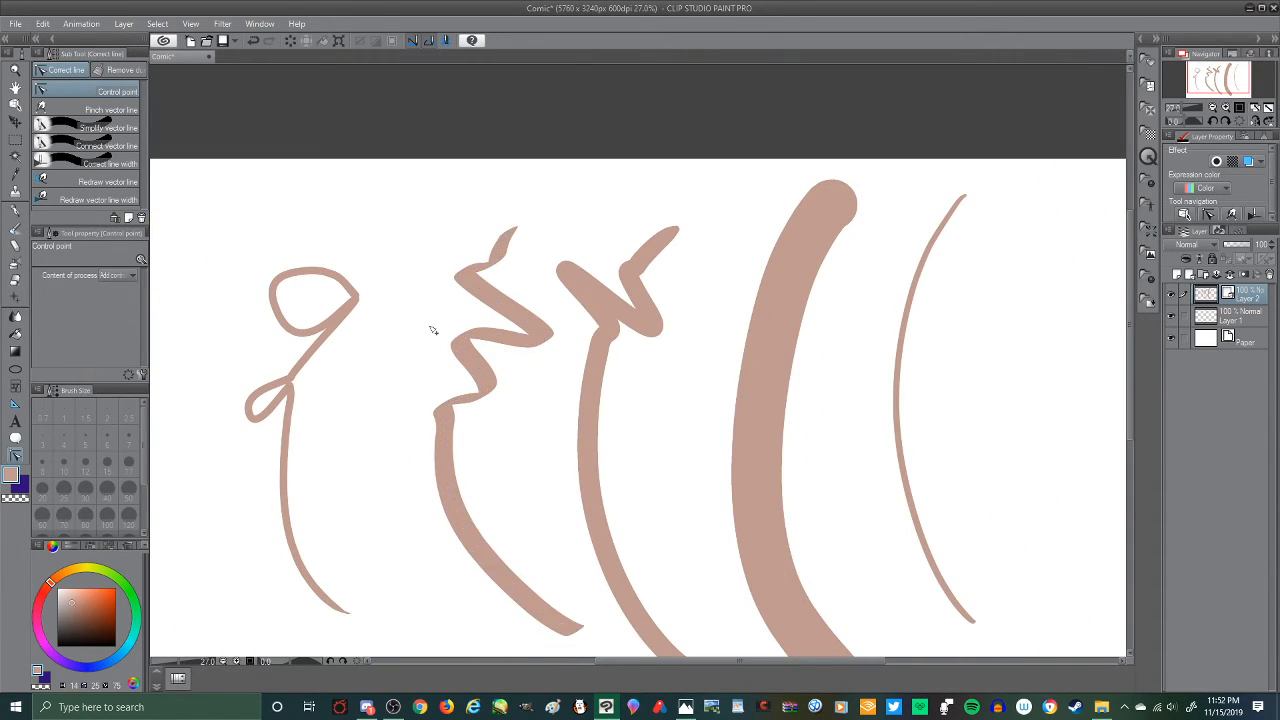
{"action": "scroll", "coordinate": [606, 374], "scroll_direction": "down", "scroll_amount": 1}
{"action": "scroll", "coordinate": [707, 365], "scroll_direction": "up", "scroll_amount": 2}
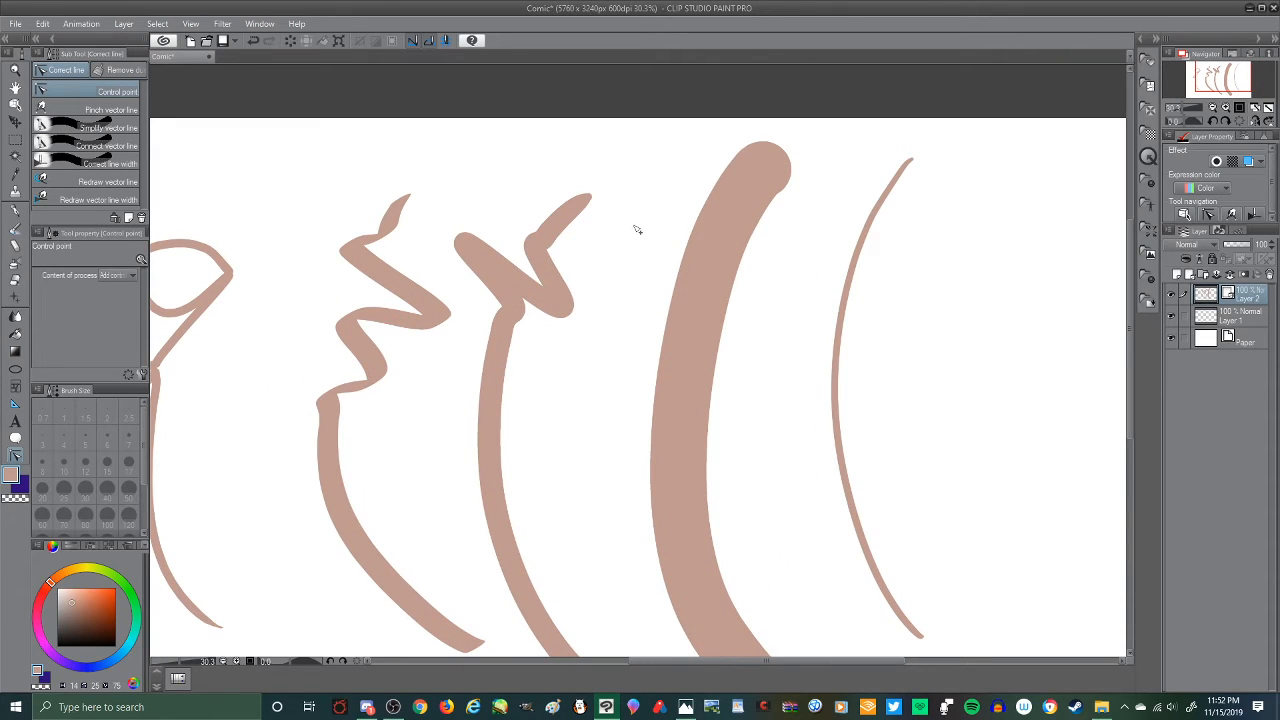
{"action": "left_click_drag", "start_coordinate": [690, 357], "coordinate": [622, 367]}
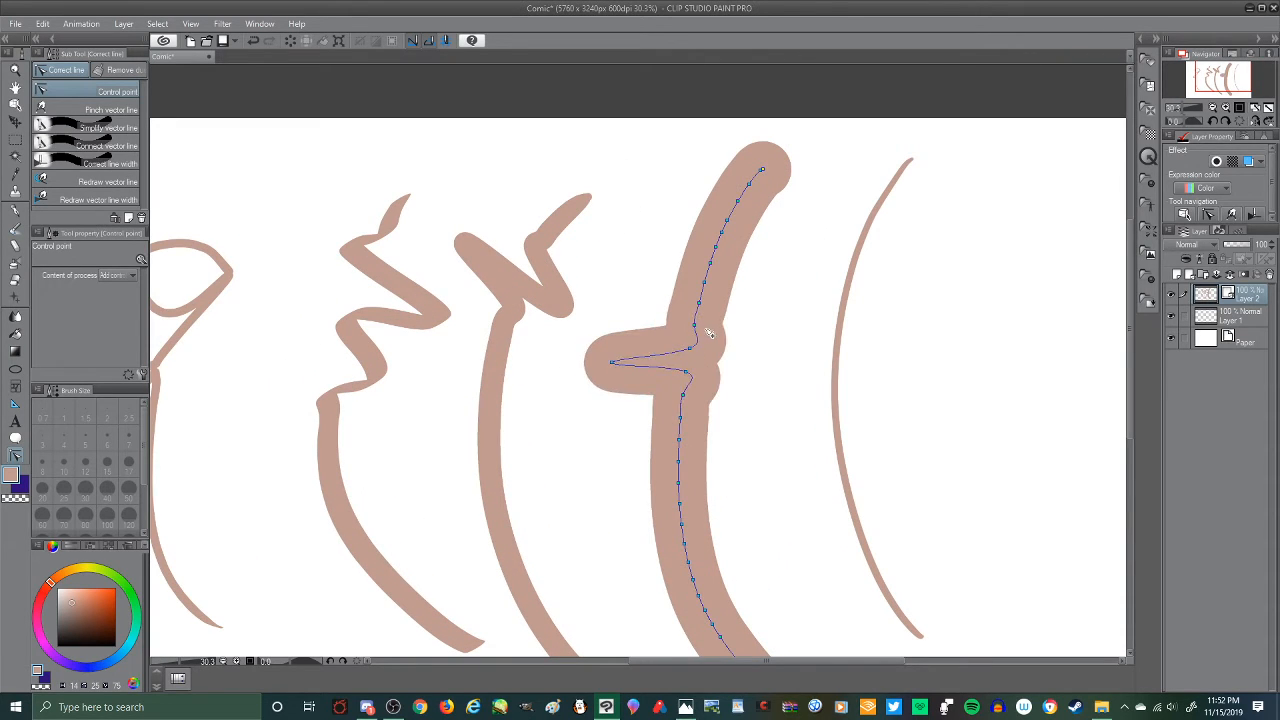
{"action": "left_click_drag", "start_coordinate": [694, 323], "coordinate": [626, 250]}
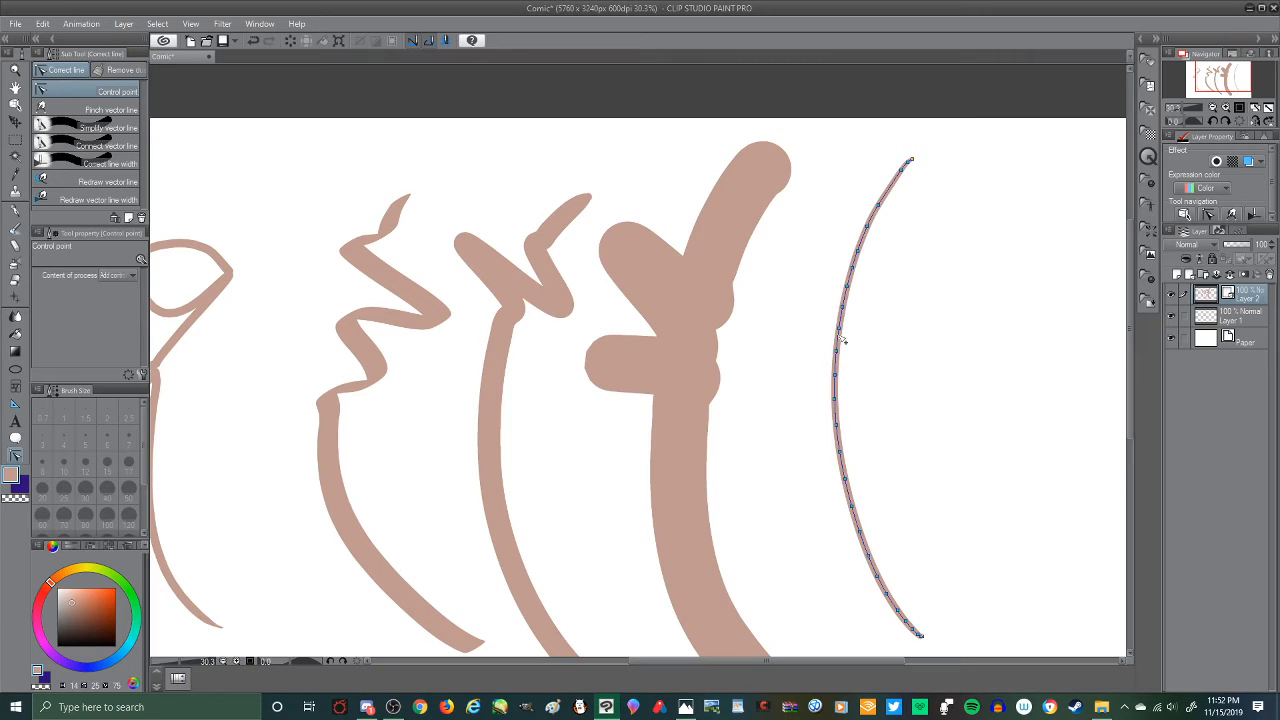
Step: Pull control points to bend the rightmost thin stroke into a leftward bulge and the second stroke's stem into a rightward spike
{"action": "left_click_drag", "start_coordinate": [836, 336], "coordinate": [775, 333]}
{"action": "left_click_drag", "start_coordinate": [846, 311], "coordinate": [797, 260]}
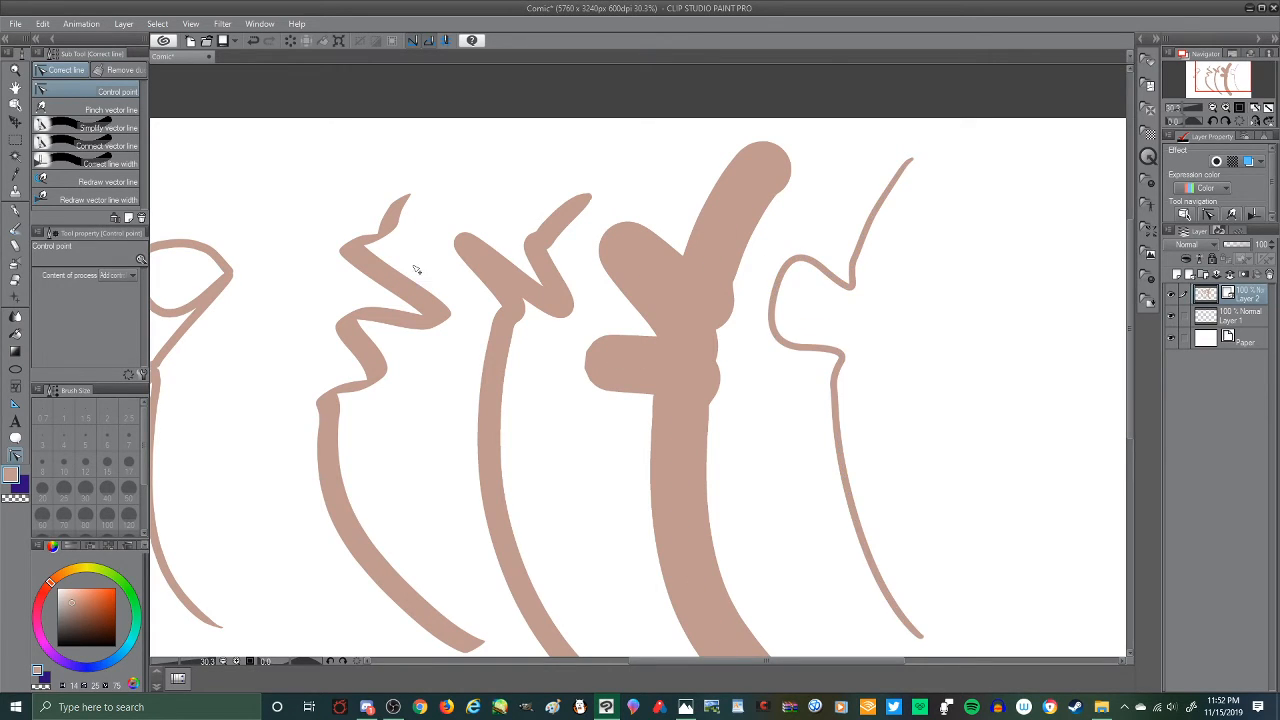
{"action": "left_click_drag", "start_coordinate": [329, 462], "coordinate": [432, 466]}
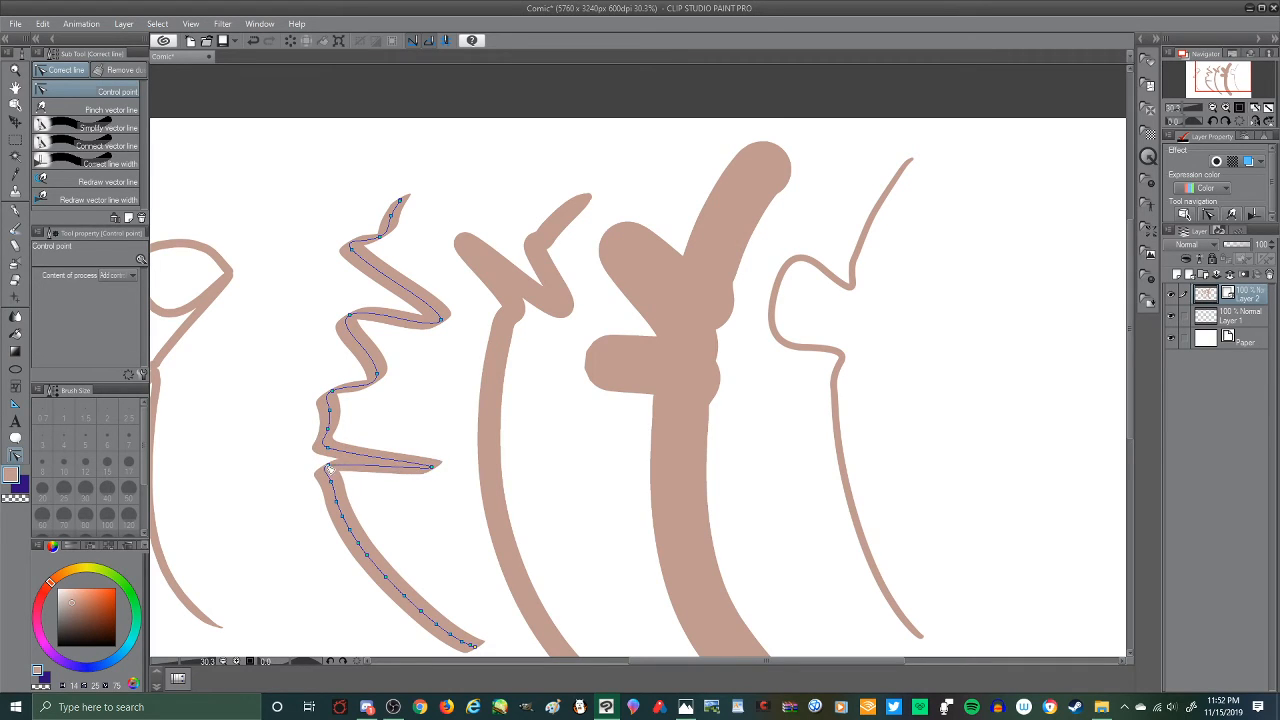
{"action": "left_click_drag", "start_coordinate": [329, 466], "coordinate": [364, 485]}
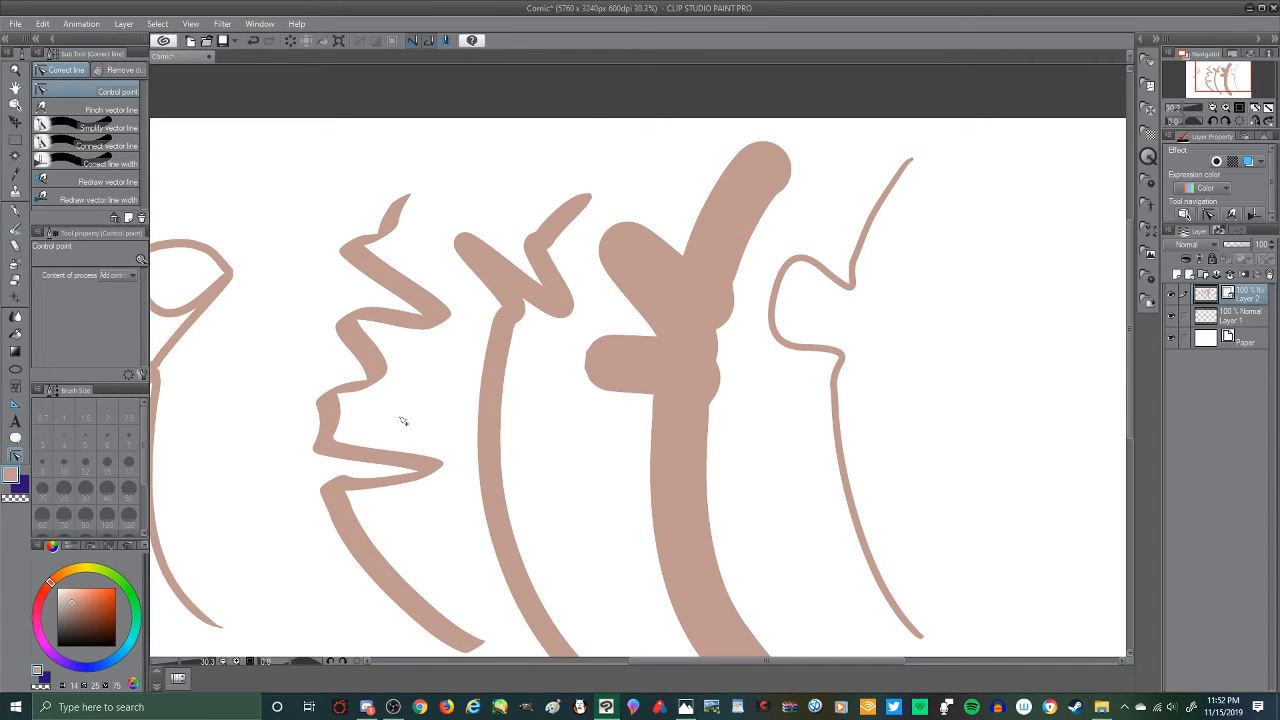
Step: Pull the lower end points of the first, second, third and fifth strokes and the third stroke's upper end into long straight extensions
{"action": "scroll", "coordinate": [395, 426], "scroll_direction": "down", "scroll_amount": 5}
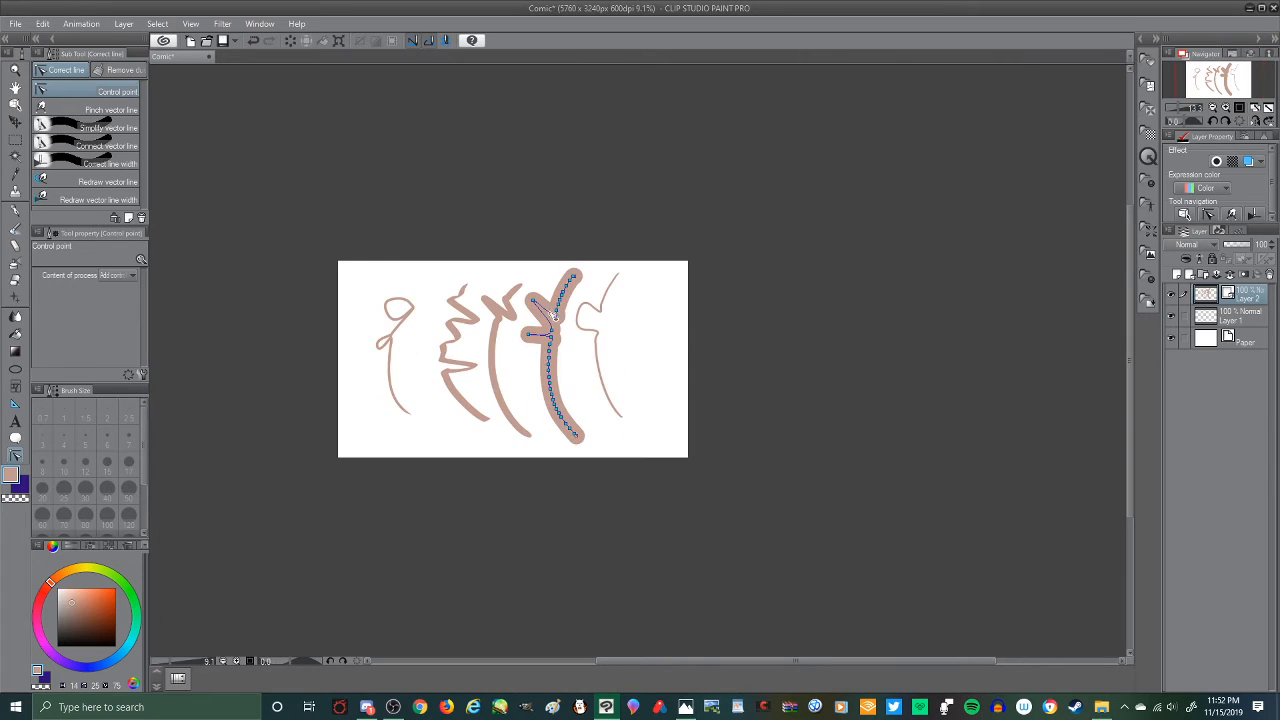
{"action": "scroll", "coordinate": [328, 331], "scroll_direction": "up", "scroll_amount": 1}
{"action": "scroll", "coordinate": [555, 420], "scroll_direction": "up", "scroll_amount": 2}
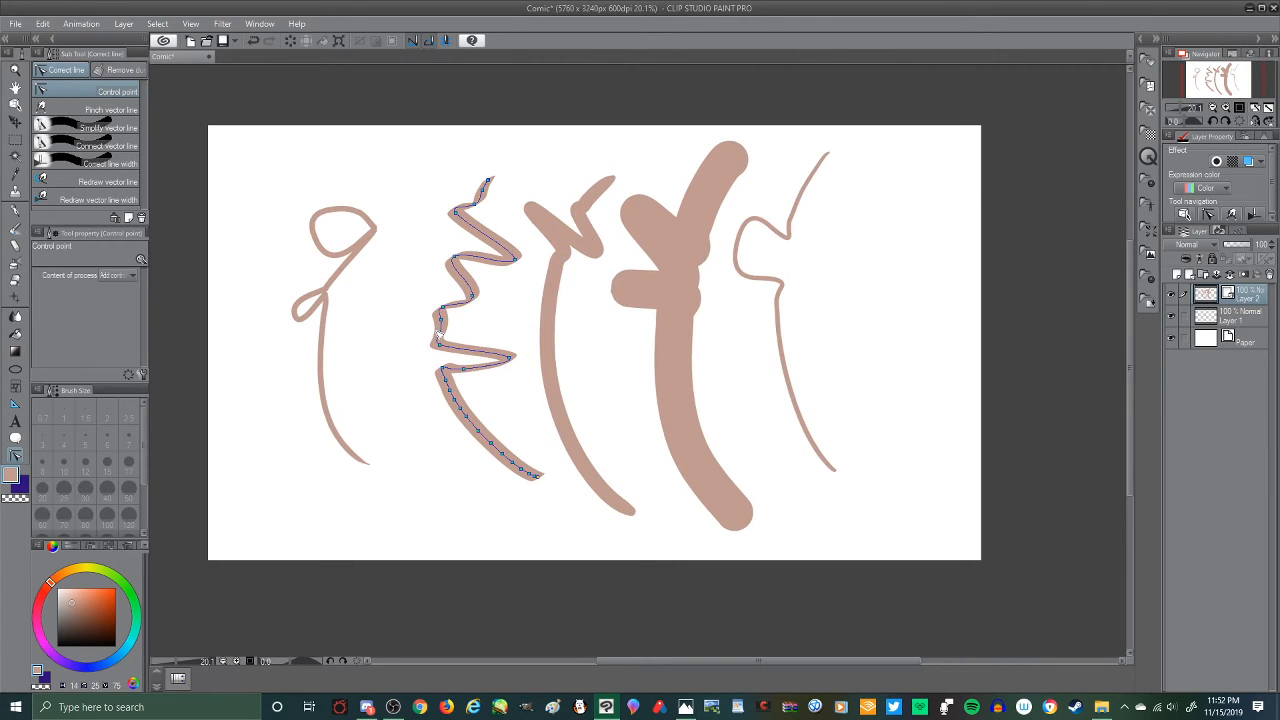
{"action": "scroll", "coordinate": [439, 333], "scroll_direction": "up", "scroll_amount": 1}
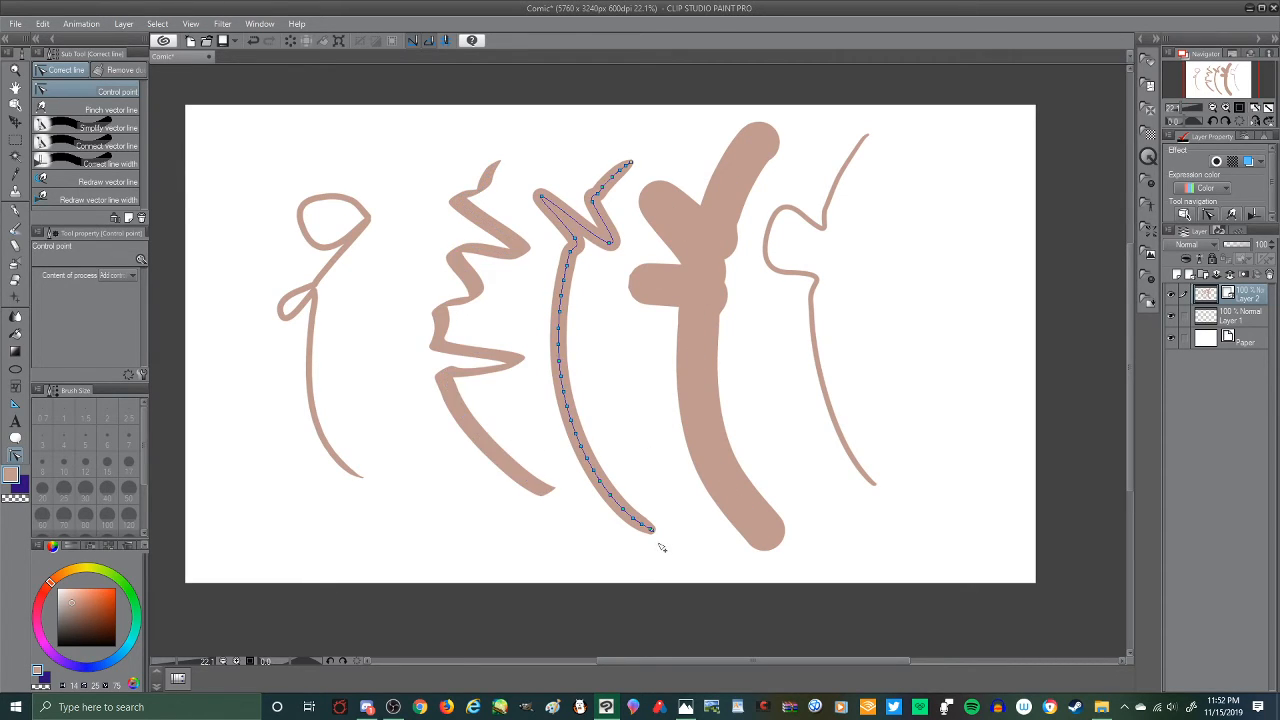
{"action": "mouse_move", "coordinate": [656, 533]}
{"action": "left_mouse_down"}
{"action": "mouse_move", "coordinate": [711, 560]}
{"action": "mouse_move", "coordinate": [812, 578]}
{"action": "mouse_move", "coordinate": [940, 541]}
{"action": "left_mouse_up"}
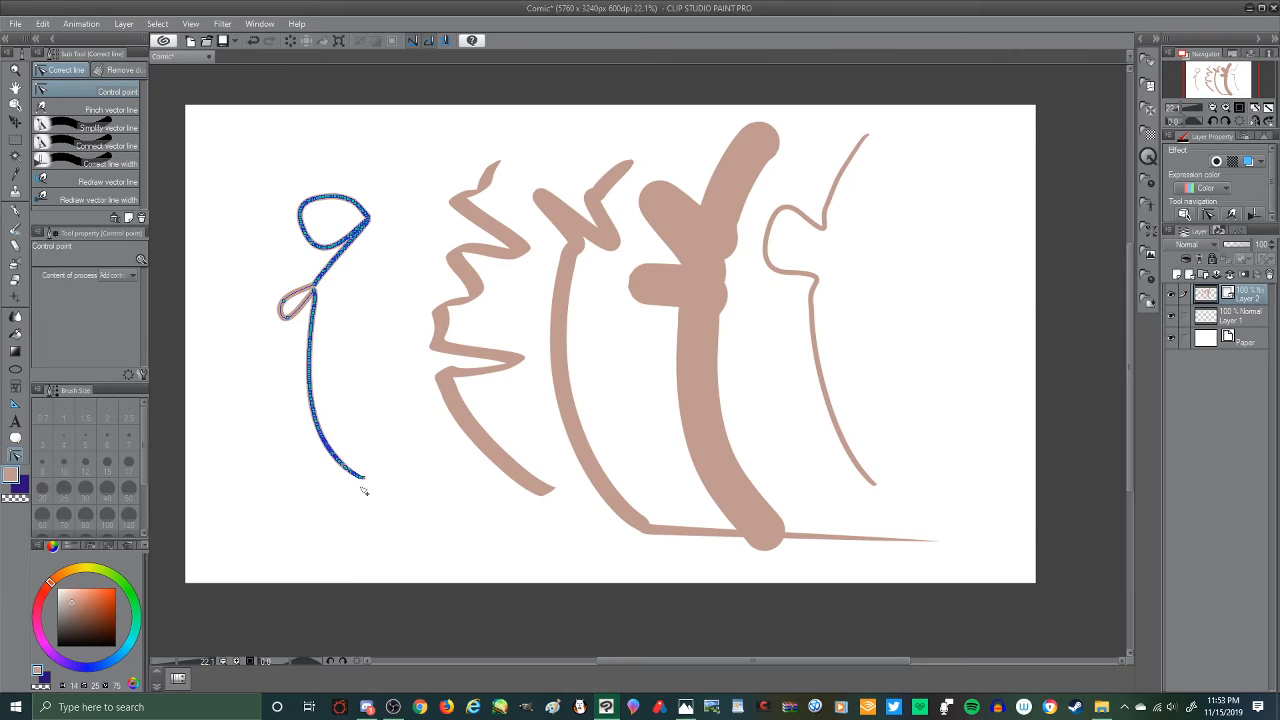
{"action": "left_click_drag", "start_coordinate": [368, 480], "coordinate": [504, 528]}
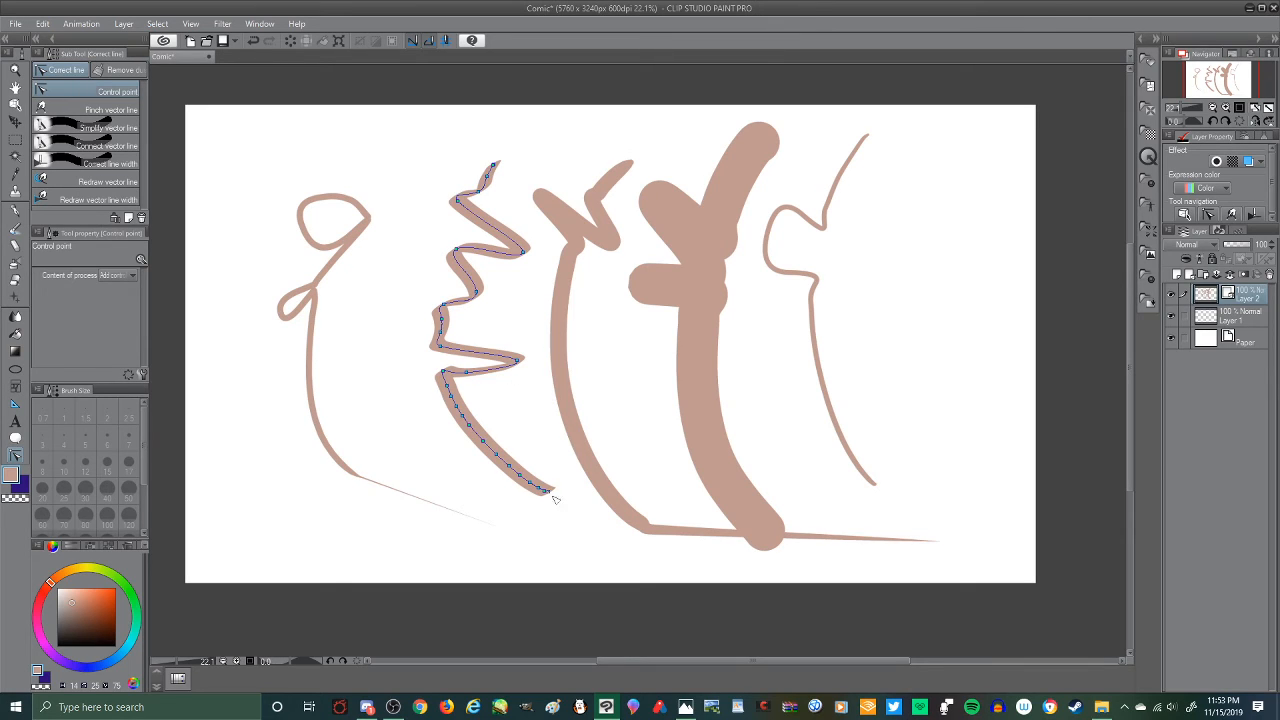
{"action": "mouse_move", "coordinate": [549, 491]}
{"action": "left_mouse_down"}
{"action": "mouse_move", "coordinate": [700, 572]}
{"action": "mouse_move", "coordinate": [903, 541]}
{"action": "mouse_move", "coordinate": [955, 481]}
{"action": "mouse_move", "coordinate": [812, 423]}
{"action": "mouse_move", "coordinate": [571, 418]}
{"action": "mouse_move", "coordinate": [515, 360]}
{"action": "mouse_move", "coordinate": [415, 197]}
{"action": "left_mouse_up"}
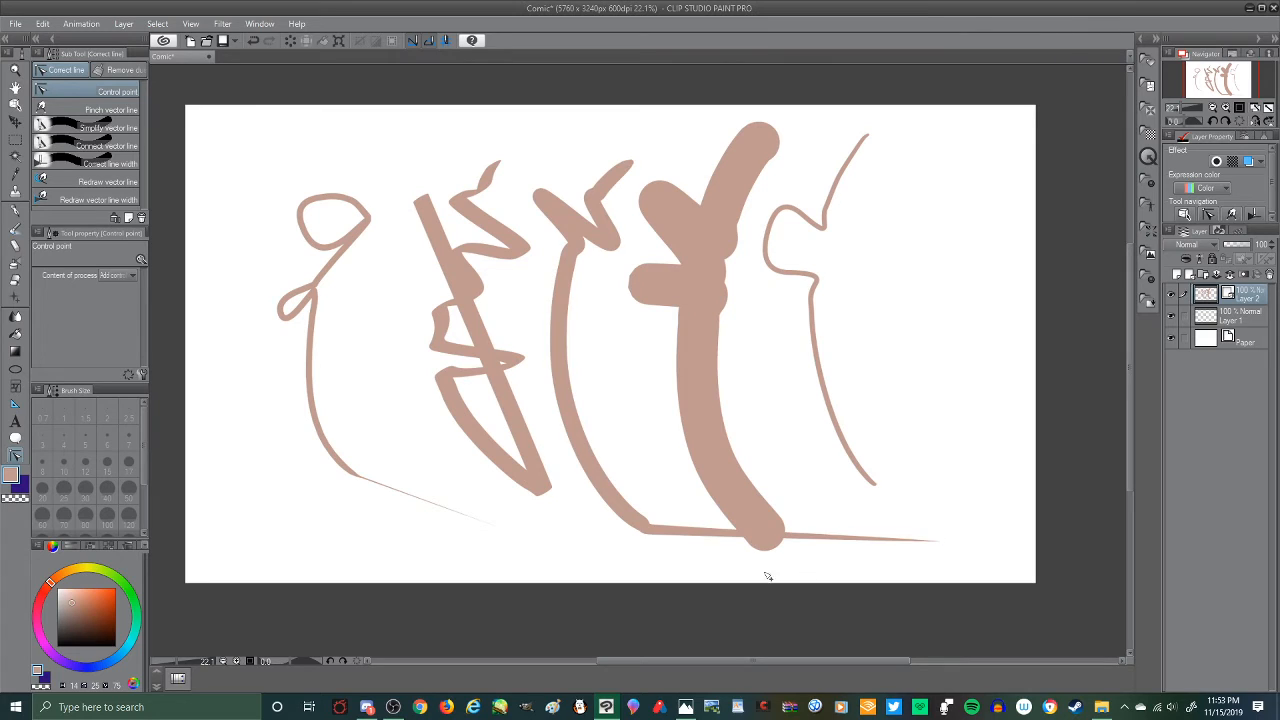
{"action": "left_click_drag", "start_coordinate": [878, 487], "coordinate": [970, 516]}
{"action": "left_click_drag", "start_coordinate": [632, 164], "coordinate": [988, 156]}
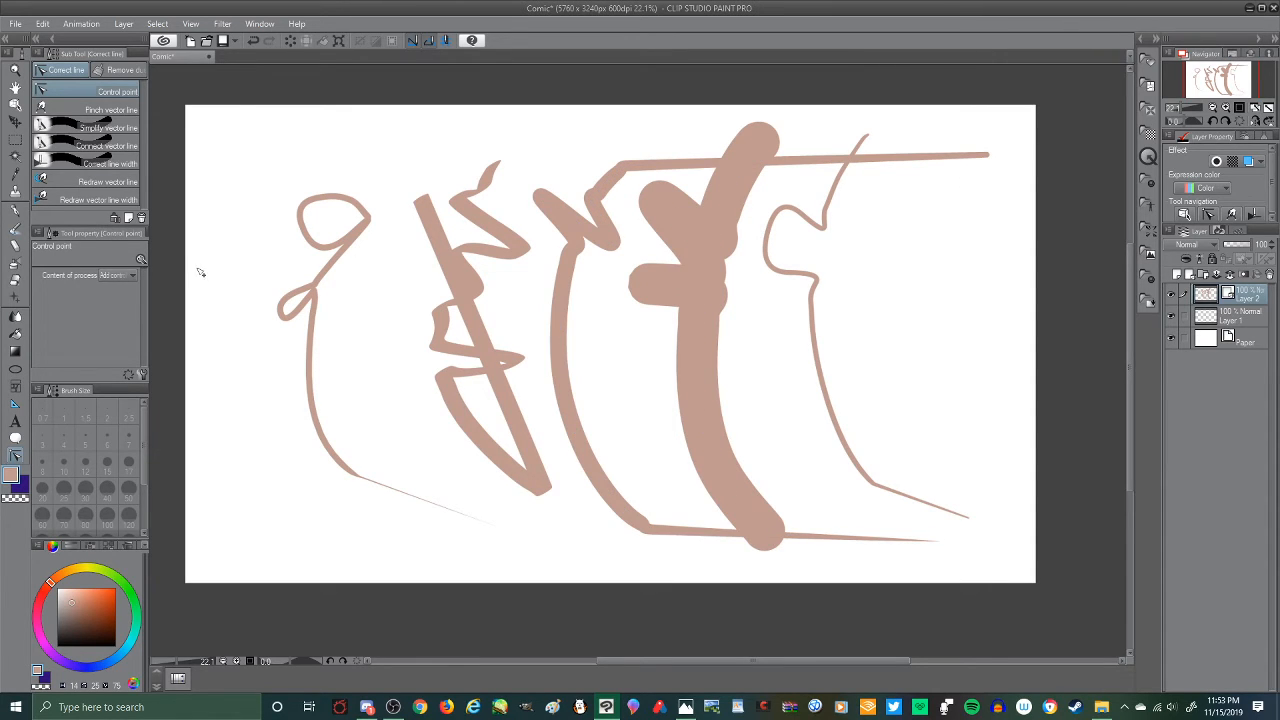
Step: Open the sally illustration
{"action": "left_click", "coordinate": [15, 23]}
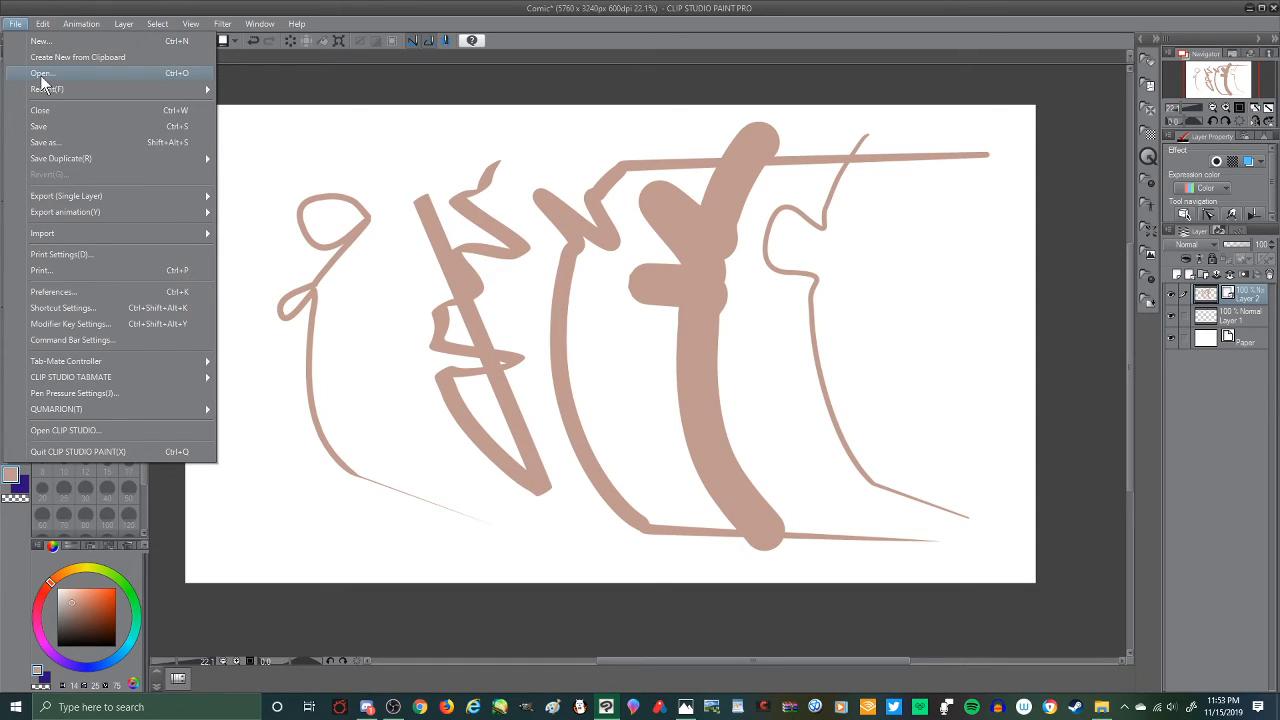
{"action": "mouse_move", "coordinate": [51, 95]}
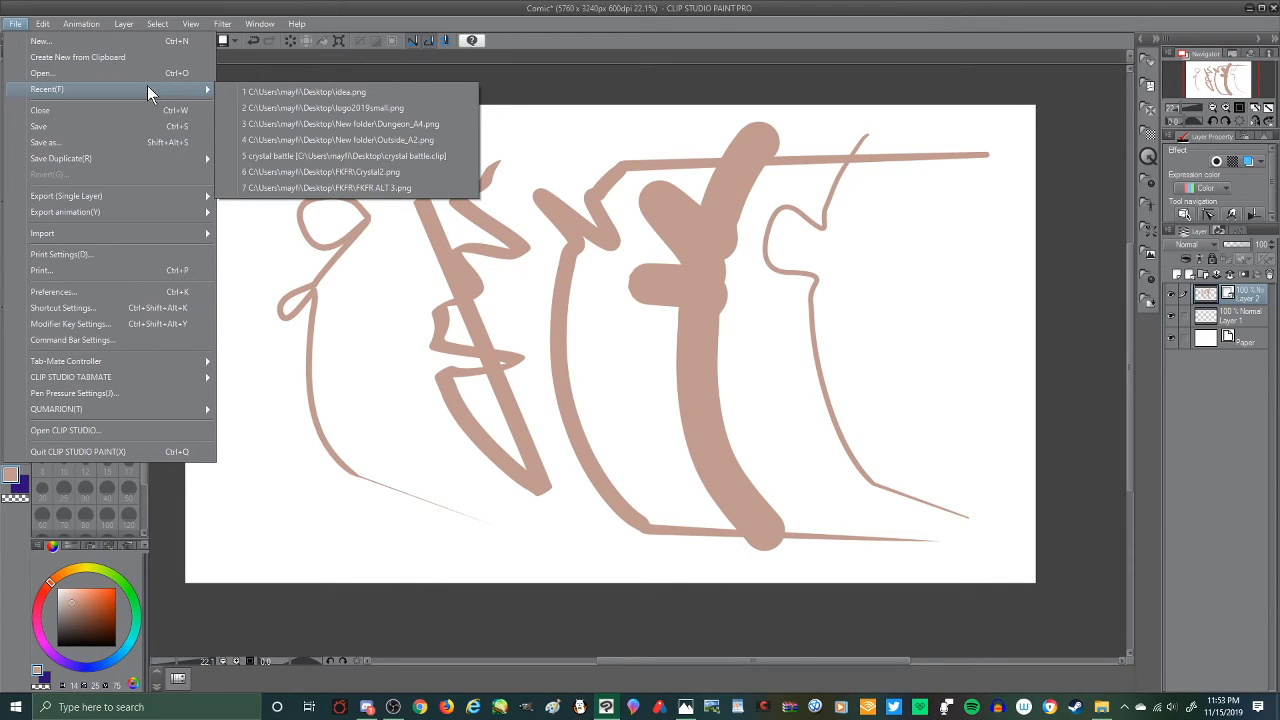
{"action": "left_click", "coordinate": [118, 72]}
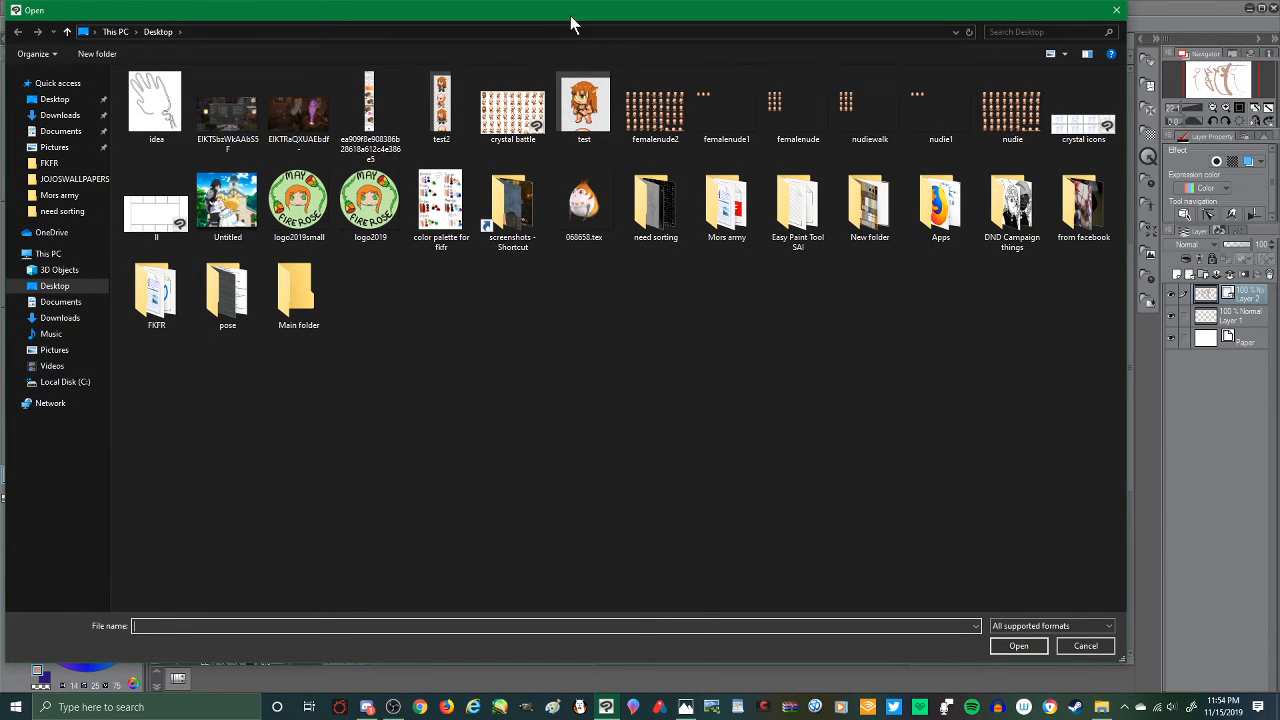
{"action": "key", "text": "Escape"}
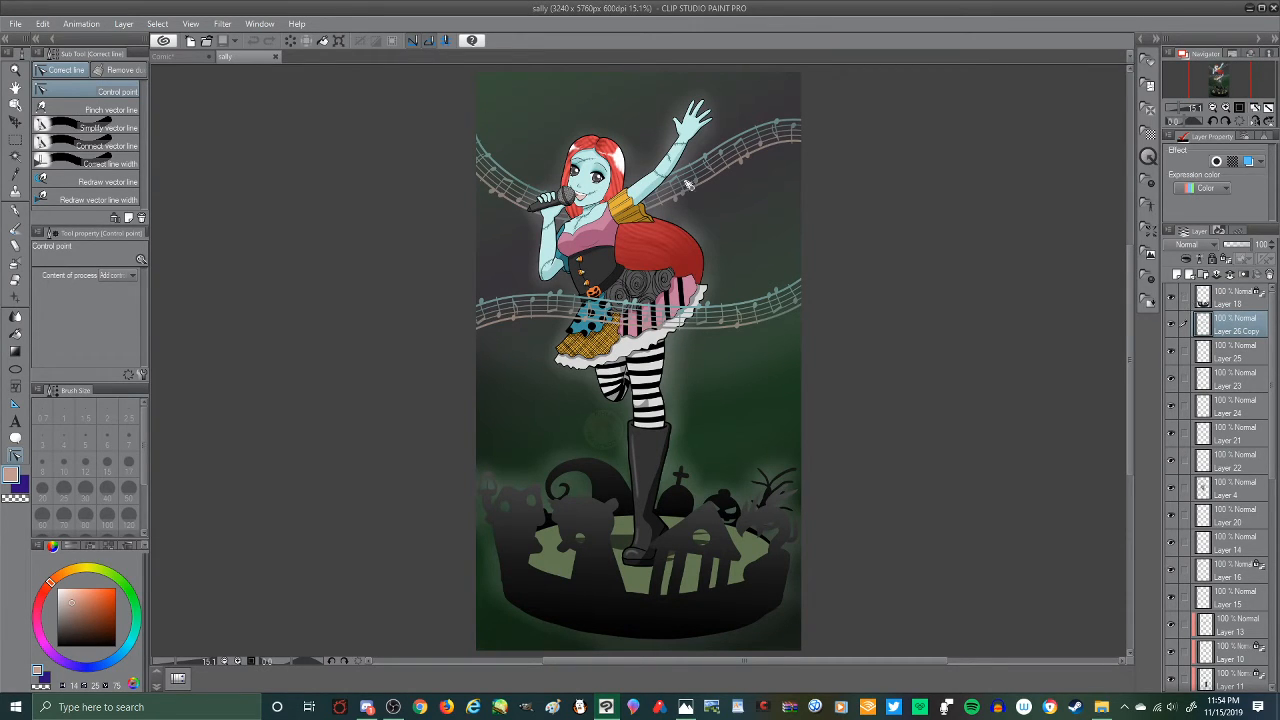
Step: Examine the singer's line art up close, especially the microphone, face and bent arm
{"action": "scroll", "coordinate": [533, 178], "scroll_direction": "up", "scroll_amount": 5}
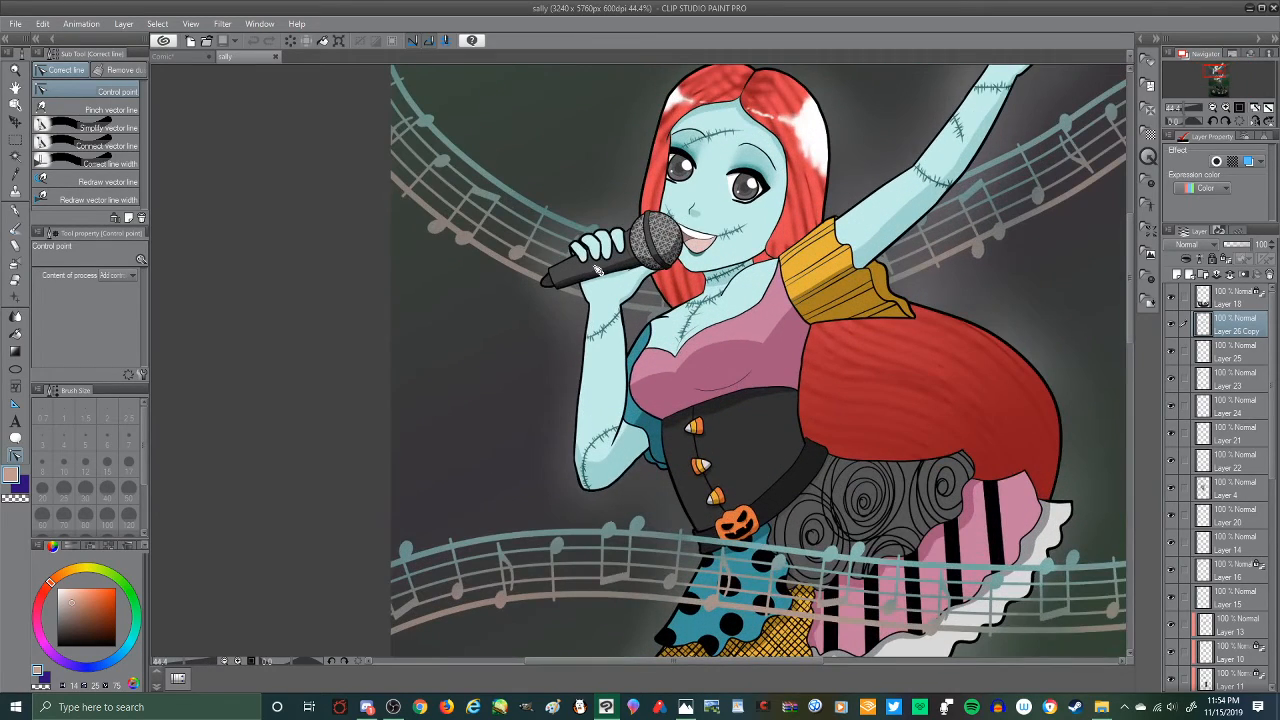
{"action": "scroll", "coordinate": [588, 240], "scroll_direction": "down", "scroll_amount": 1}
{"action": "scroll", "coordinate": [588, 240], "scroll_direction": "down", "scroll_amount": 2}
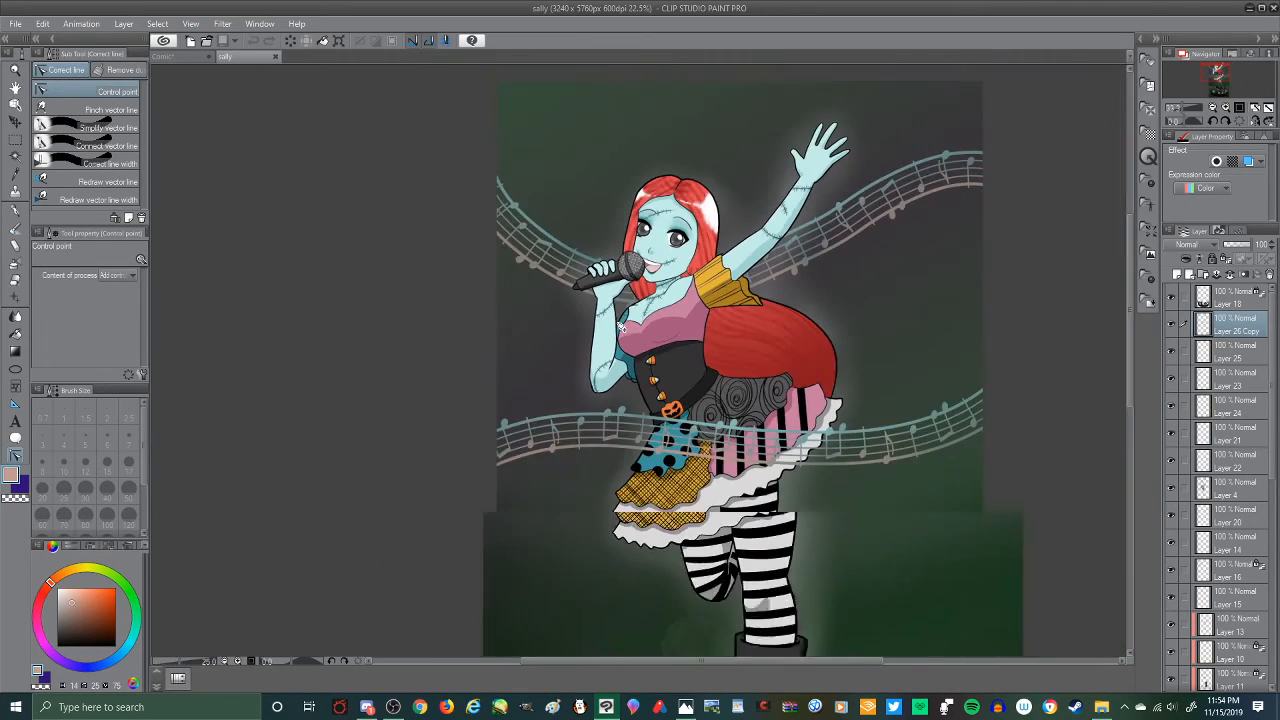
{"action": "scroll", "coordinate": [580, 290], "scroll_direction": "up", "scroll_amount": 3}
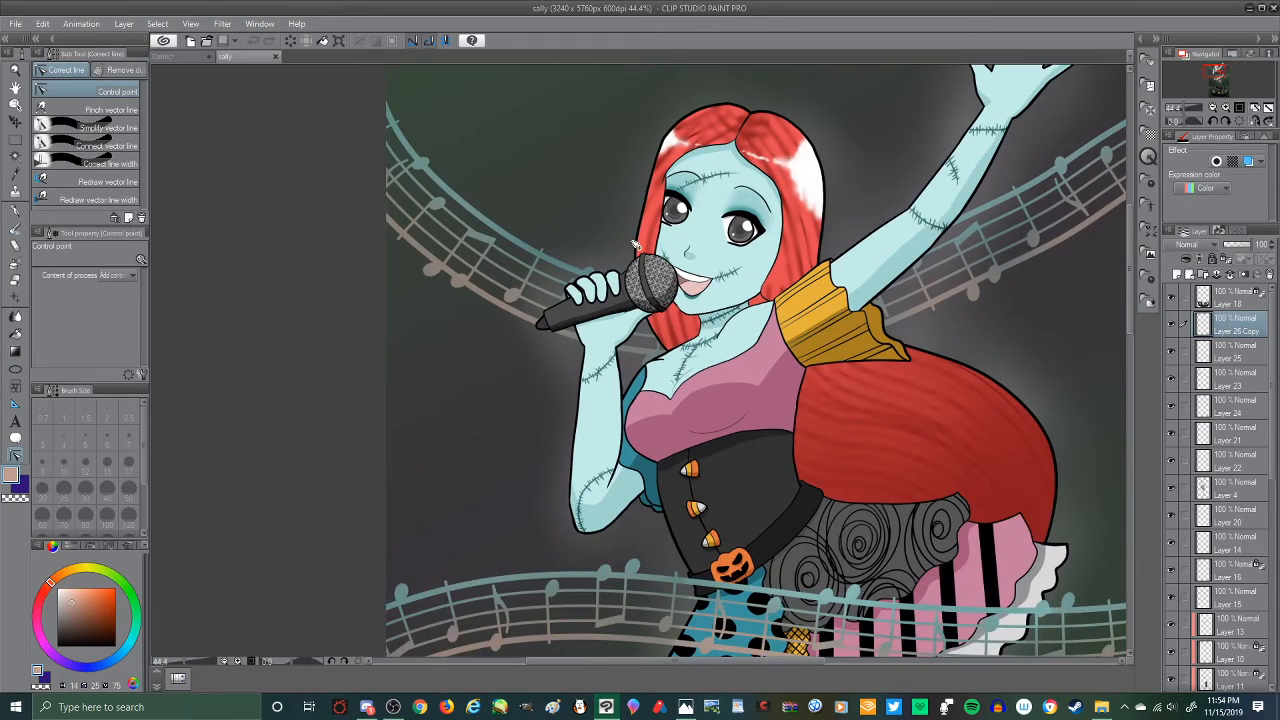
{"action": "scroll", "coordinate": [634, 244], "scroll_direction": "up", "scroll_amount": 2}
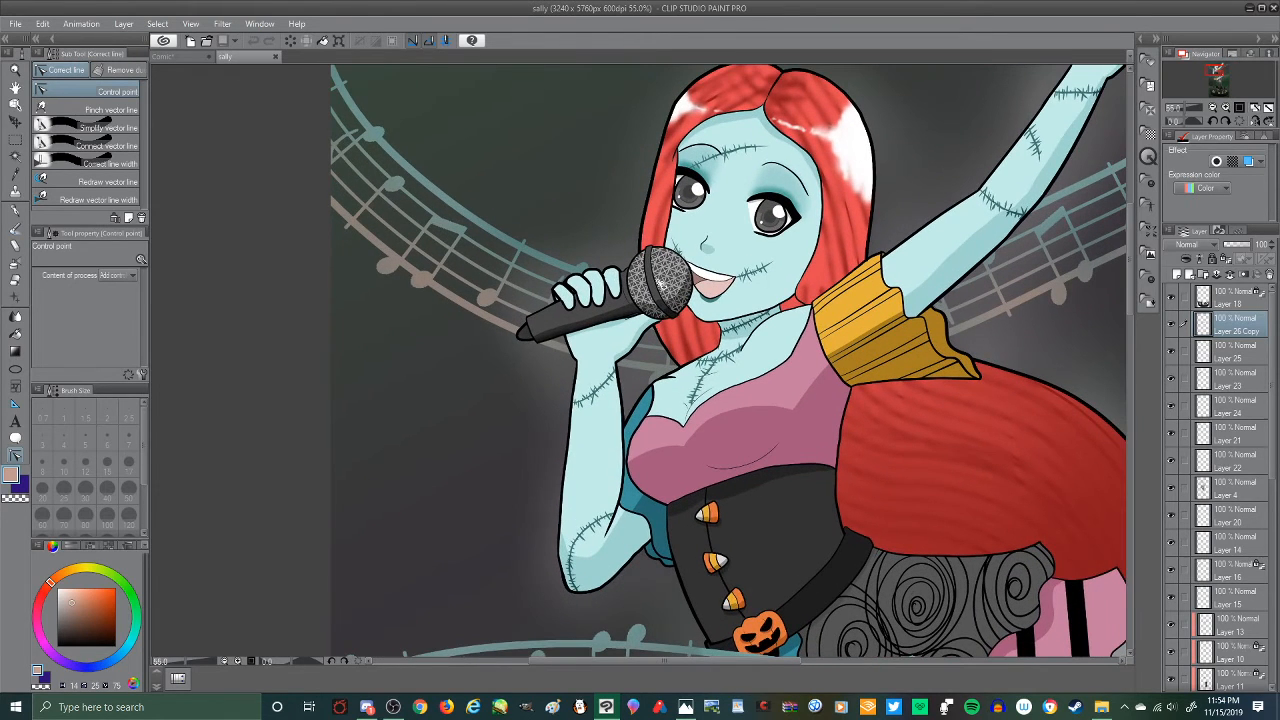
{"action": "scroll", "coordinate": [600, 327], "scroll_direction": "down", "scroll_amount": 4}
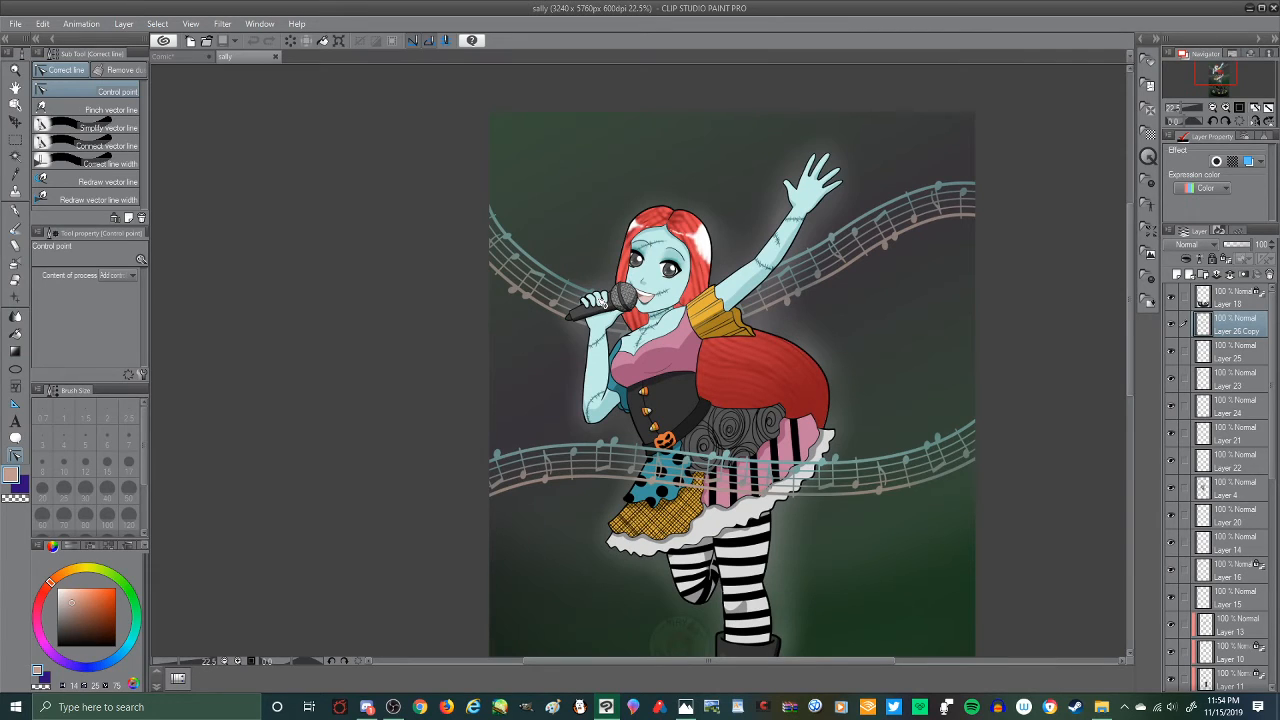
{"action": "scroll", "coordinate": [607, 458], "scroll_direction": "up", "scroll_amount": 4}
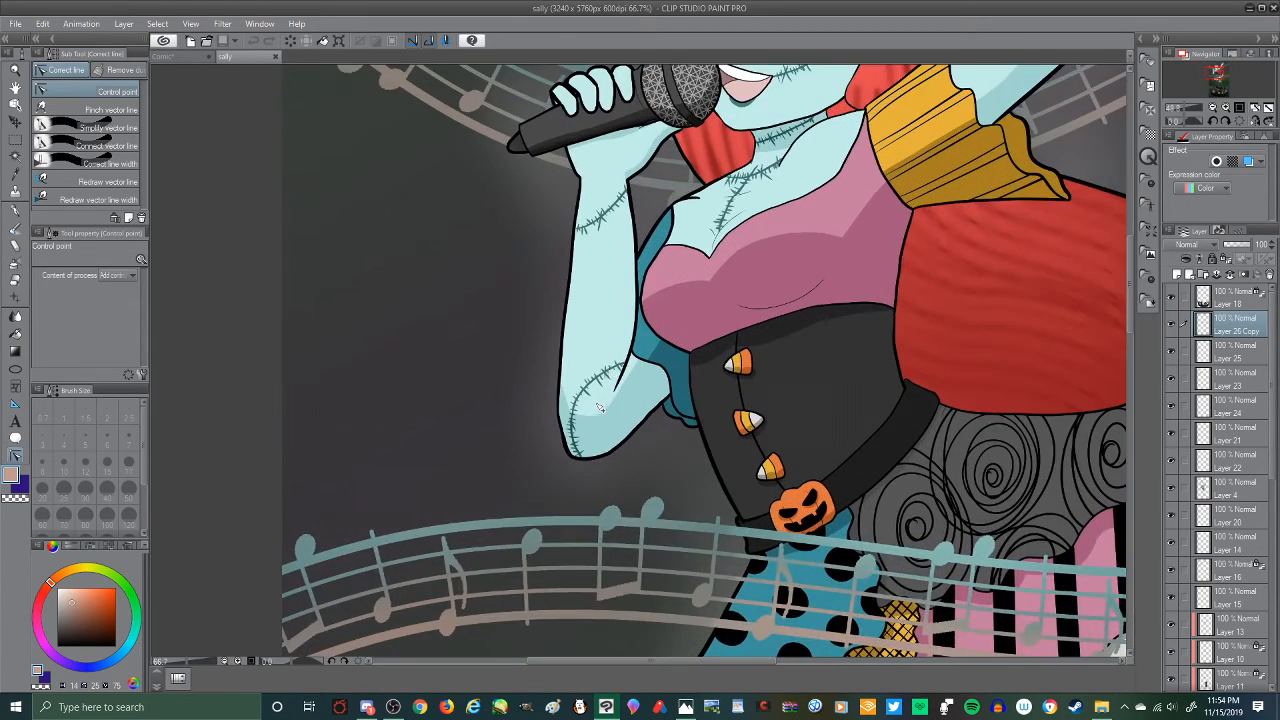
{"action": "scroll", "coordinate": [604, 370], "scroll_direction": "down", "scroll_amount": 2}
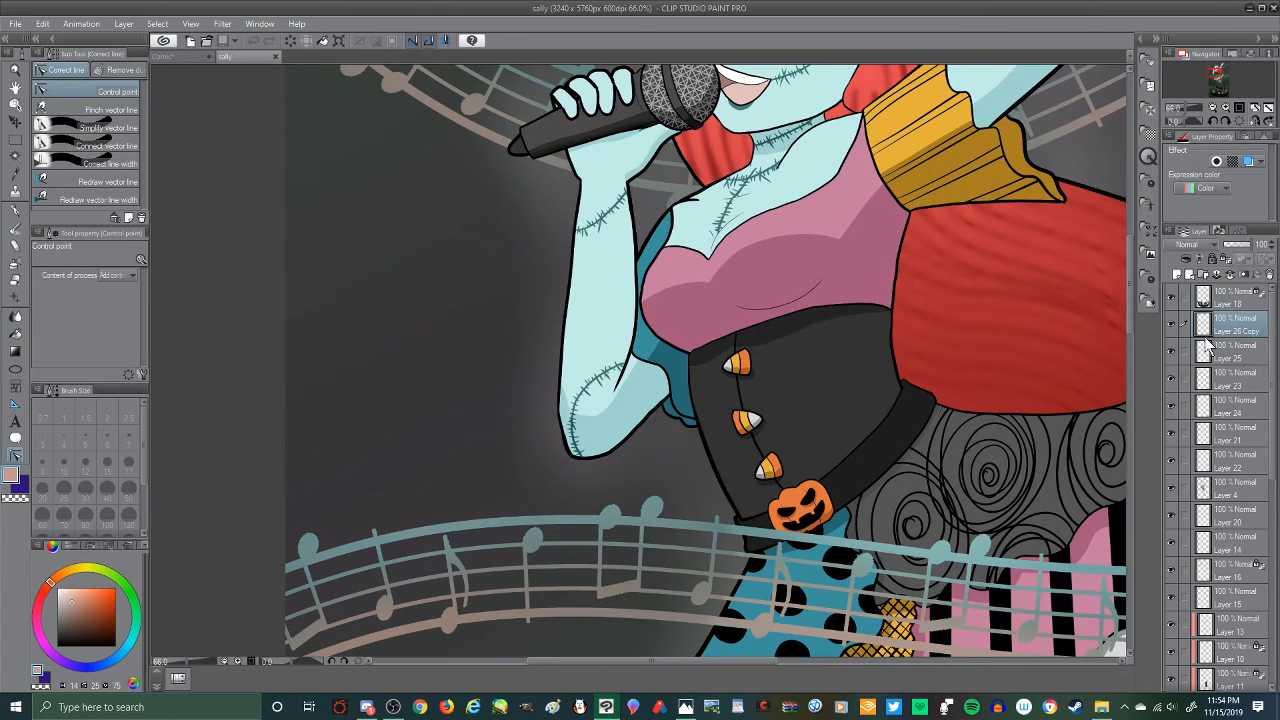
Step: Switch Layer 26 Copy and Layer 23 off and on, and inspect the music notes and the microphone
{"action": "left_click", "coordinate": [1172, 324]}
{"action": "left_click", "coordinate": [1172, 324]}
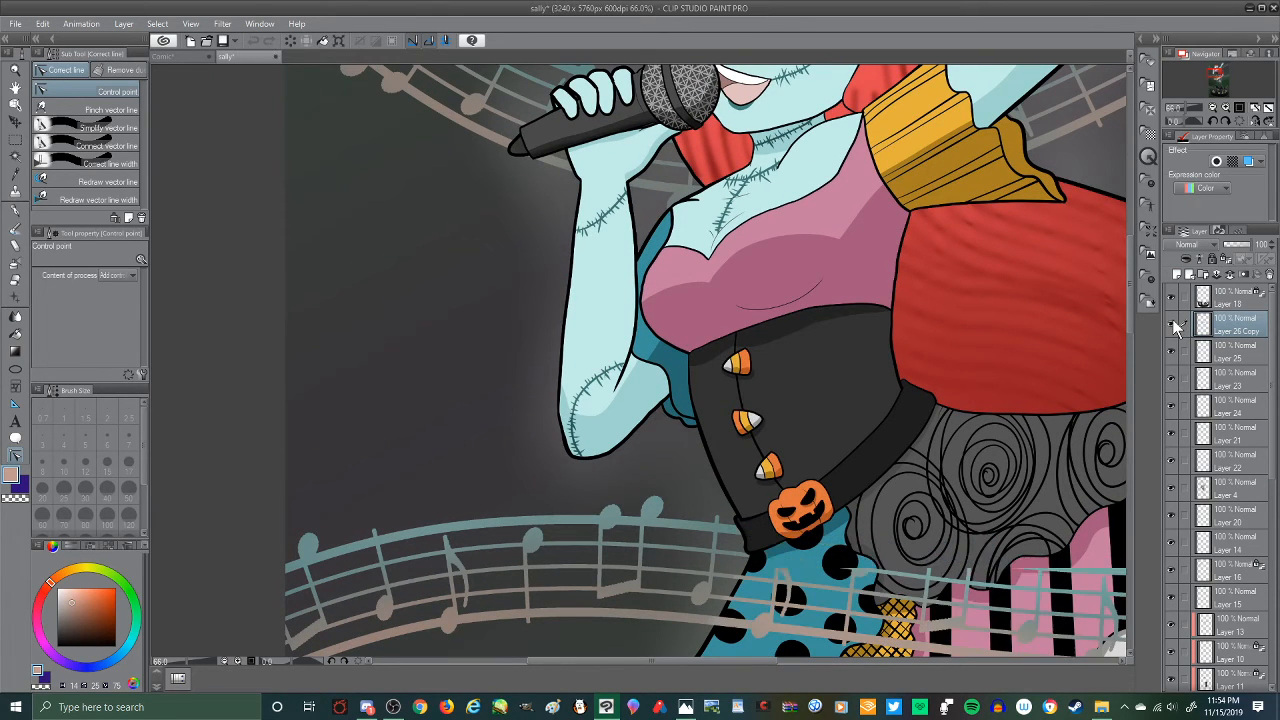
{"action": "left_click", "coordinate": [1172, 376]}
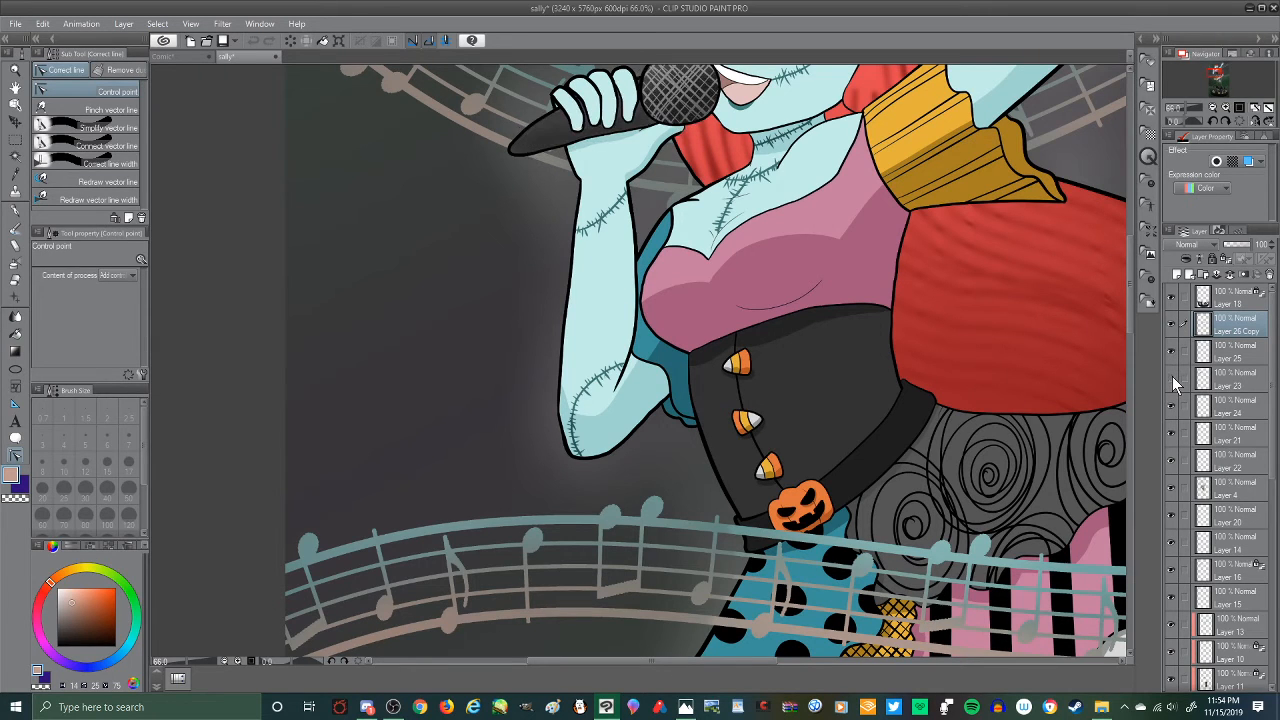
{"action": "scroll", "coordinate": [663, 146], "scroll_direction": "down", "scroll_amount": 2}
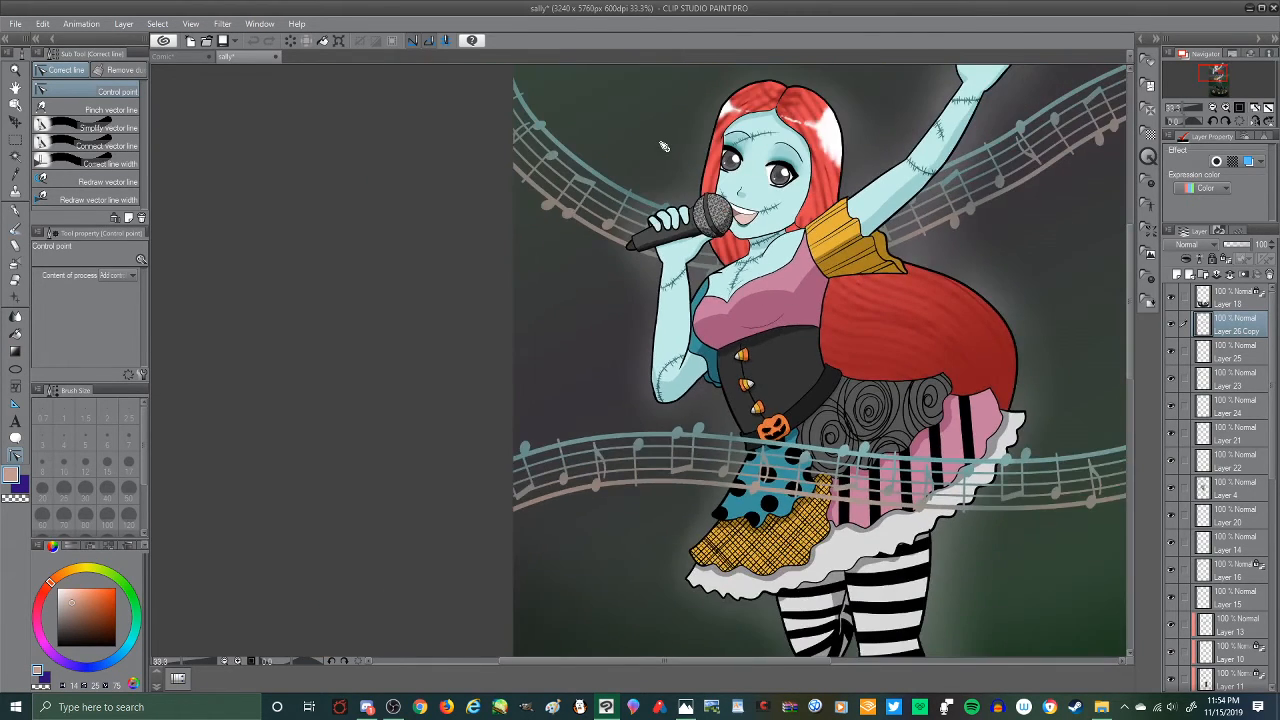
{"action": "scroll", "coordinate": [663, 146], "scroll_direction": "up", "scroll_amount": 3}
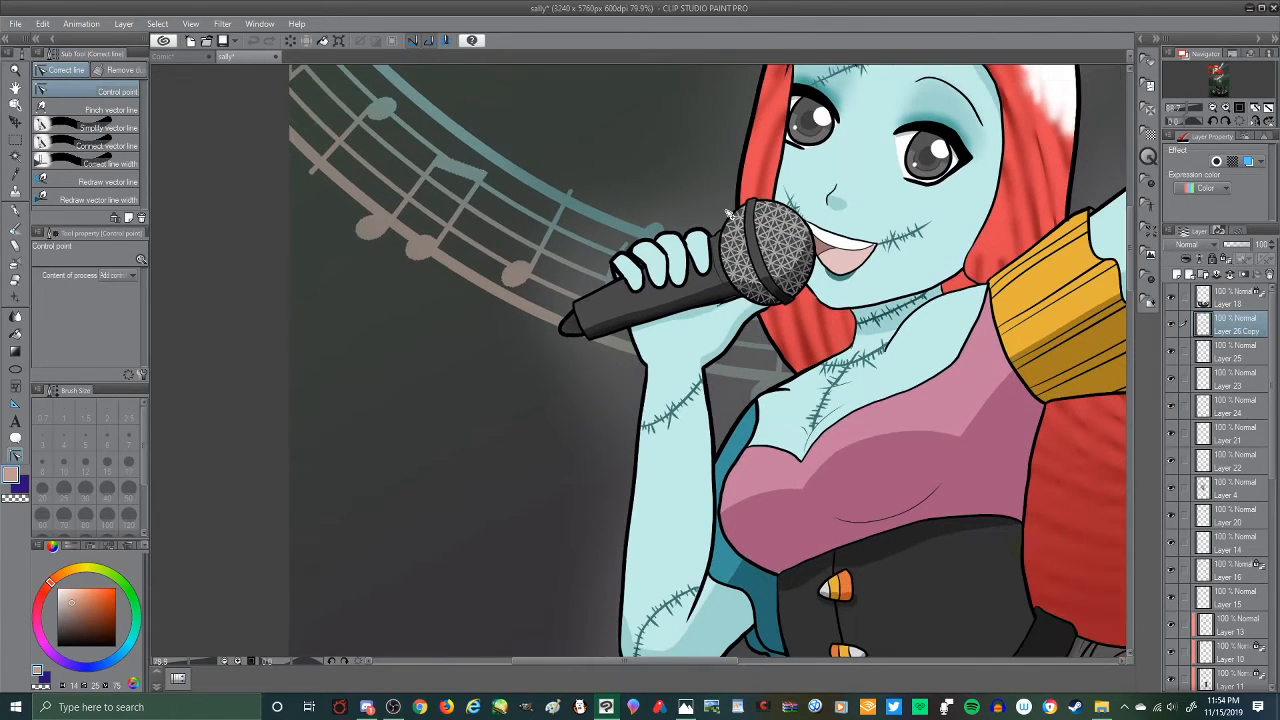
Step: Hide and show Layer 23 repeatedly to compare the microphone with and without that layer
{"action": "left_click", "coordinate": [1172, 379]}
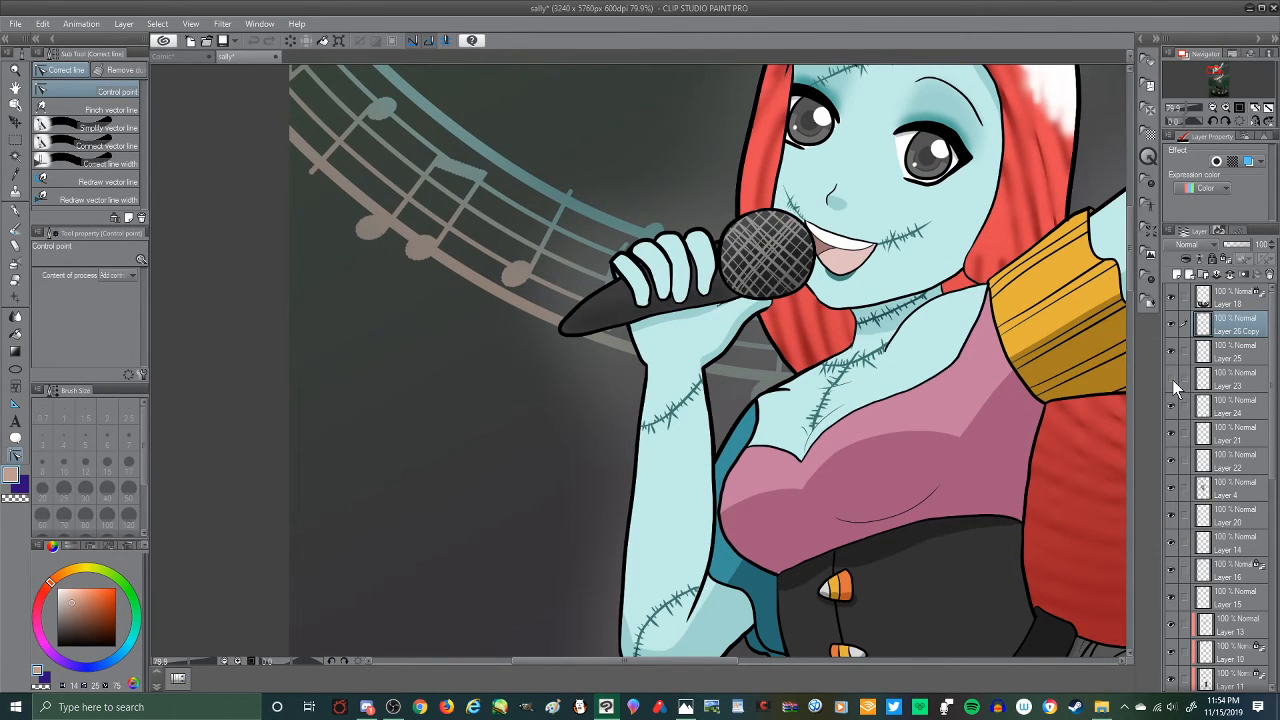
{"action": "left_click", "coordinate": [1172, 379]}
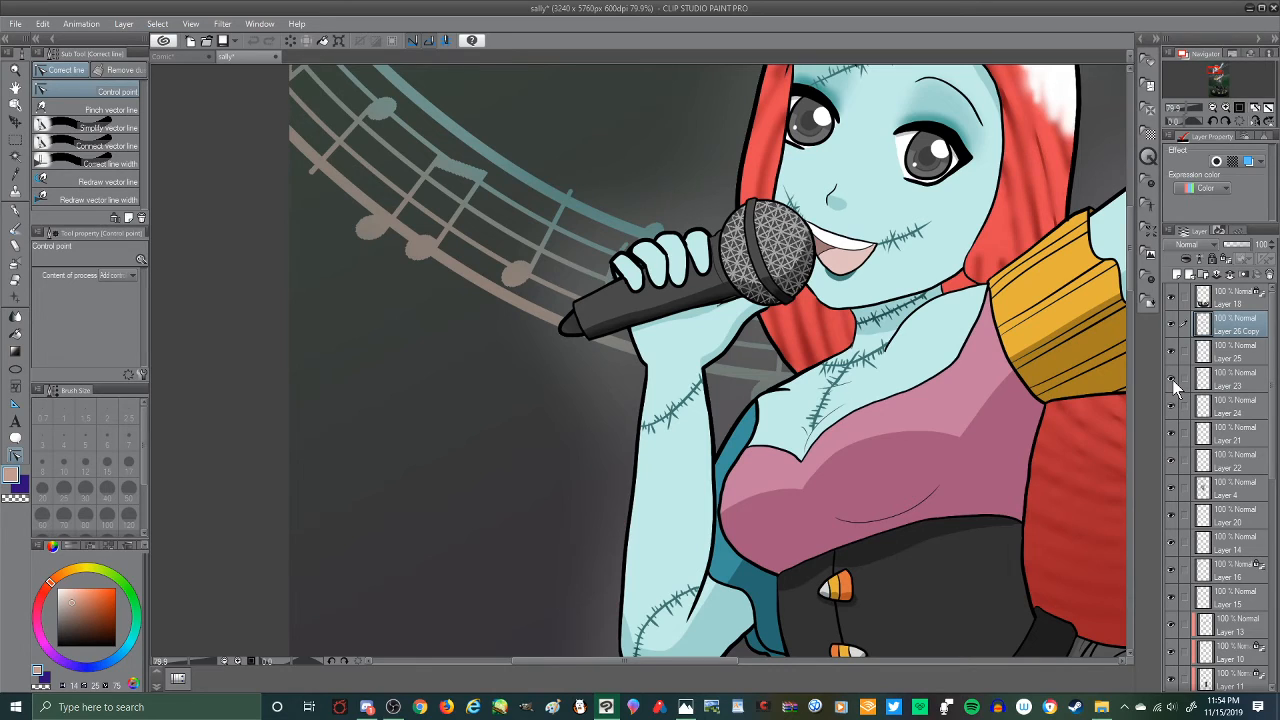
{"action": "left_click", "coordinate": [1172, 379]}
{"action": "left_click", "coordinate": [1172, 379]}
{"action": "left_click", "coordinate": [1171, 378]}
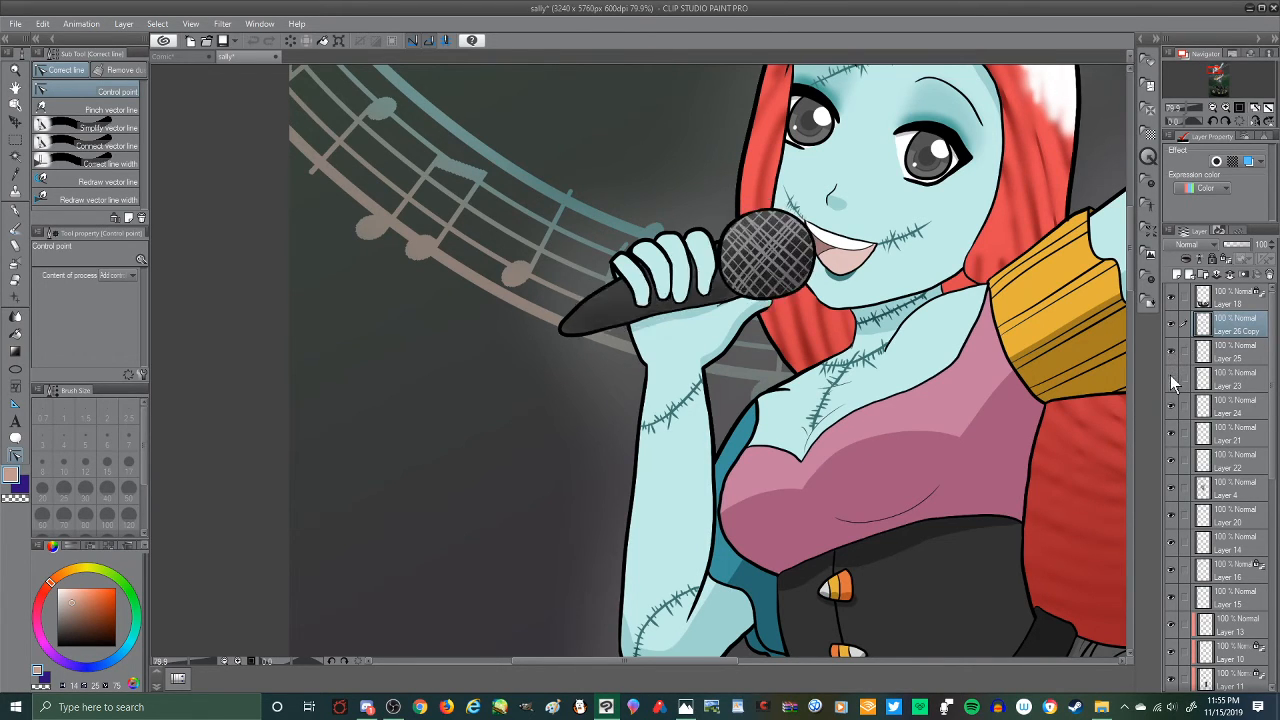
{"action": "left_click", "coordinate": [1171, 378]}
Step: Alternate between hiding and showing Layer 24 and Layer 23 to compare the skin stitches and the microphone
{"action": "left_click", "coordinate": [1171, 405]}
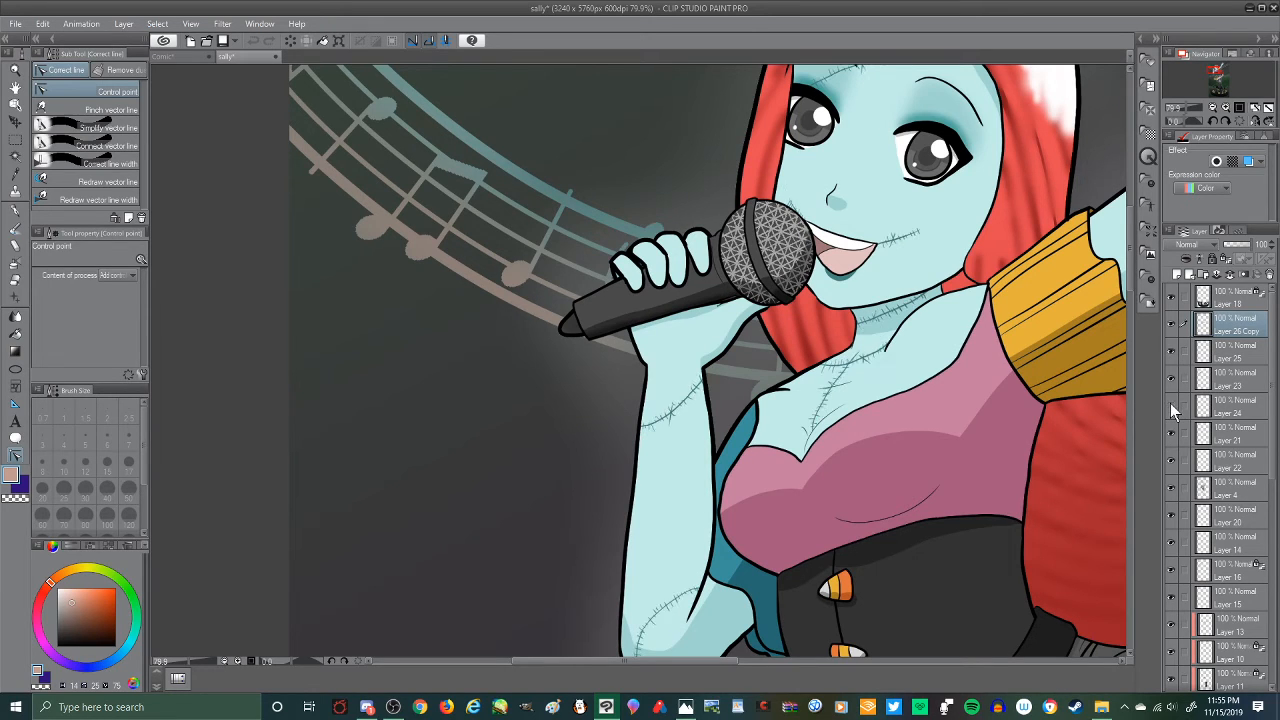
{"action": "left_click", "coordinate": [1171, 405]}
{"action": "left_click", "coordinate": [1171, 380]}
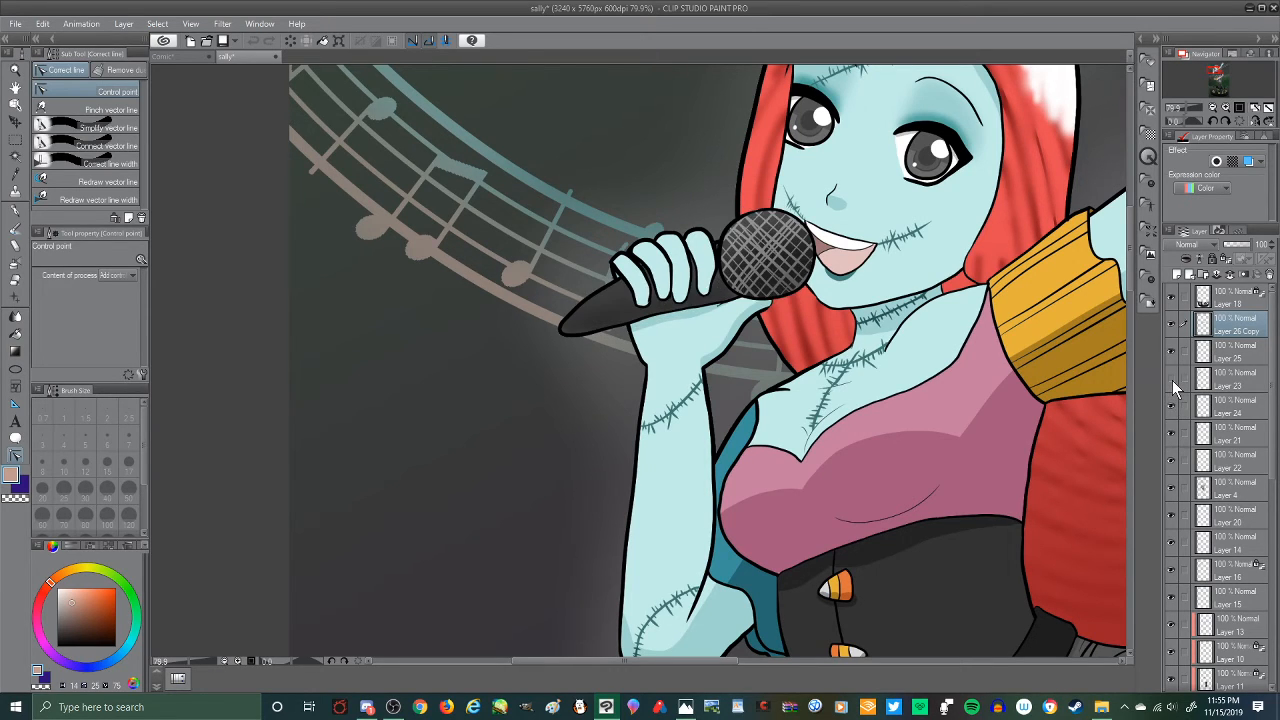
{"action": "left_click", "coordinate": [1171, 380]}
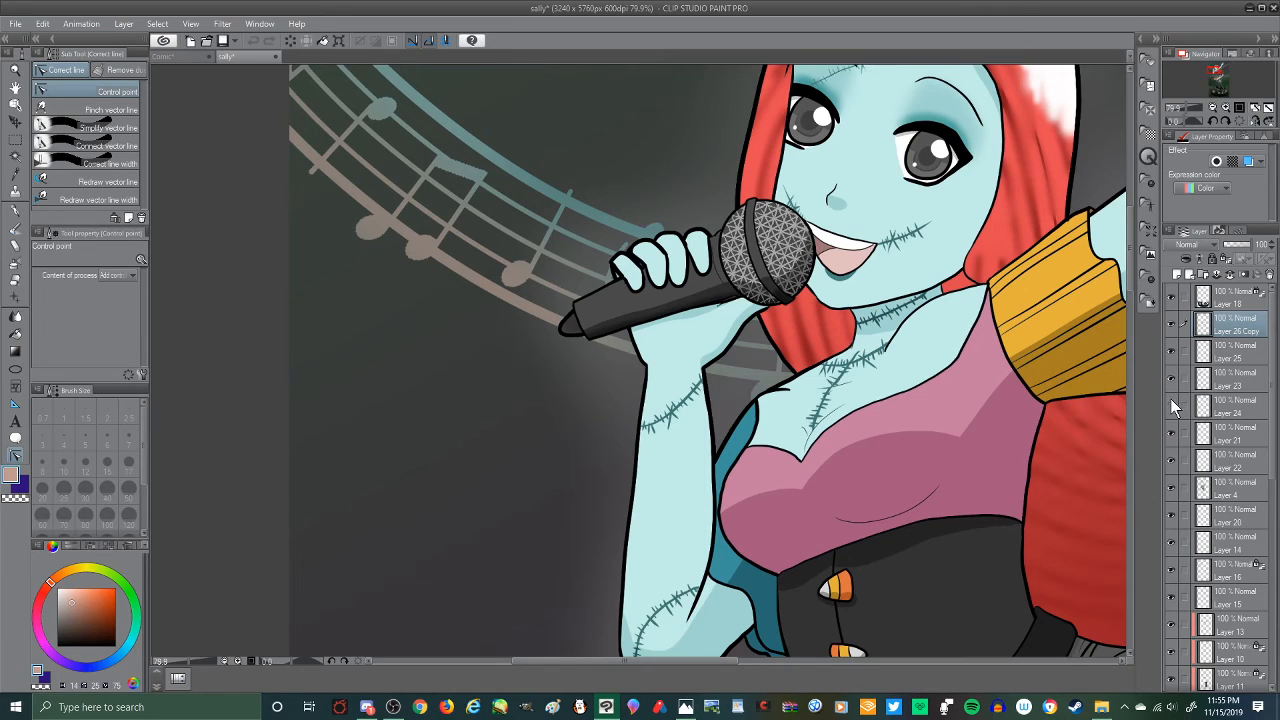
{"action": "left_click", "coordinate": [1171, 404]}
{"action": "left_click", "coordinate": [1171, 404]}
Step: Hide and show Layer 22 repeatedly while viewing the bent forearm up close
{"action": "scroll", "coordinate": [820, 405], "scroll_direction": "down", "scroll_amount": 4}
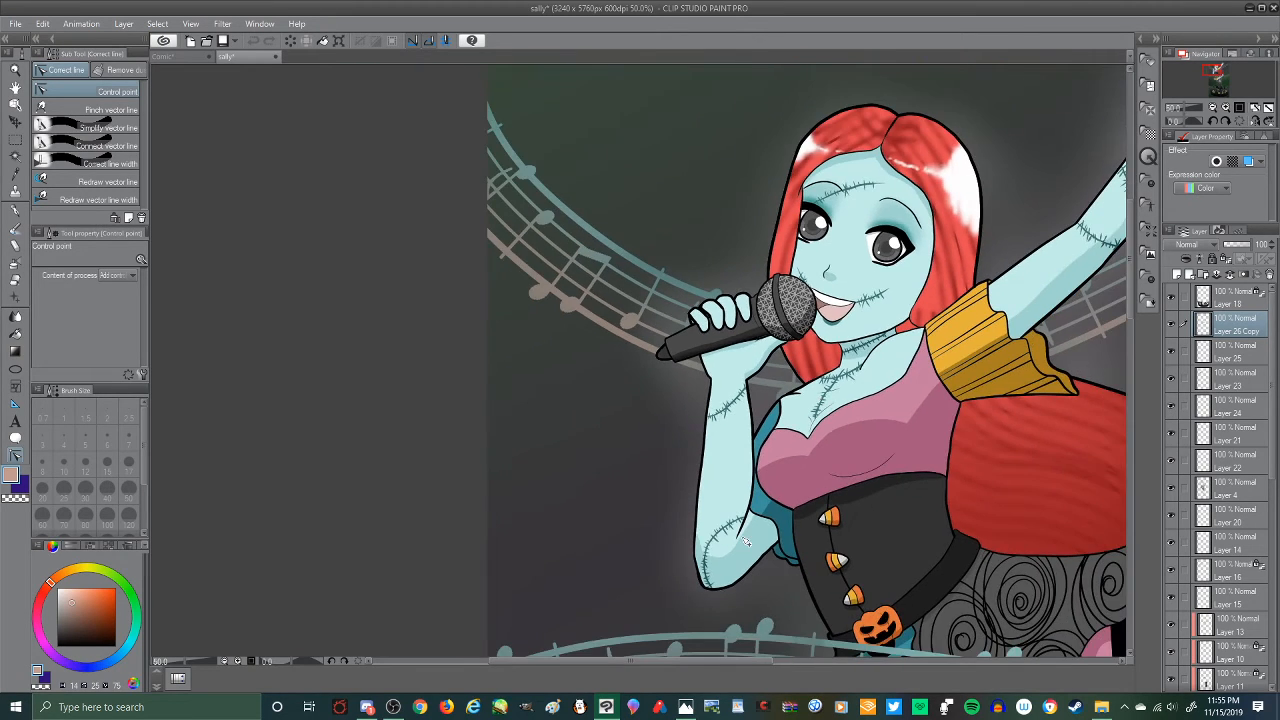
{"action": "scroll", "coordinate": [745, 541], "scroll_direction": "up", "scroll_amount": 5}
{"action": "scroll", "coordinate": [745, 541], "scroll_direction": "up", "scroll_amount": 2}
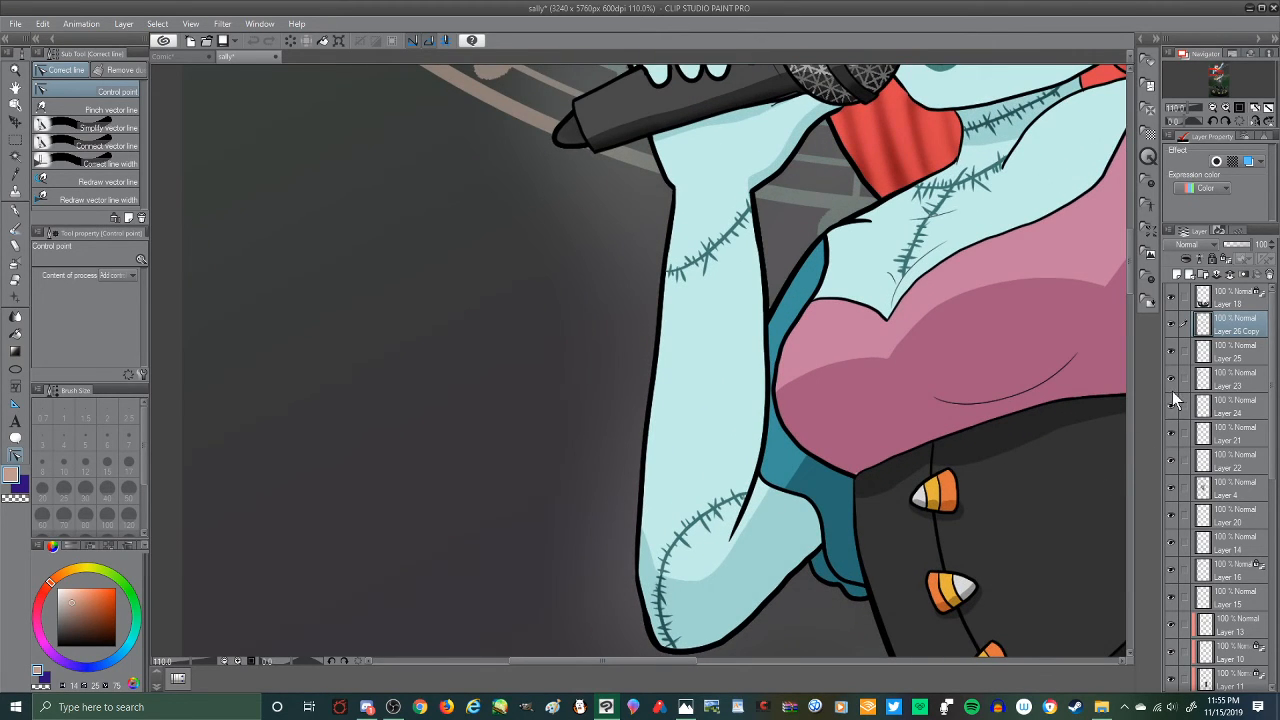
{"action": "left_click", "coordinate": [1173, 456]}
{"action": "left_click", "coordinate": [1173, 456]}
{"action": "left_click", "coordinate": [1173, 456]}
{"action": "left_click", "coordinate": [1173, 456]}
Step: Hide and show Layer 21 to check the forearm's outline, and make Layer 21 the active layer
{"action": "left_click", "coordinate": [1167, 427]}
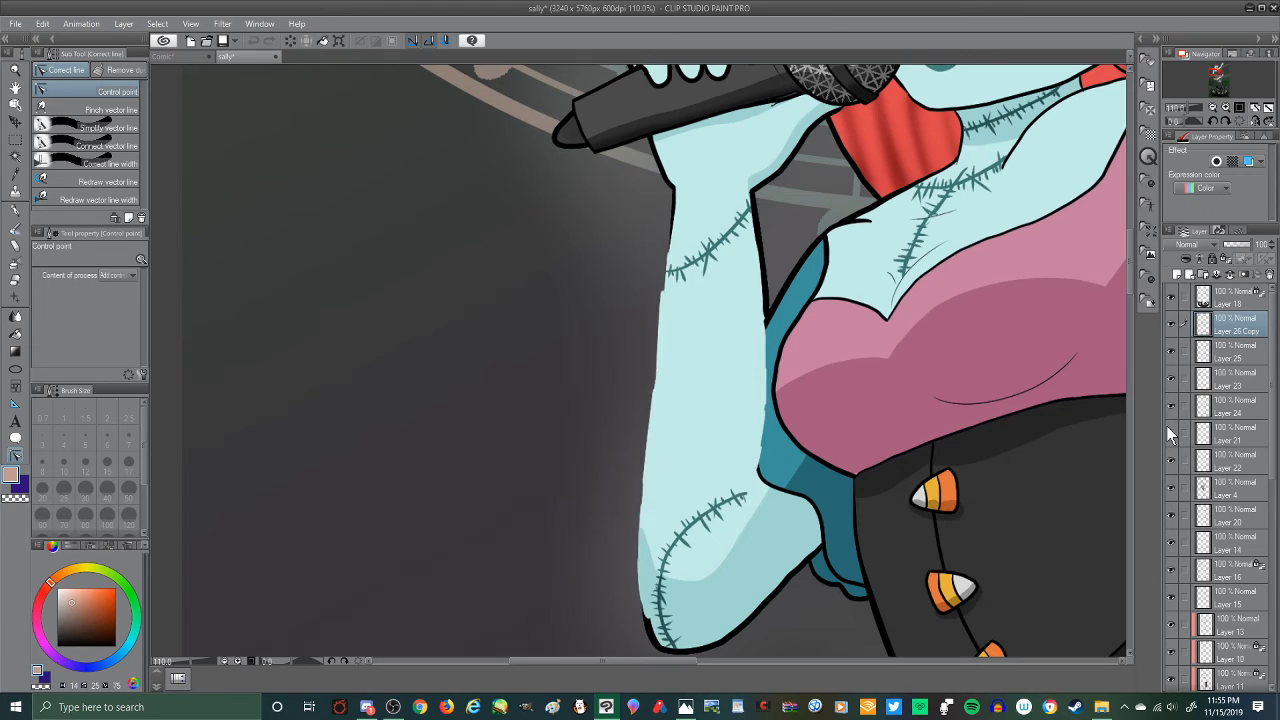
{"action": "left_click", "coordinate": [1170, 433]}
{"action": "left_click", "coordinate": [1220, 437]}
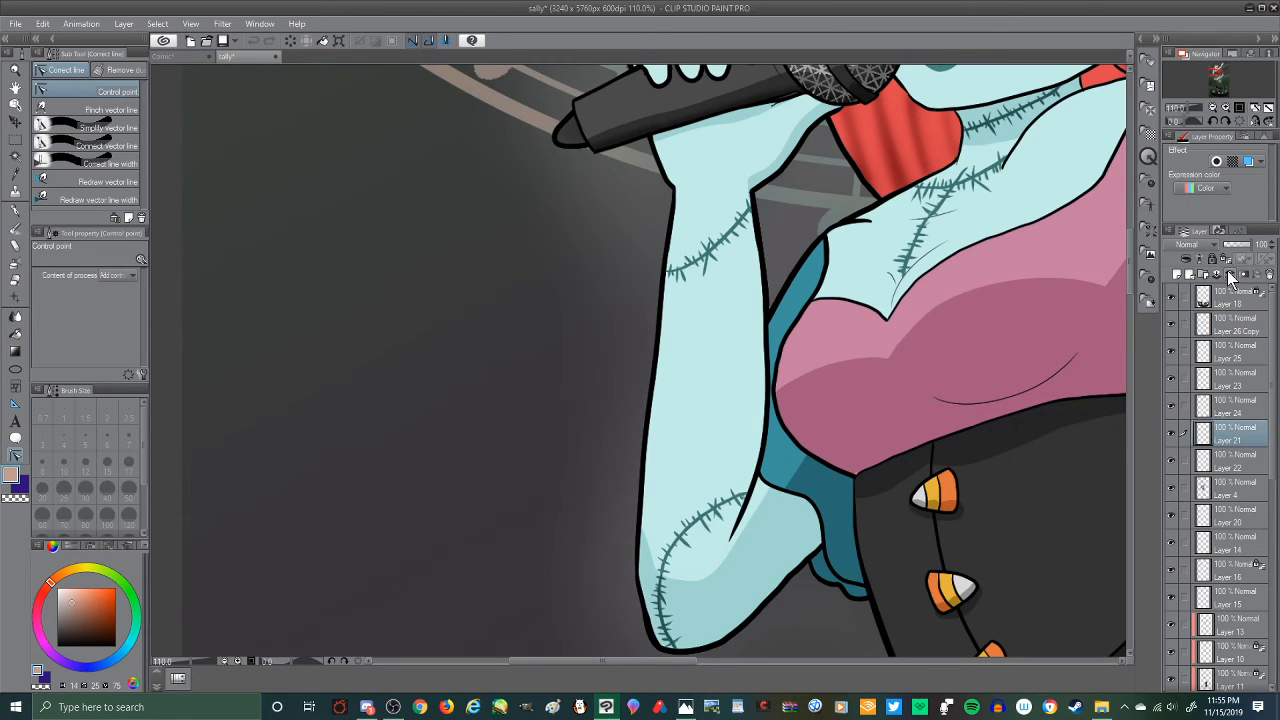
Step: Merge Layer 21 down into Layer 22, and hide and show the merged layer repeatedly to check the forearm
{"action": "left_click", "coordinate": [1230, 277]}
{"action": "left_click", "coordinate": [1170, 435]}
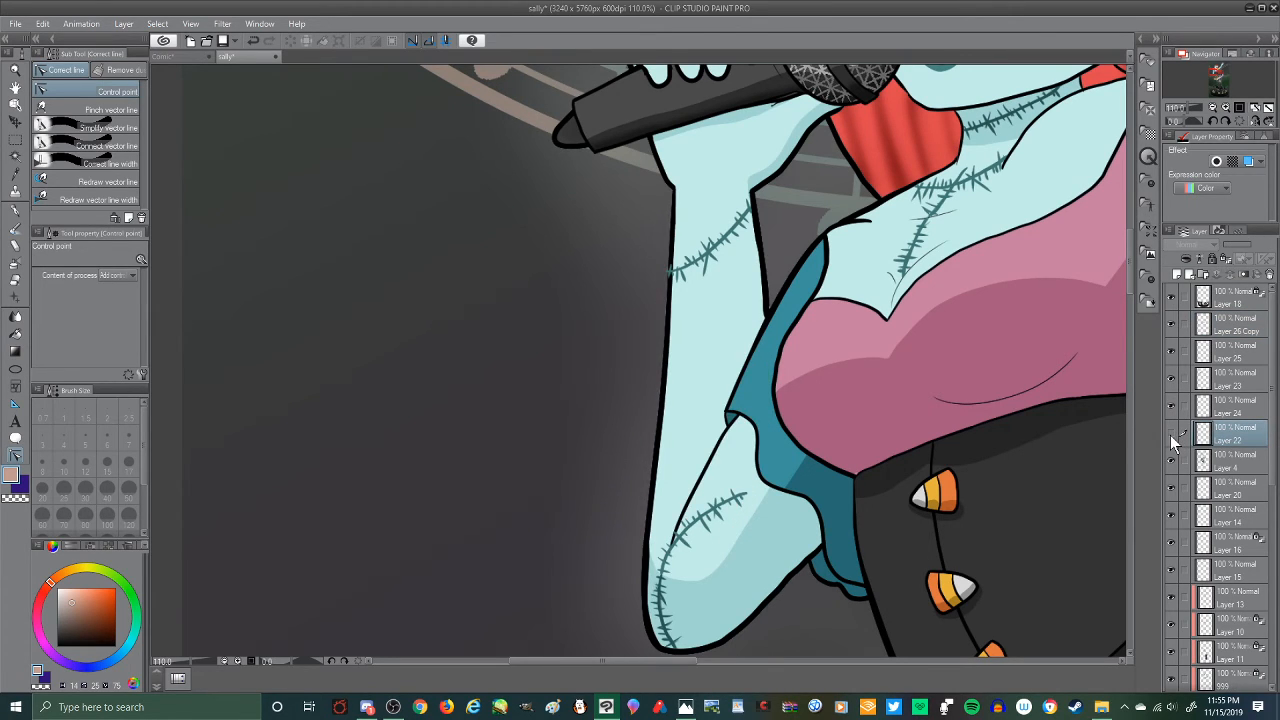
{"action": "left_click", "coordinate": [1170, 435]}
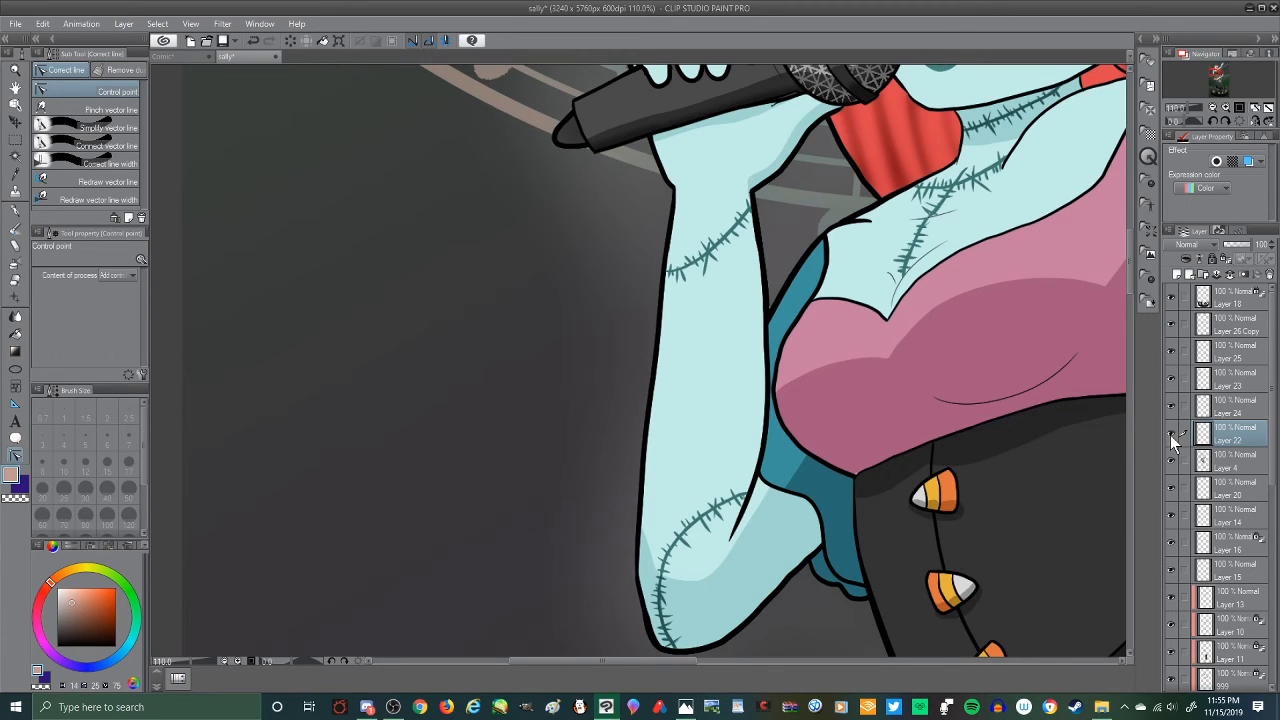
{"action": "left_click", "coordinate": [1170, 435]}
{"action": "left_click", "coordinate": [1170, 435]}
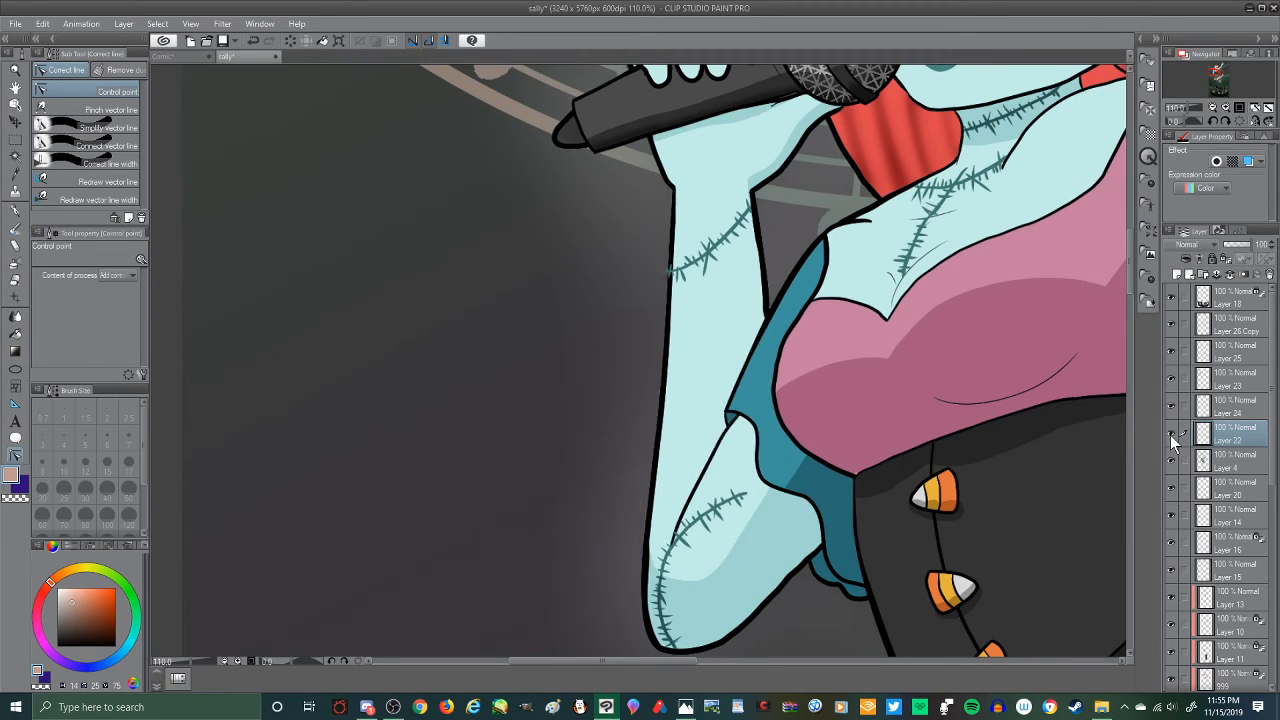
{"action": "left_click", "coordinate": [1170, 435]}
{"action": "left_click", "coordinate": [1170, 435]}
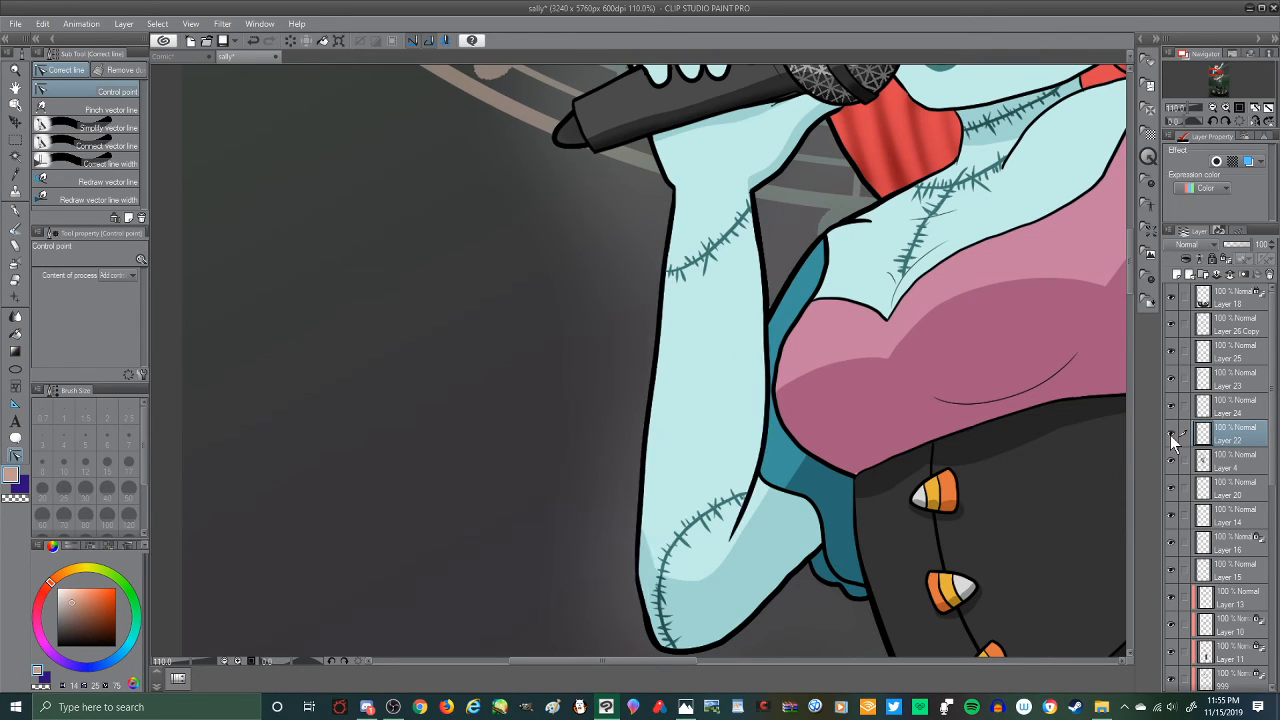
{"action": "left_click", "coordinate": [1170, 435]}
{"action": "left_click", "coordinate": [1170, 435]}
Step: Hide and show the layers around the merged forearm layer, and examine the illustration both close up and in full
{"action": "left_click", "coordinate": [1172, 460]}
{"action": "left_click", "coordinate": [1172, 460]}
{"action": "left_click", "coordinate": [1172, 402]}
{"action": "left_click", "coordinate": [1172, 402]}
{"action": "scroll", "coordinate": [743, 509], "scroll_direction": "up", "scroll_amount": 2}
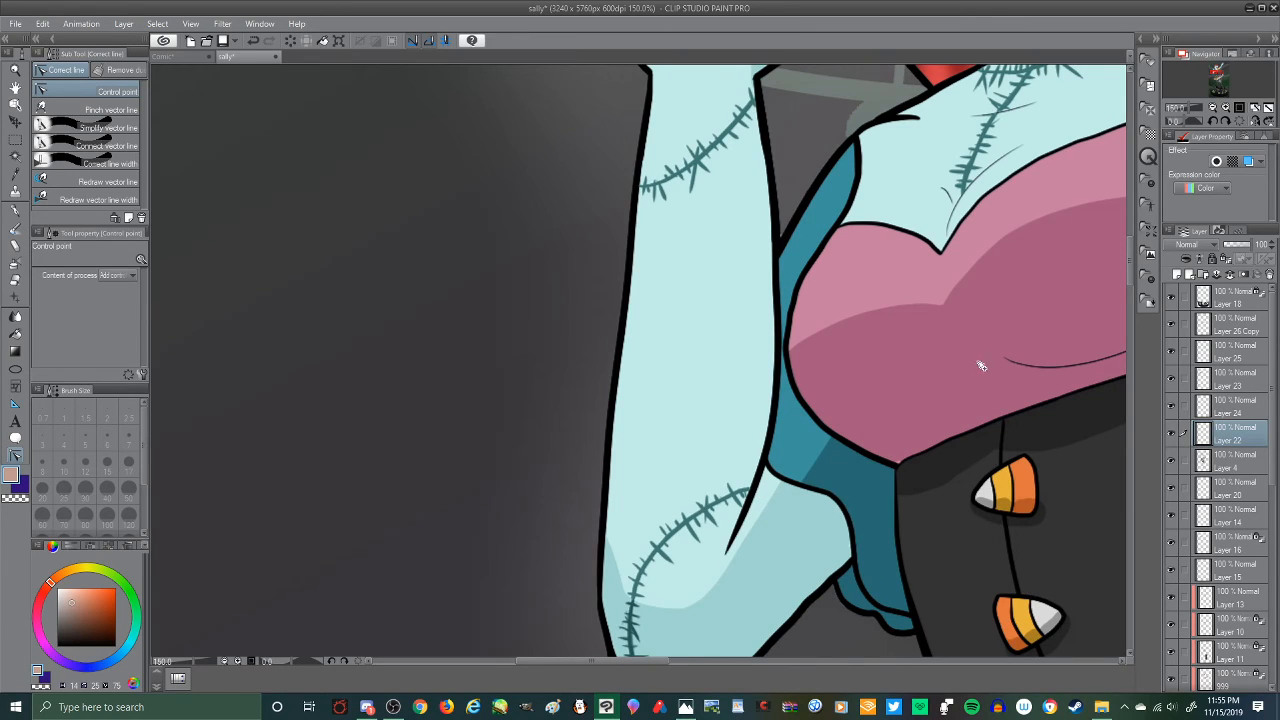
{"action": "scroll", "coordinate": [566, 203], "scroll_direction": "down", "scroll_amount": 2}
{"action": "scroll", "coordinate": [844, 502], "scroll_direction": "down", "scroll_amount": 5}
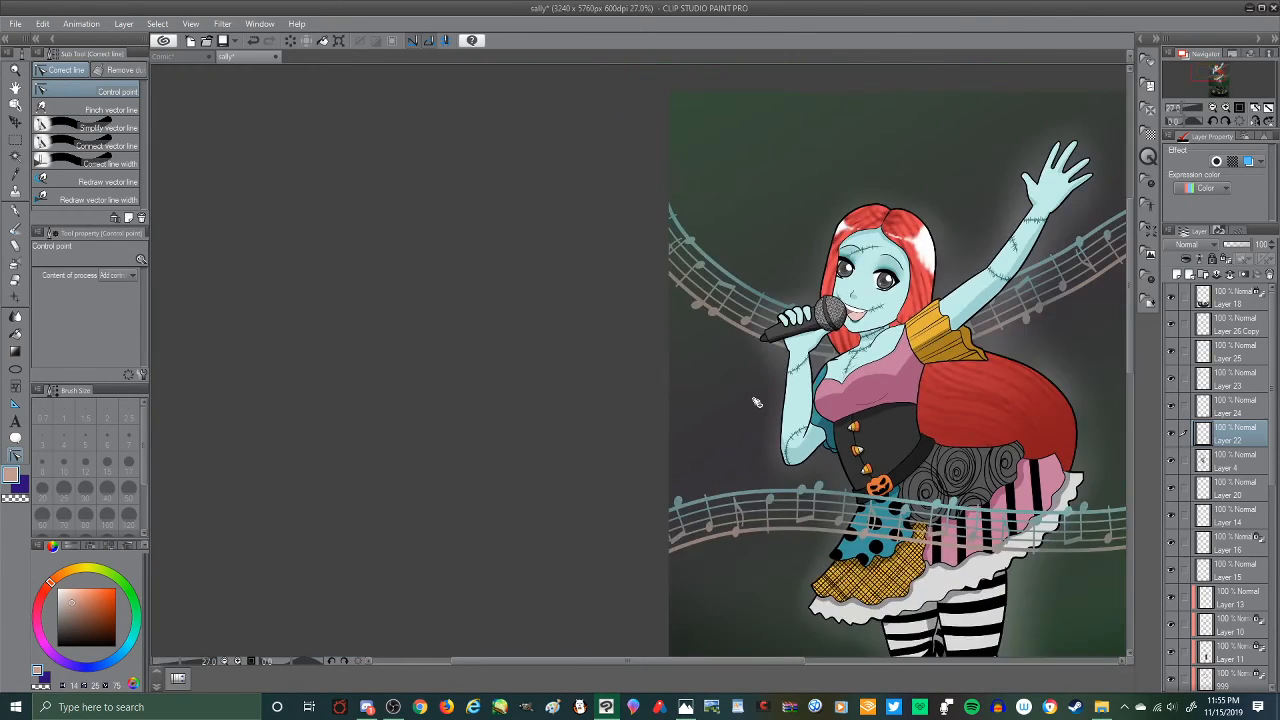
{"action": "scroll", "coordinate": [888, 445], "scroll_direction": "up", "scroll_amount": 4}
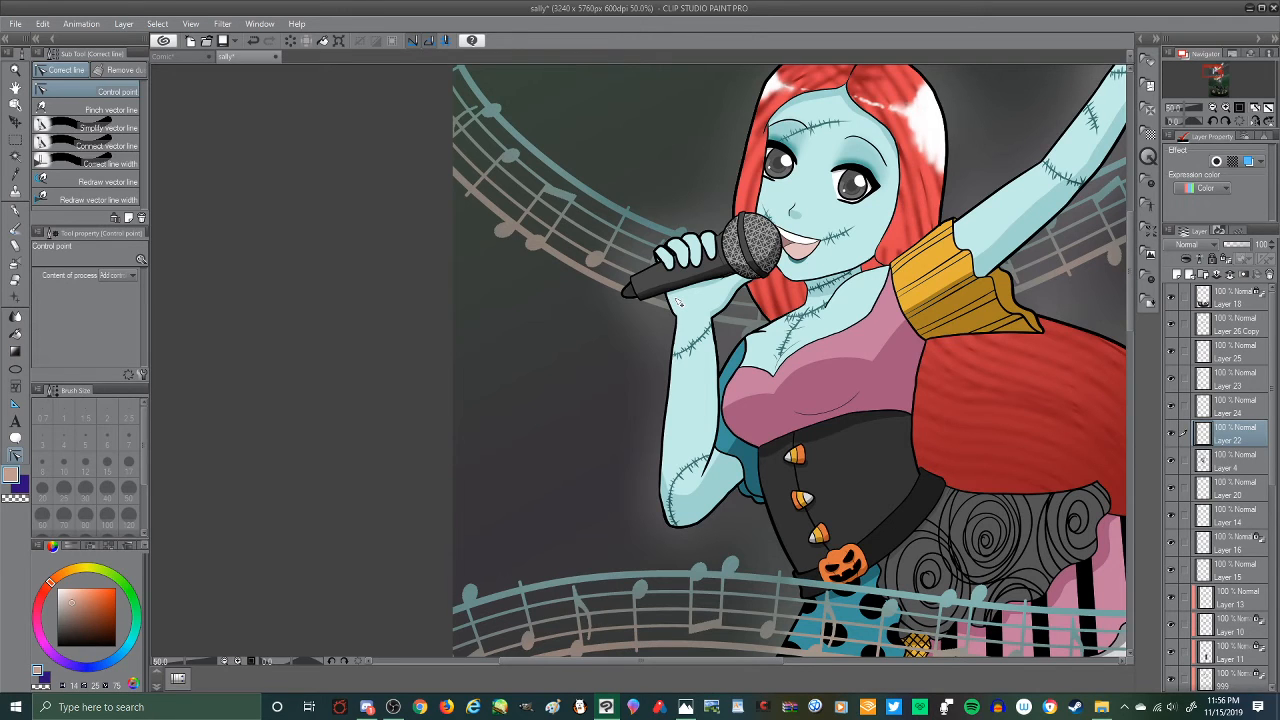
{"action": "scroll", "coordinate": [857, 300], "scroll_direction": "down", "scroll_amount": 5}
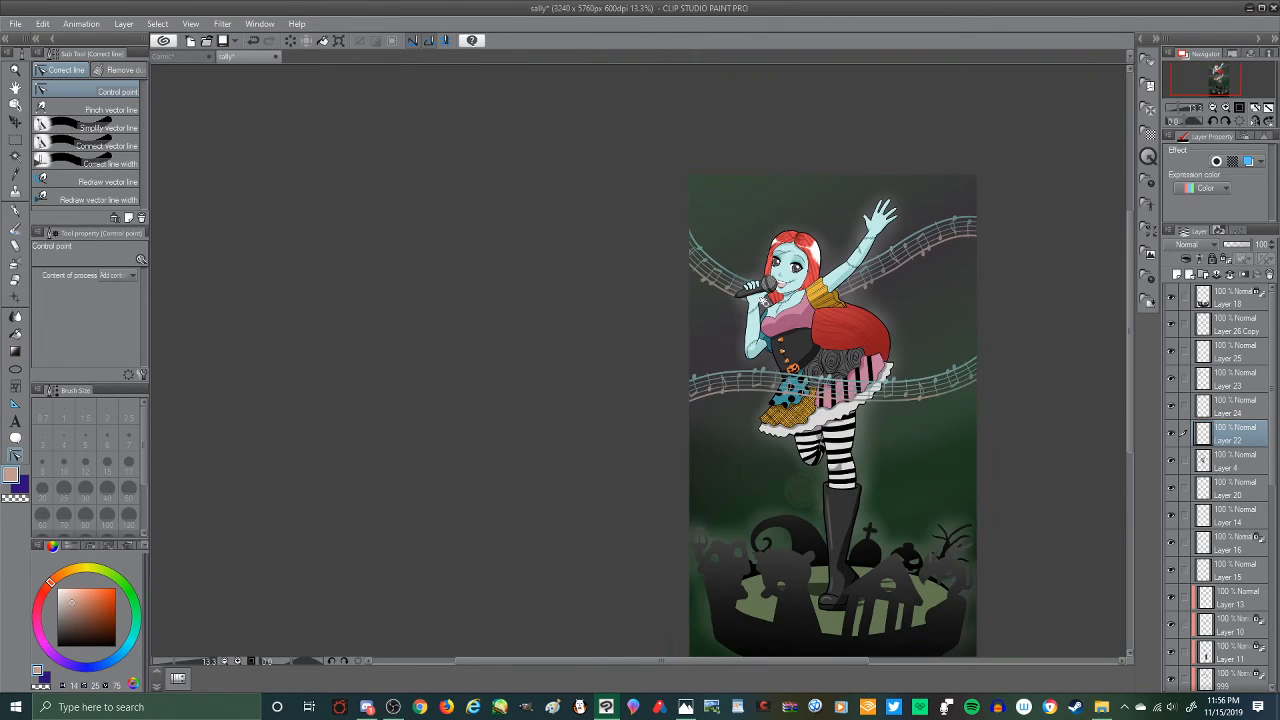
{"action": "scroll", "coordinate": [826, 382], "scroll_direction": "up", "scroll_amount": 2}
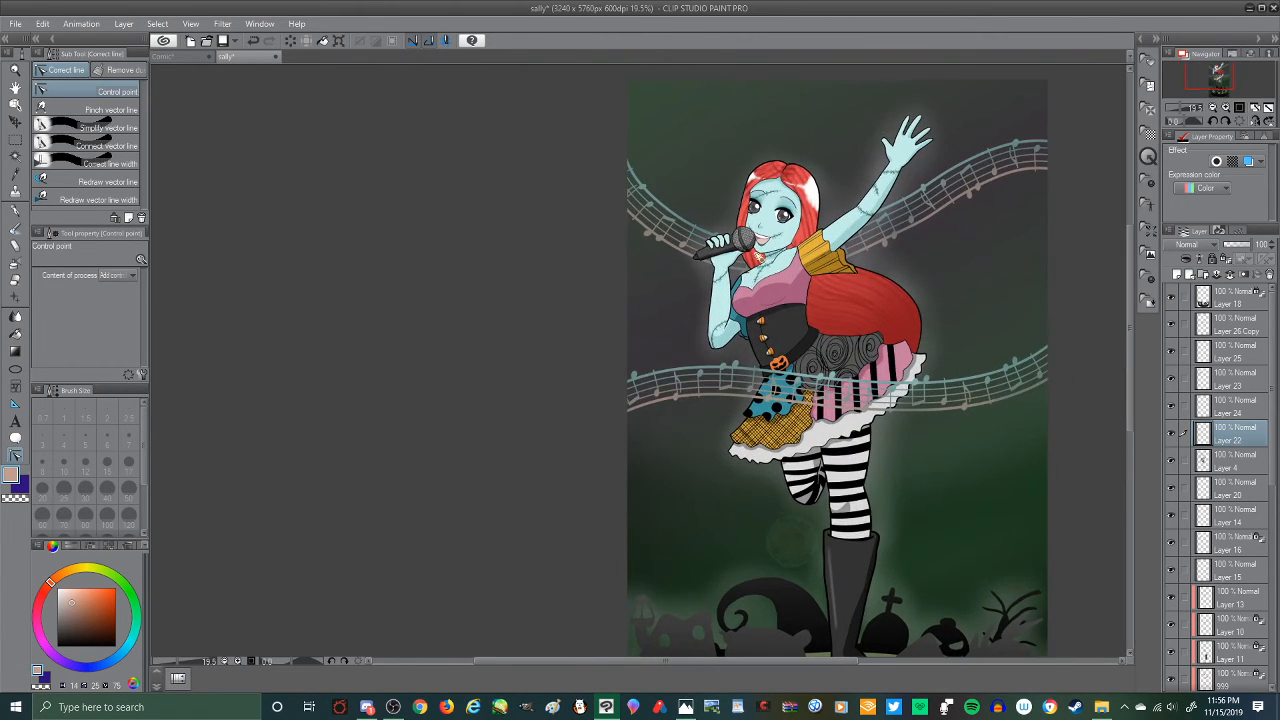
Step: Switch to the Comic canvas, and try the Monochrome expression color on Layer 2 before returning it to Color
{"action": "left_click", "coordinate": [169, 58]}
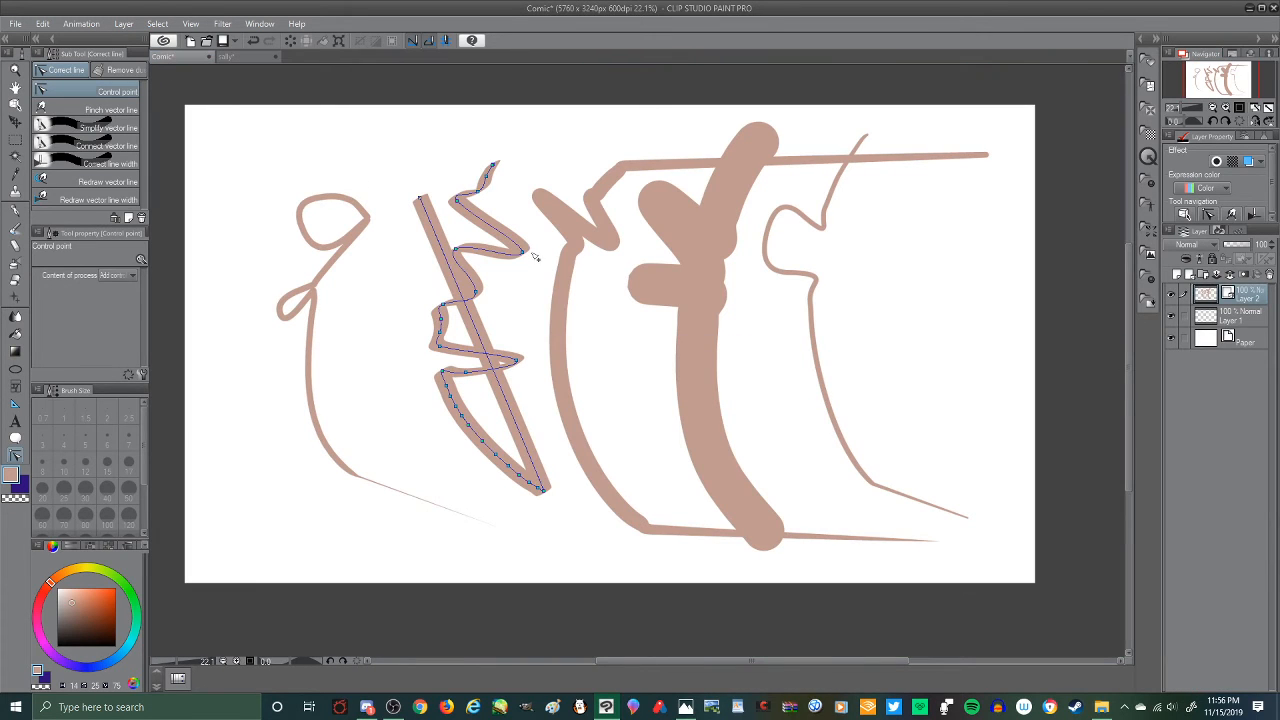
{"action": "left_click", "coordinate": [1216, 188]}
{"action": "left_click", "coordinate": [1229, 190]}
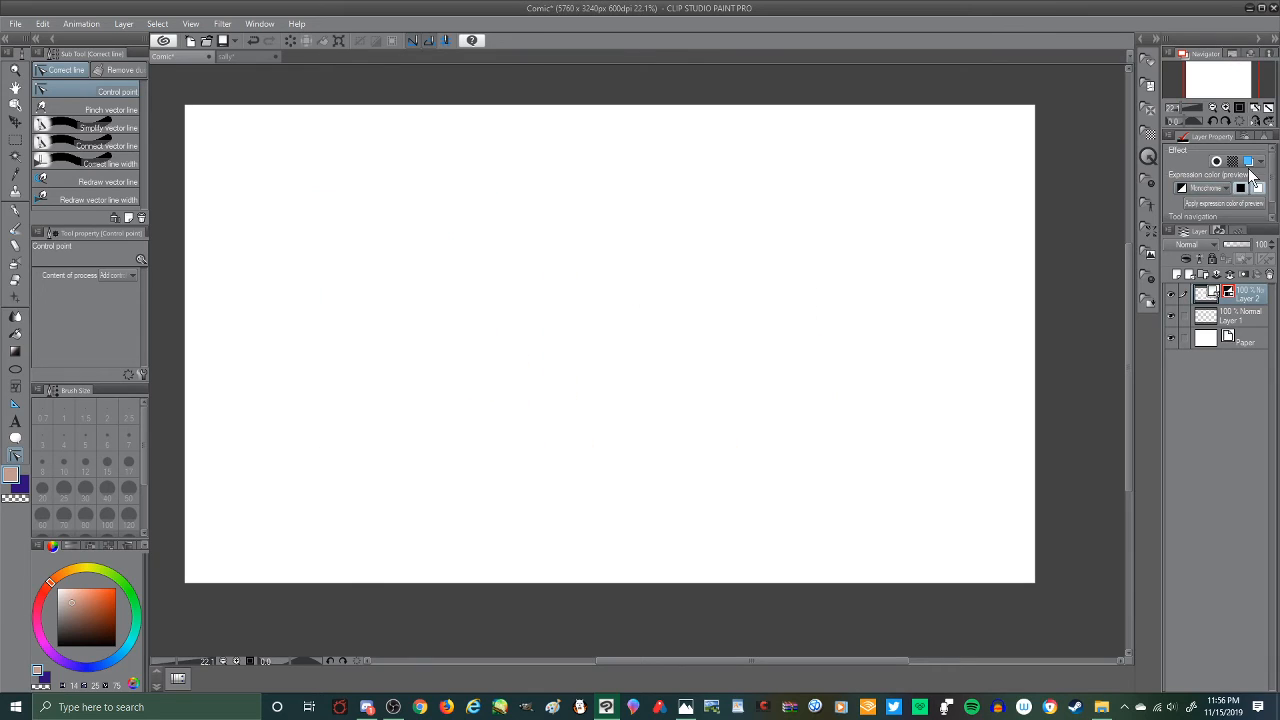
{"action": "left_click", "coordinate": [1190, 190]}
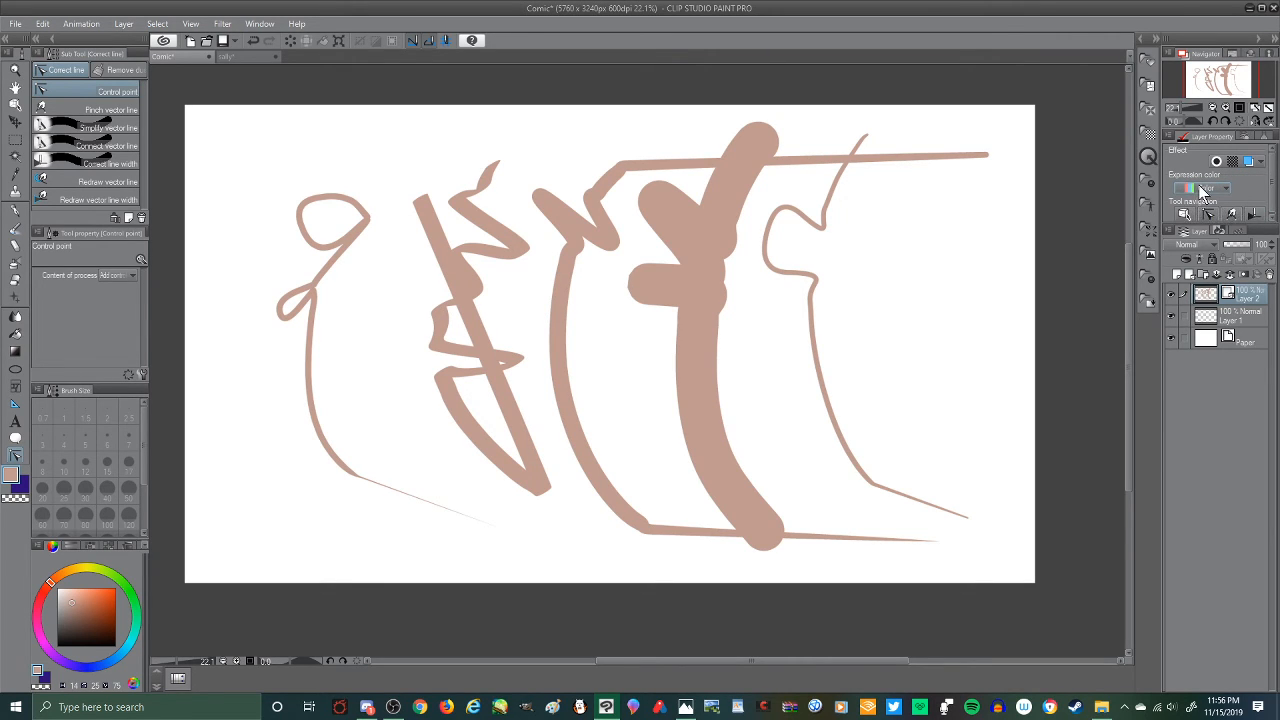
Step: Hide Layer 2, add a new vector layer above it, and choose a near-black color for the G-pen
{"action": "left_click", "coordinate": [1172, 294]}
{"action": "left_click", "coordinate": [1177, 274]}
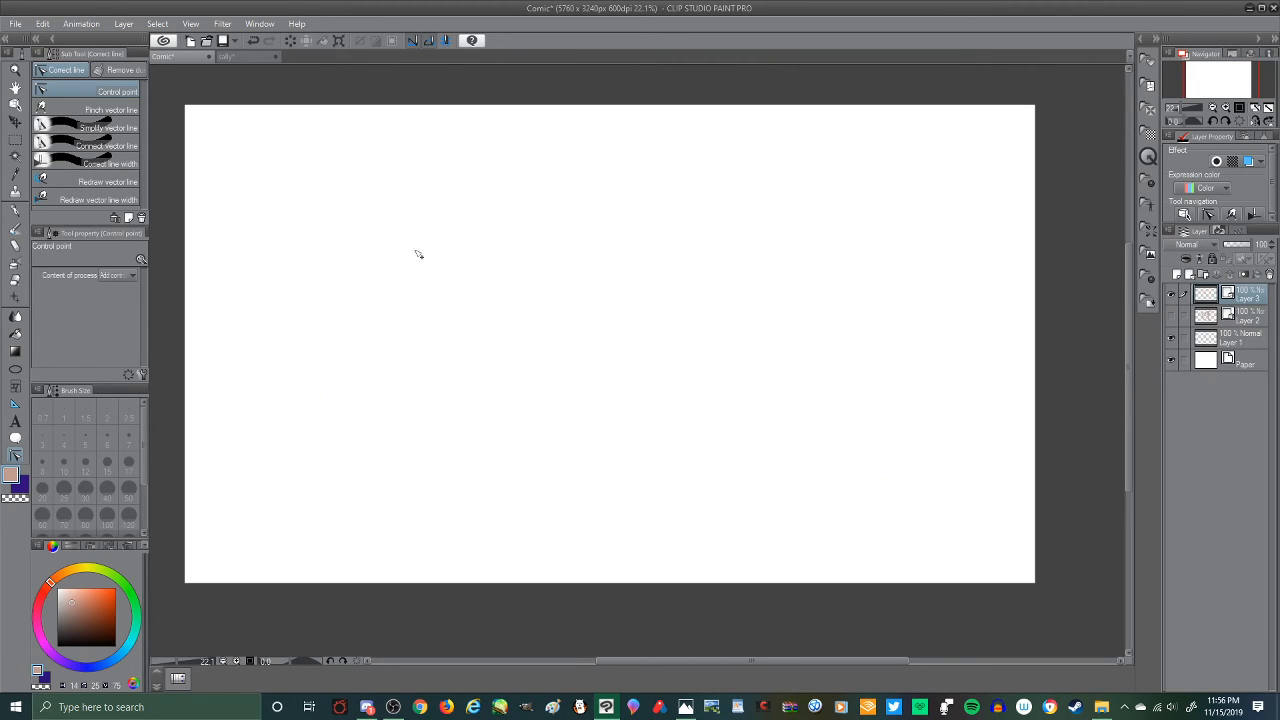
{"action": "key", "text": "p"}
{"action": "left_click", "coordinate": [93, 639]}
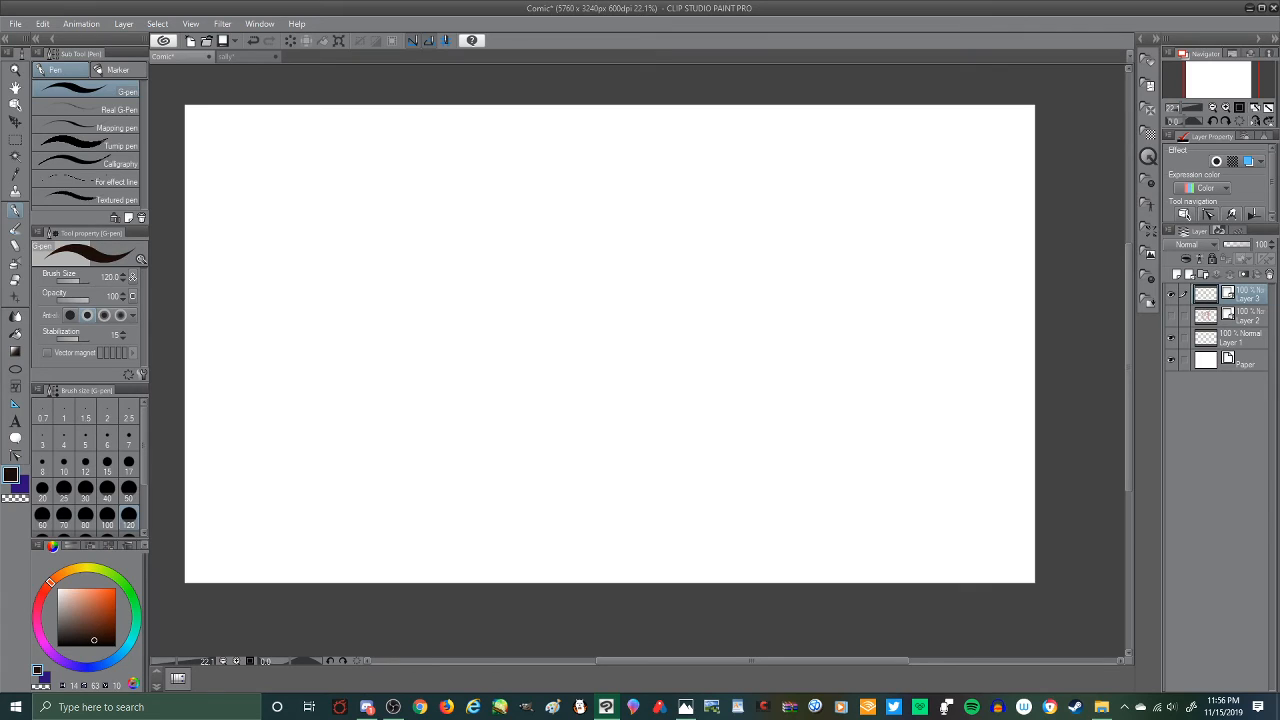
Step: Draw three long overlapping curves with the G-pen across the canvas's left half
{"action": "mouse_move", "coordinate": [455, 180]}
{"action": "left_mouse_down"}
{"action": "mouse_move", "coordinate": [423, 197]}
{"action": "mouse_move", "coordinate": [474, 512]}
{"action": "left_mouse_up"}
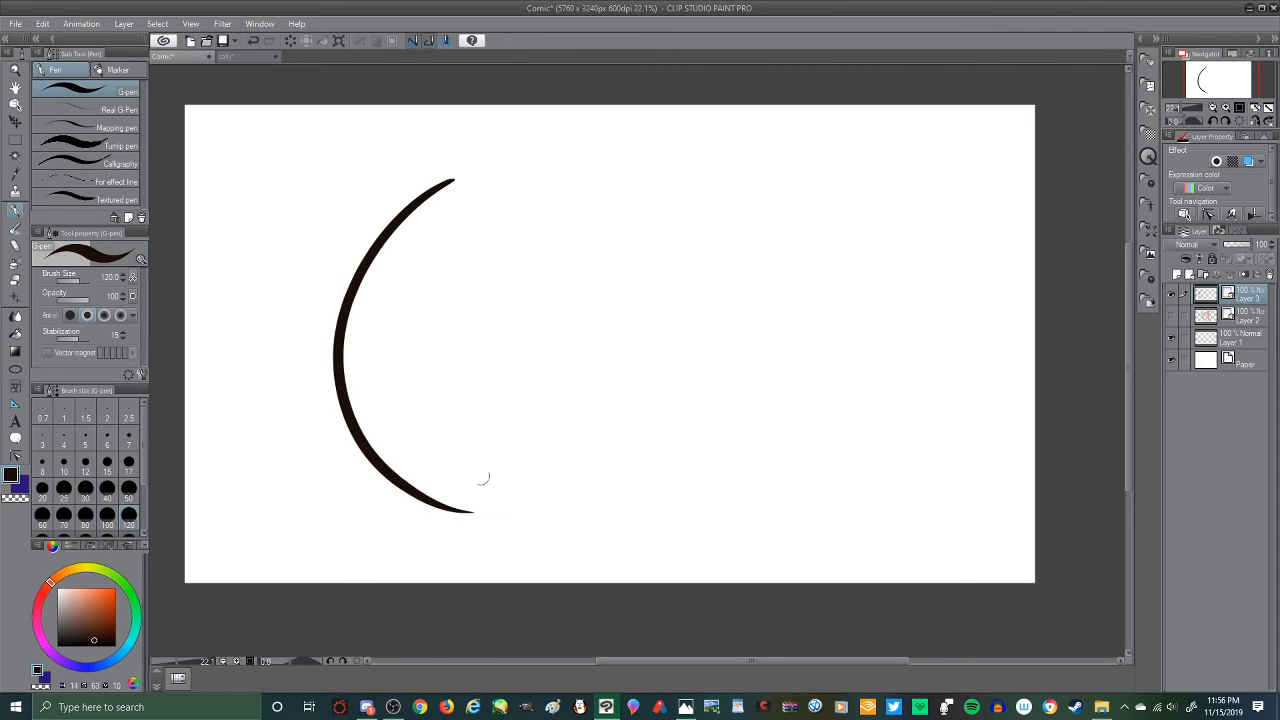
{"action": "mouse_move", "coordinate": [297, 252]}
{"action": "left_mouse_down"}
{"action": "mouse_move", "coordinate": [416, 234]}
{"action": "mouse_move", "coordinate": [326, 580]}
{"action": "left_mouse_up"}
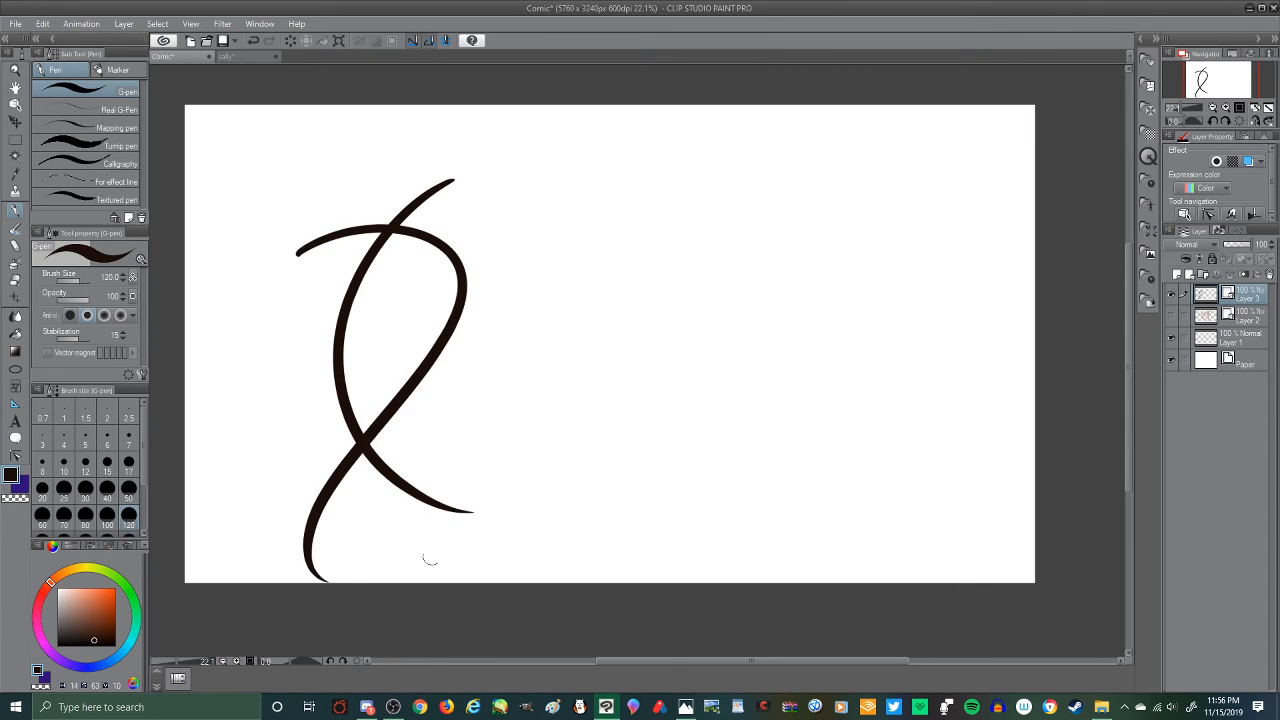
{"action": "left_click_drag", "start_coordinate": [410, 306], "coordinate": [700, 443]}
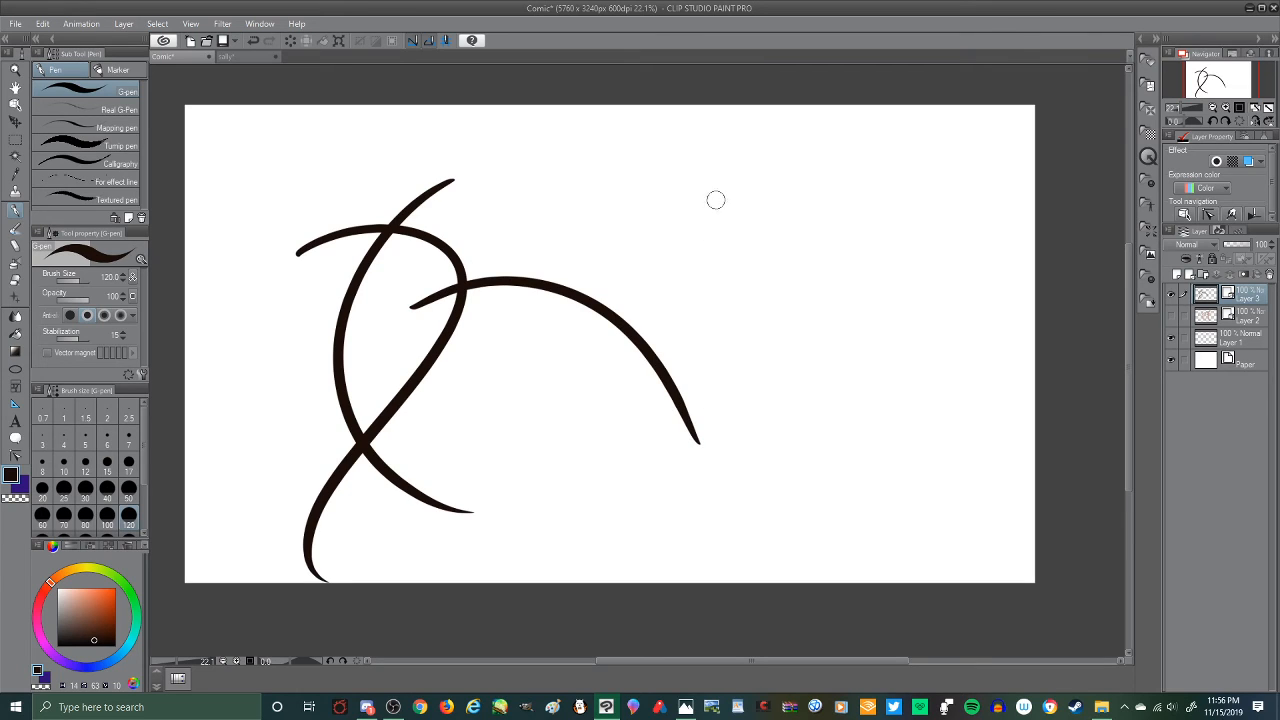
Step: Draw a cartoon face with a rounded jaw, two oval eyes and a square mouth beside the curves
{"action": "left_click_drag", "start_coordinate": [716, 206], "coordinate": [697, 316]}
{"action": "left_click_drag", "start_coordinate": [733, 364], "coordinate": [908, 295]}
{"action": "mouse_move", "coordinate": [706, 253]}
{"action": "left_mouse_down"}
{"action": "mouse_move", "coordinate": [754, 284]}
{"action": "mouse_move", "coordinate": [736, 245]}
{"action": "mouse_move", "coordinate": [748, 268]}
{"action": "mouse_move", "coordinate": [825, 313]}
{"action": "mouse_move", "coordinate": [850, 290]}
{"action": "left_mouse_up"}
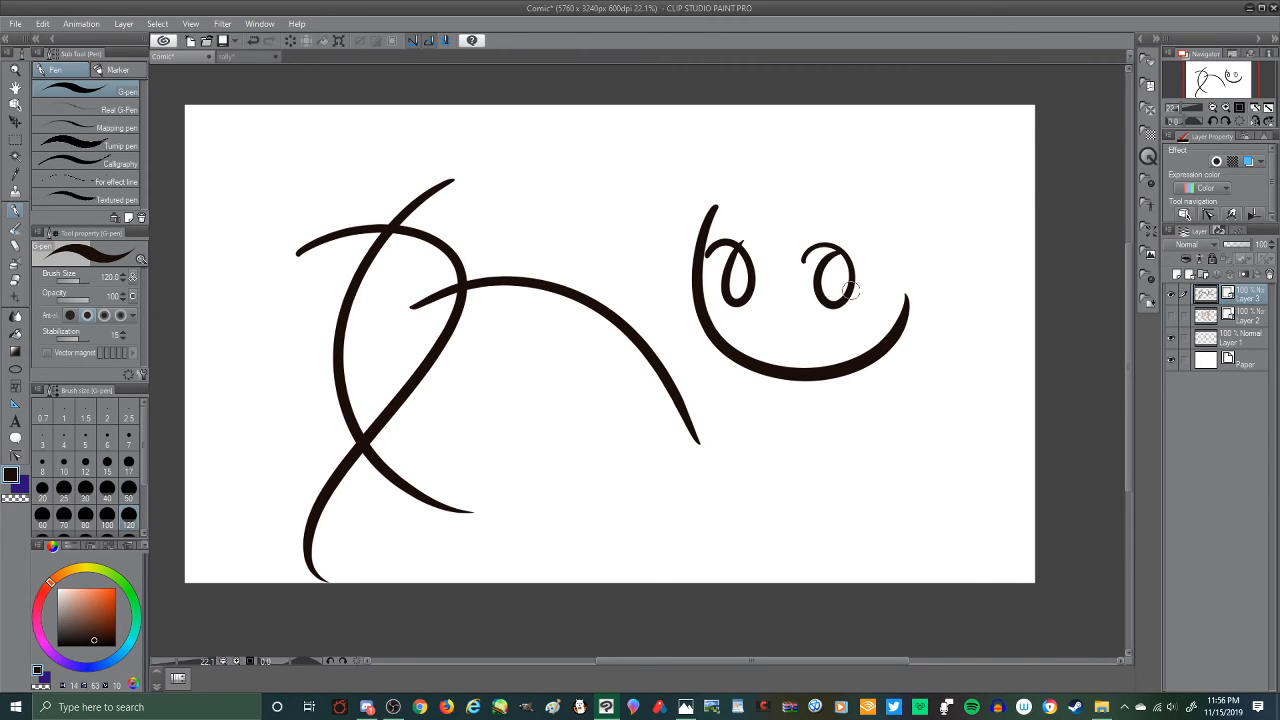
{"action": "mouse_move", "coordinate": [746, 327]}
{"action": "left_mouse_down"}
{"action": "mouse_move", "coordinate": [796, 332]}
{"action": "mouse_move", "coordinate": [799, 375]}
{"action": "mouse_move", "coordinate": [784, 330]}
{"action": "left_mouse_up"}
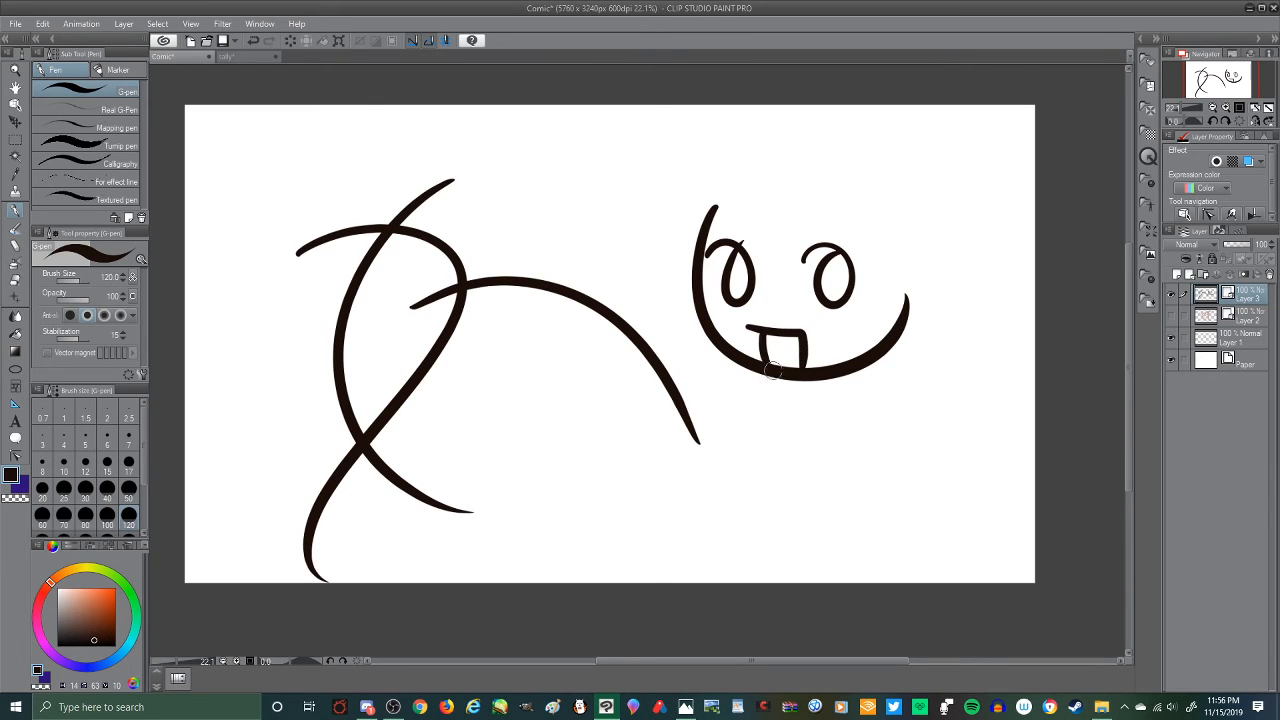
{"action": "mouse_move", "coordinate": [722, 175]}
{"action": "left_mouse_down"}
{"action": "mouse_move", "coordinate": [740, 238]}
{"action": "mouse_move", "coordinate": [742, 200]}
{"action": "mouse_move", "coordinate": [779, 245]}
{"action": "mouse_move", "coordinate": [794, 213]}
{"action": "mouse_move", "coordinate": [805, 240]}
{"action": "mouse_move", "coordinate": [840, 225]}
{"action": "left_mouse_up"}
{"action": "left_click_drag", "start_coordinate": [835, 176], "coordinate": [846, 250]}
{"action": "left_click_drag", "start_coordinate": [870, 170], "coordinate": [864, 244]}
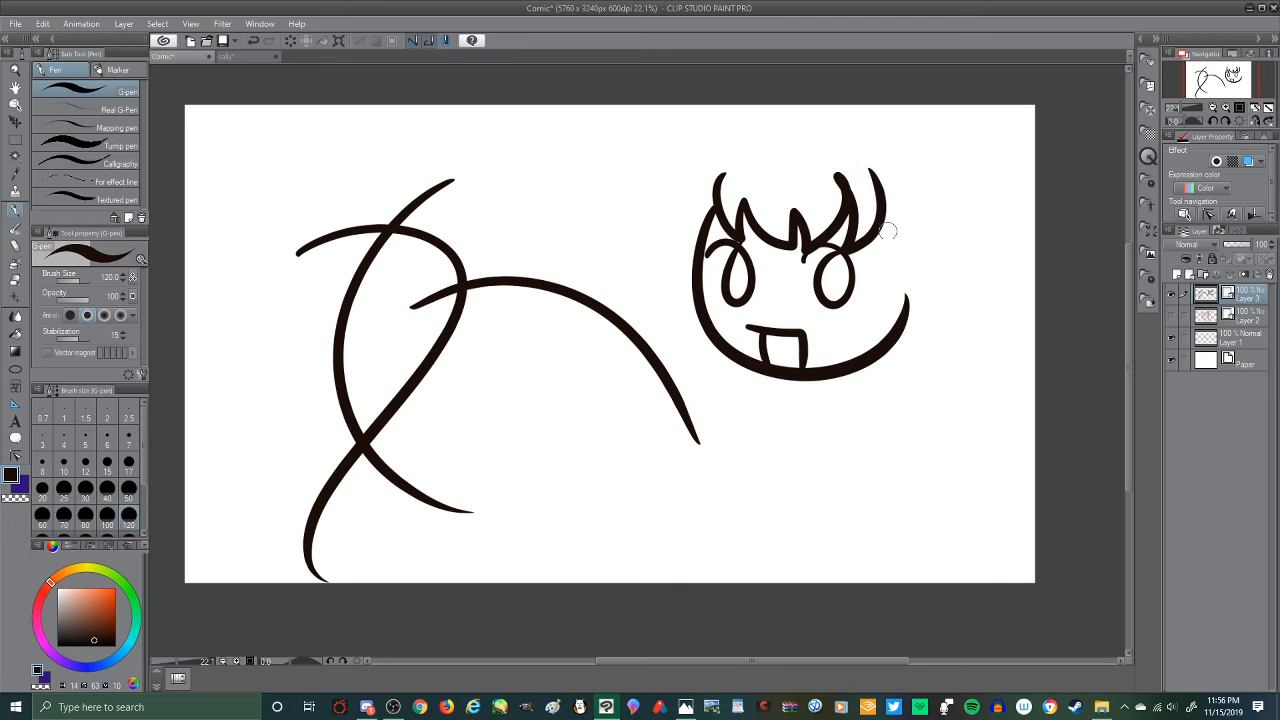
{"action": "key", "text": "ctrl+z"}
{"action": "key", "text": "ctrl+z"}
{"action": "key", "text": "ctrl+z"}
{"action": "key", "text": "ctrl+z"}
{"action": "key", "text": "ctrl+z"}
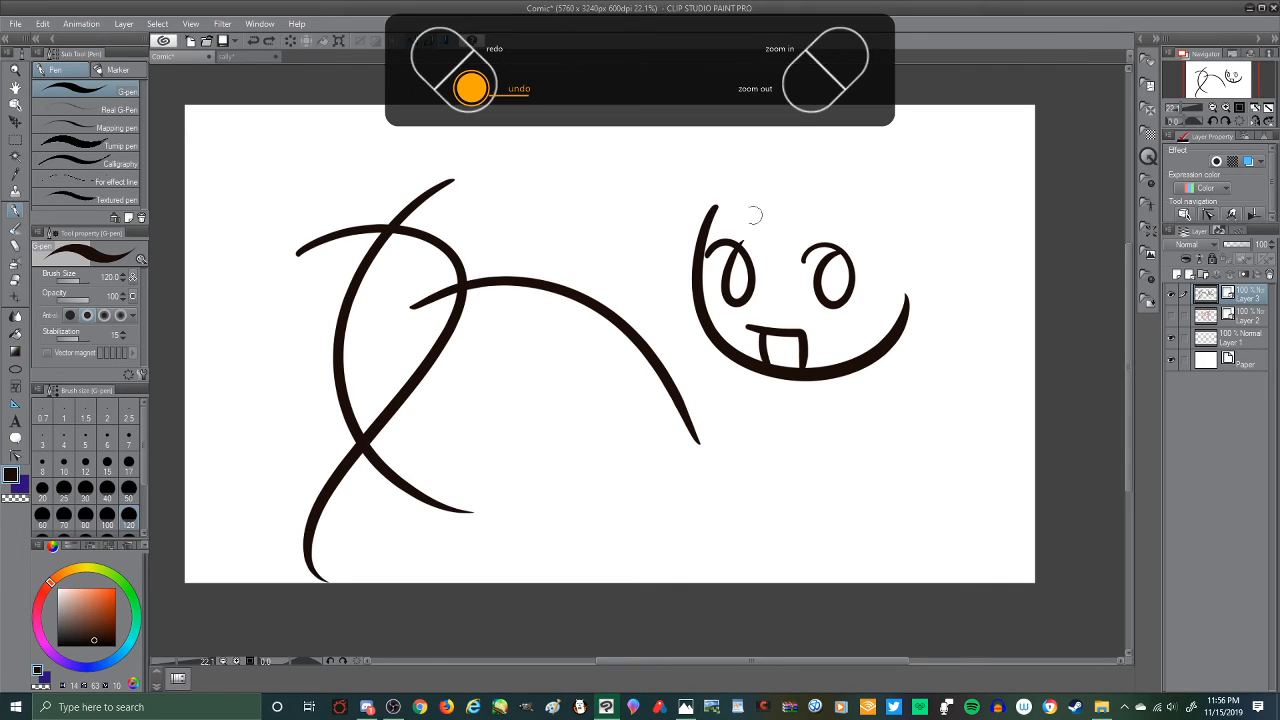
Step: Draw a zigzag fringe, a pointed side lock on the right and a long wavy lock down the face's left side
{"action": "mouse_move", "coordinate": [713, 189]}
{"action": "left_mouse_down"}
{"action": "mouse_move", "coordinate": [740, 212]}
{"action": "mouse_move", "coordinate": [836, 214]}
{"action": "mouse_move", "coordinate": [892, 236]}
{"action": "mouse_move", "coordinate": [870, 172]}
{"action": "left_mouse_up"}
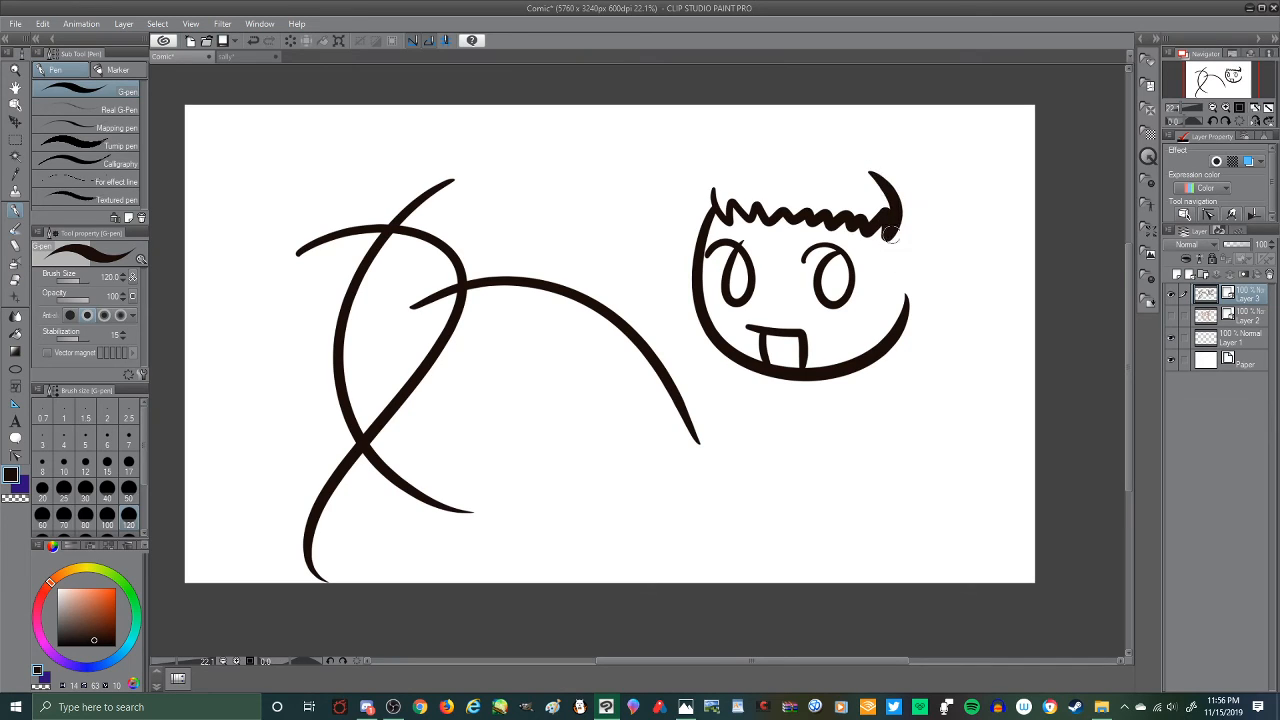
{"action": "mouse_move", "coordinate": [897, 228]}
{"action": "left_mouse_down"}
{"action": "mouse_move", "coordinate": [868, 302]}
{"action": "mouse_move", "coordinate": [916, 281]}
{"action": "left_mouse_up"}
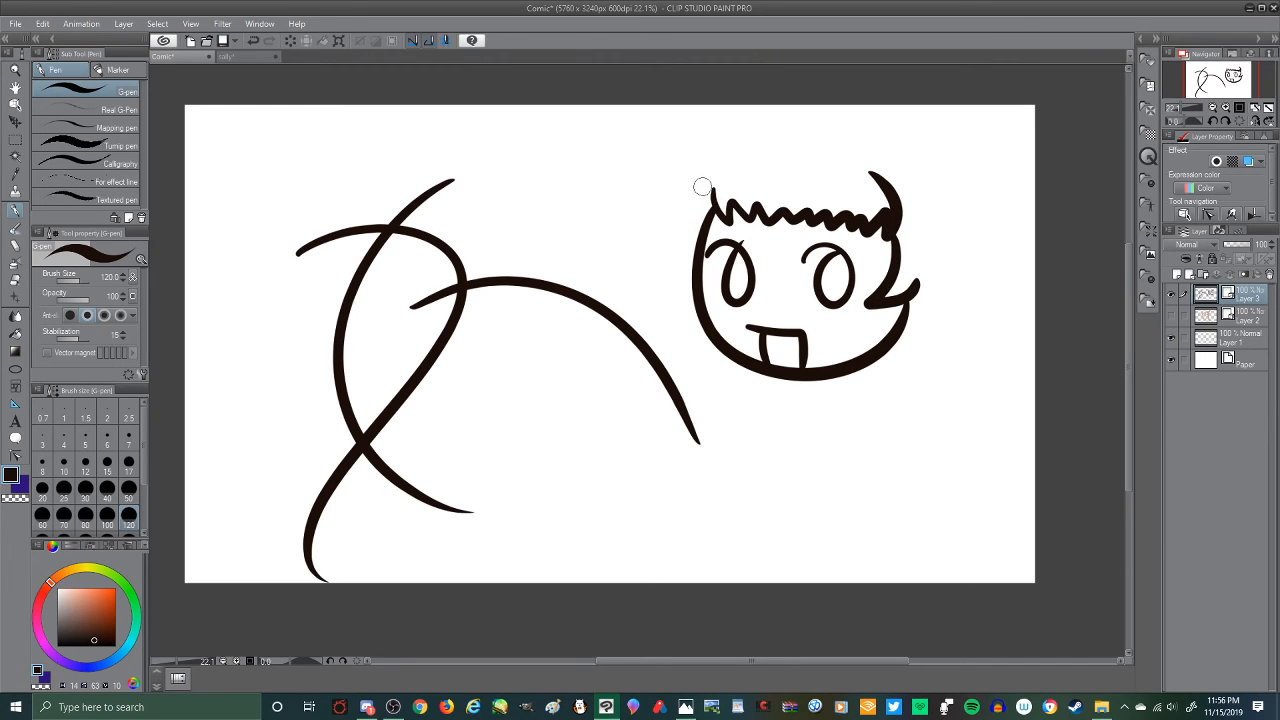
{"action": "mouse_move", "coordinate": [700, 187]}
{"action": "left_mouse_down"}
{"action": "mouse_move", "coordinate": [668, 226]}
{"action": "mouse_move", "coordinate": [705, 268]}
{"action": "mouse_move", "coordinate": [678, 264]}
{"action": "mouse_move", "coordinate": [661, 290]}
{"action": "mouse_move", "coordinate": [719, 372]}
{"action": "mouse_move", "coordinate": [729, 460]}
{"action": "mouse_move", "coordinate": [744, 378]}
{"action": "left_mouse_up"}
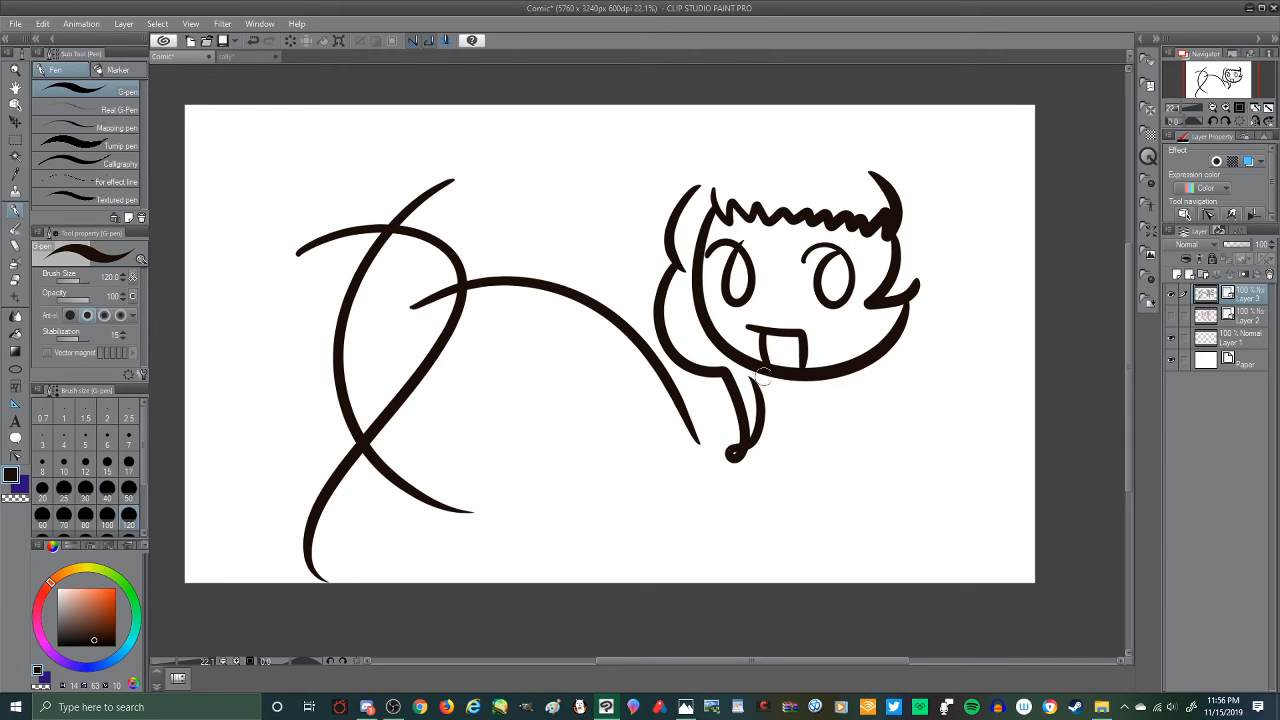
{"action": "left_click_drag", "start_coordinate": [757, 391], "coordinate": [765, 373]}
Step: Draw the long lock on the face's right side and a wavy hair outline over the top of the head
{"action": "left_click_drag", "start_coordinate": [872, 360], "coordinate": [983, 443]}
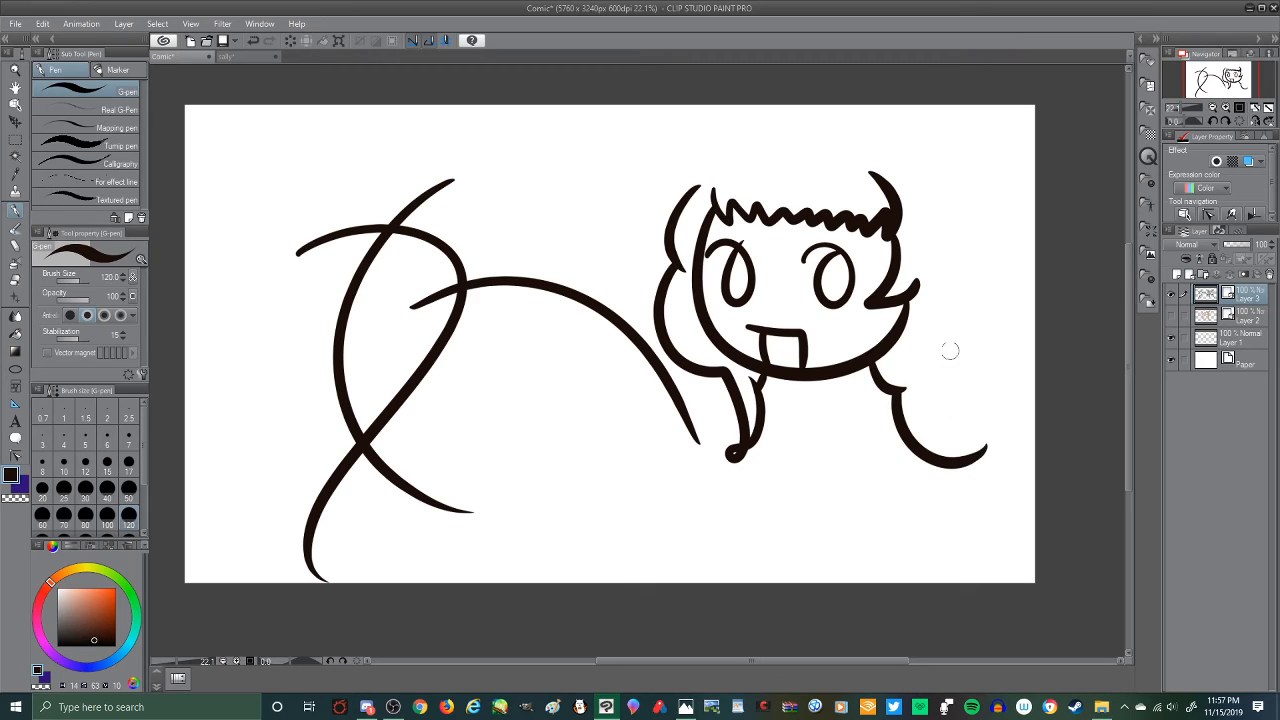
{"action": "mouse_move", "coordinate": [946, 351]}
{"action": "left_mouse_down"}
{"action": "mouse_move", "coordinate": [926, 378]}
{"action": "mouse_move", "coordinate": [995, 448]}
{"action": "left_mouse_up"}
{"action": "mouse_move", "coordinate": [945, 350]}
{"action": "left_mouse_down"}
{"action": "mouse_move", "coordinate": [953, 273]}
{"action": "mouse_move", "coordinate": [925, 214]}
{"action": "left_mouse_up"}
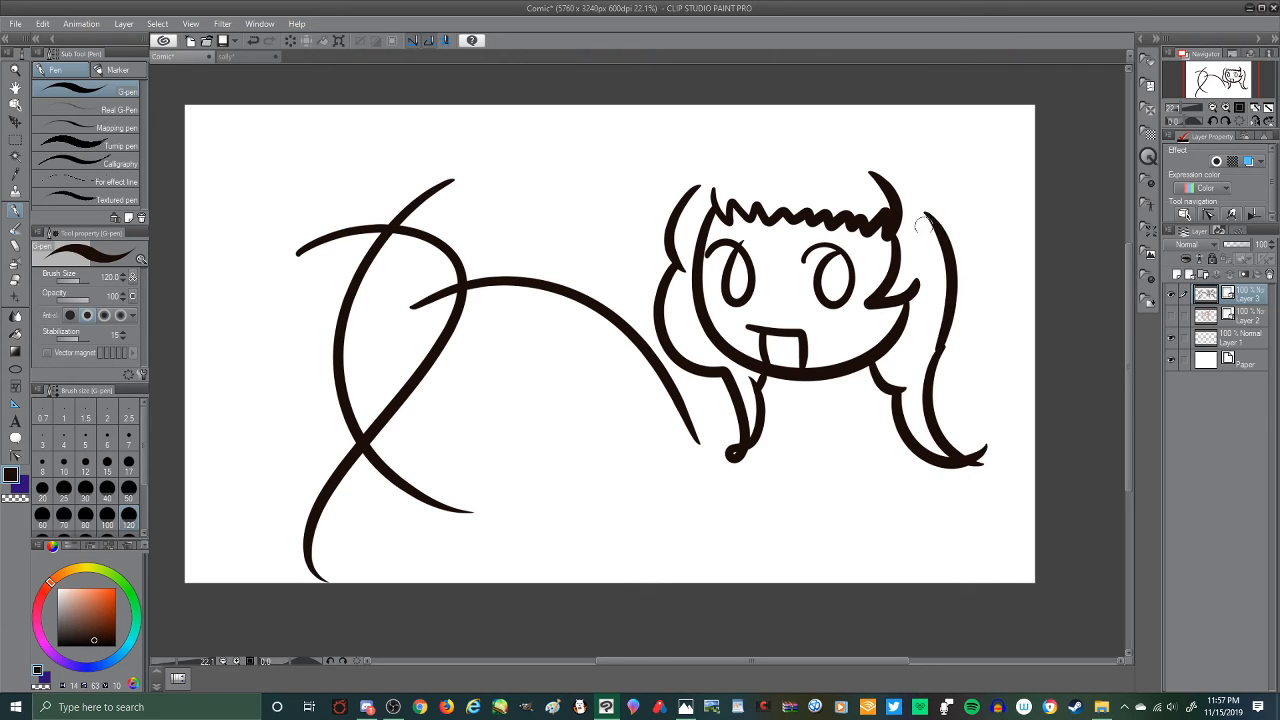
{"action": "mouse_move", "coordinate": [686, 192]}
{"action": "left_mouse_down"}
{"action": "mouse_move", "coordinate": [698, 136]}
{"action": "mouse_move", "coordinate": [765, 124]}
{"action": "mouse_move", "coordinate": [840, 133]}
{"action": "mouse_move", "coordinate": [925, 170]}
{"action": "mouse_move", "coordinate": [958, 222]}
{"action": "mouse_move", "coordinate": [945, 238]}
{"action": "left_mouse_up"}
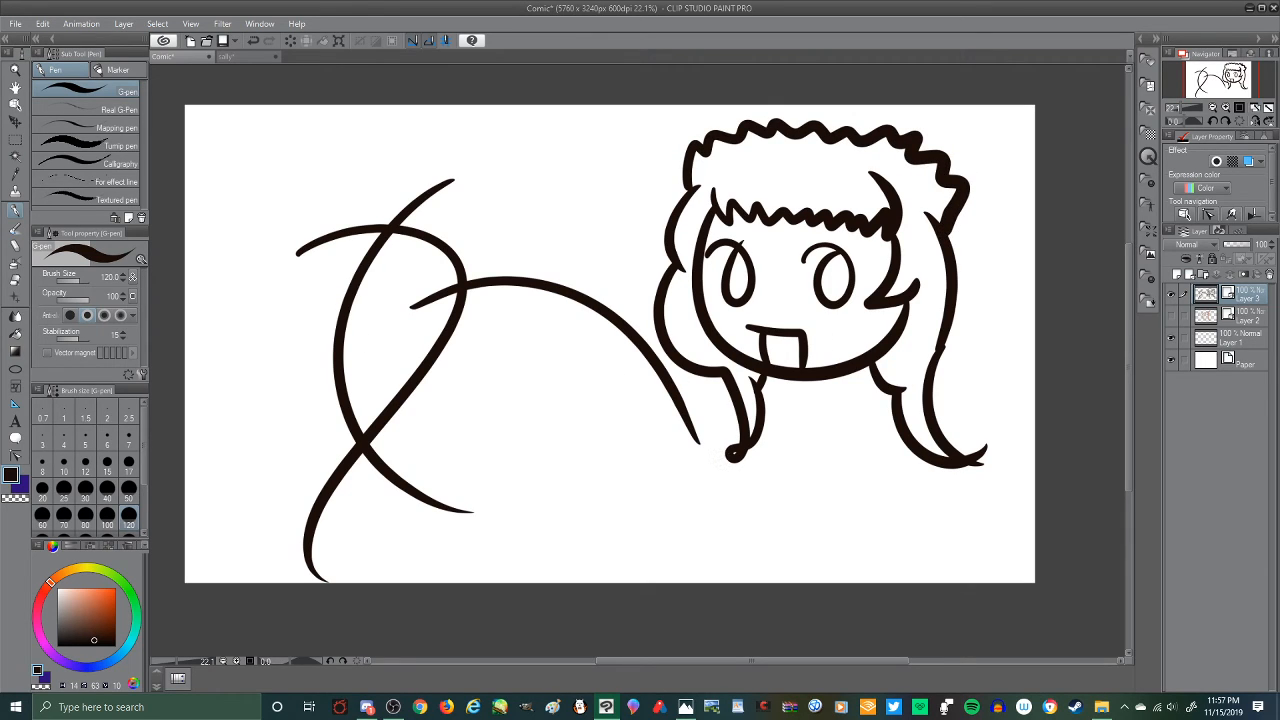
Step: Trim the overshooting line ends at the tips of both long hair locks using the Vector eraser at brush size 17
{"action": "left_click", "coordinate": [16, 278]}
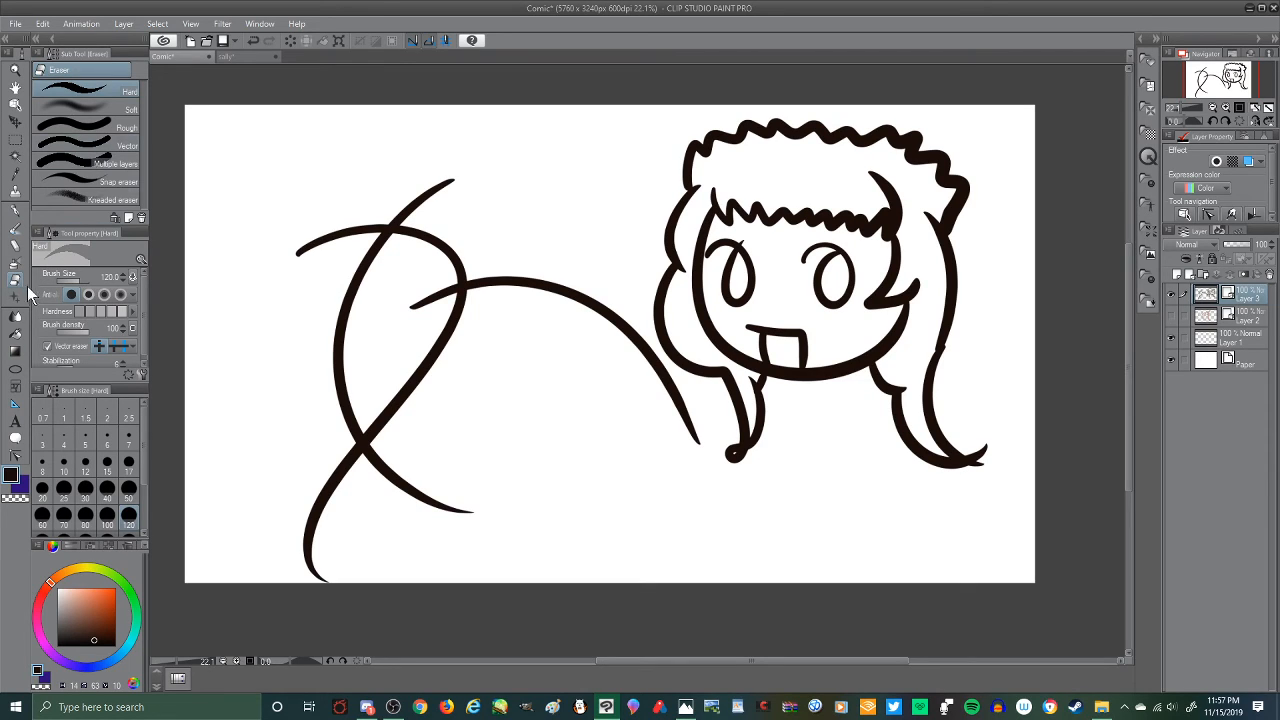
{"action": "left_click", "coordinate": [92, 147]}
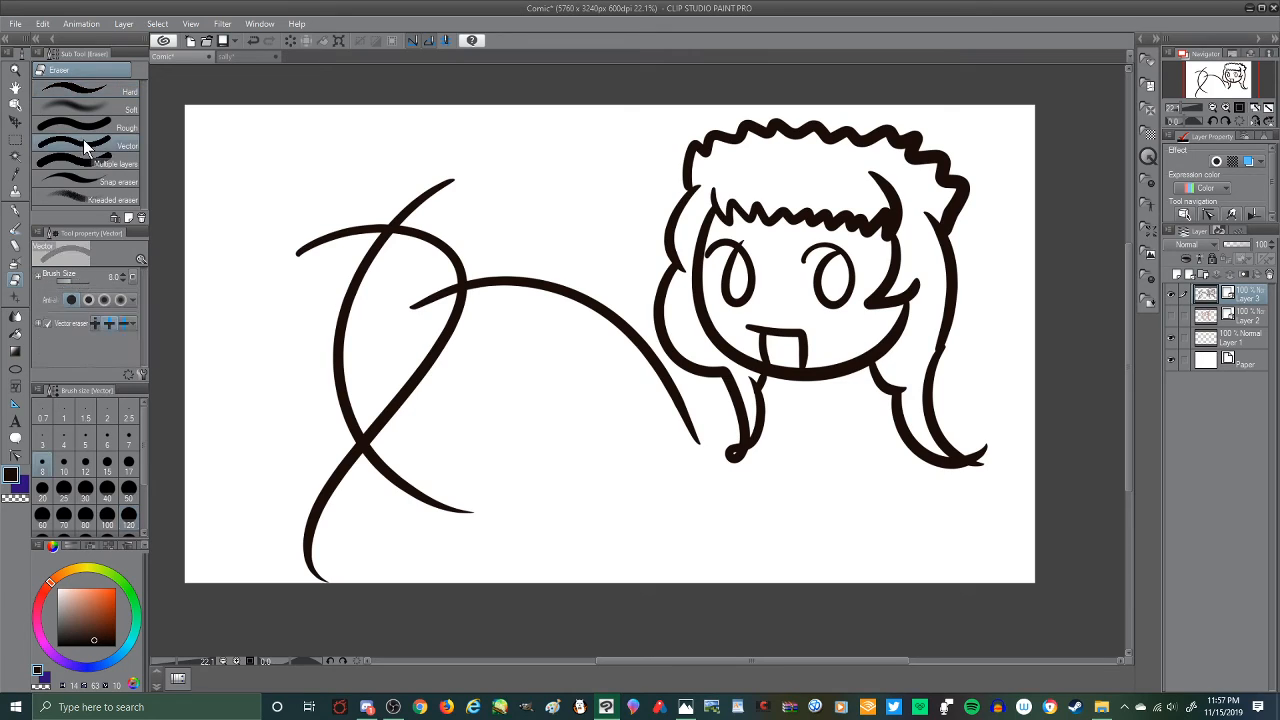
{"action": "left_click", "coordinate": [128, 462]}
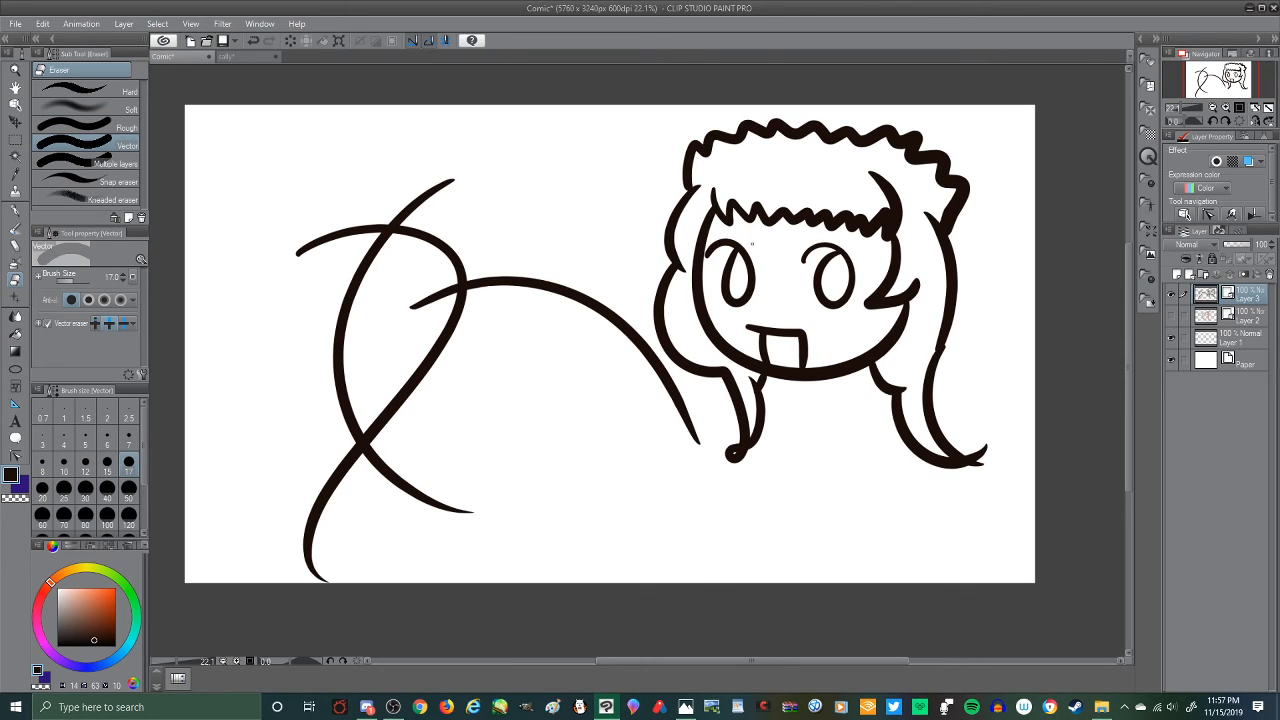
{"action": "key", "text": "ctrl+z"}
{"action": "left_click_drag", "start_coordinate": [729, 444], "coordinate": [738, 471]}
{"action": "left_click_drag", "start_coordinate": [985, 452], "coordinate": [989, 480]}
Step: Try trimming the overlapping line ends at the tip of the left hair lock with the Vector eraser, and undo the cuts
{"action": "scroll", "coordinate": [742, 494], "scroll_direction": "up", "scroll_amount": 5}
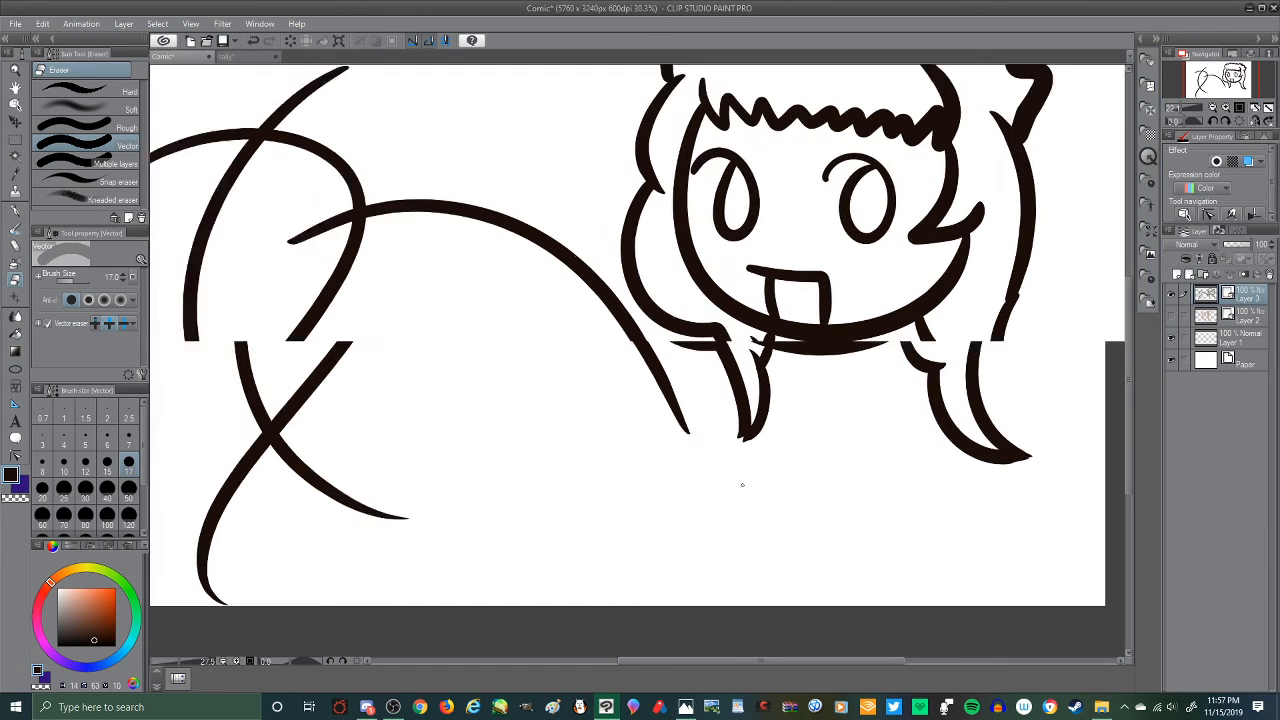
{"action": "scroll", "coordinate": [758, 380], "scroll_direction": "up", "scroll_amount": 1}
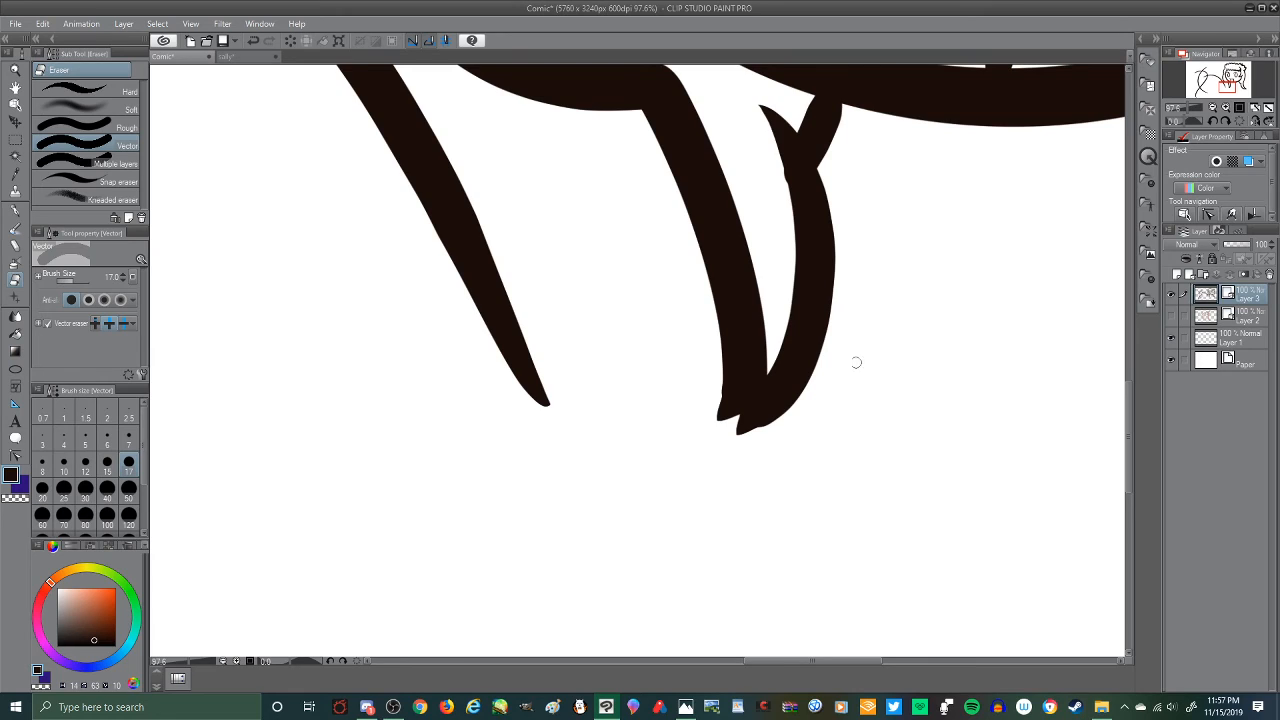
{"action": "mouse_move", "coordinate": [767, 432]}
{"action": "left_mouse_down"}
{"action": "mouse_move", "coordinate": [804, 427]}
{"action": "mouse_move", "coordinate": [773, 430]}
{"action": "mouse_move", "coordinate": [832, 407]}
{"action": "left_mouse_up"}
{"action": "key", "text": "ctrl+z"}
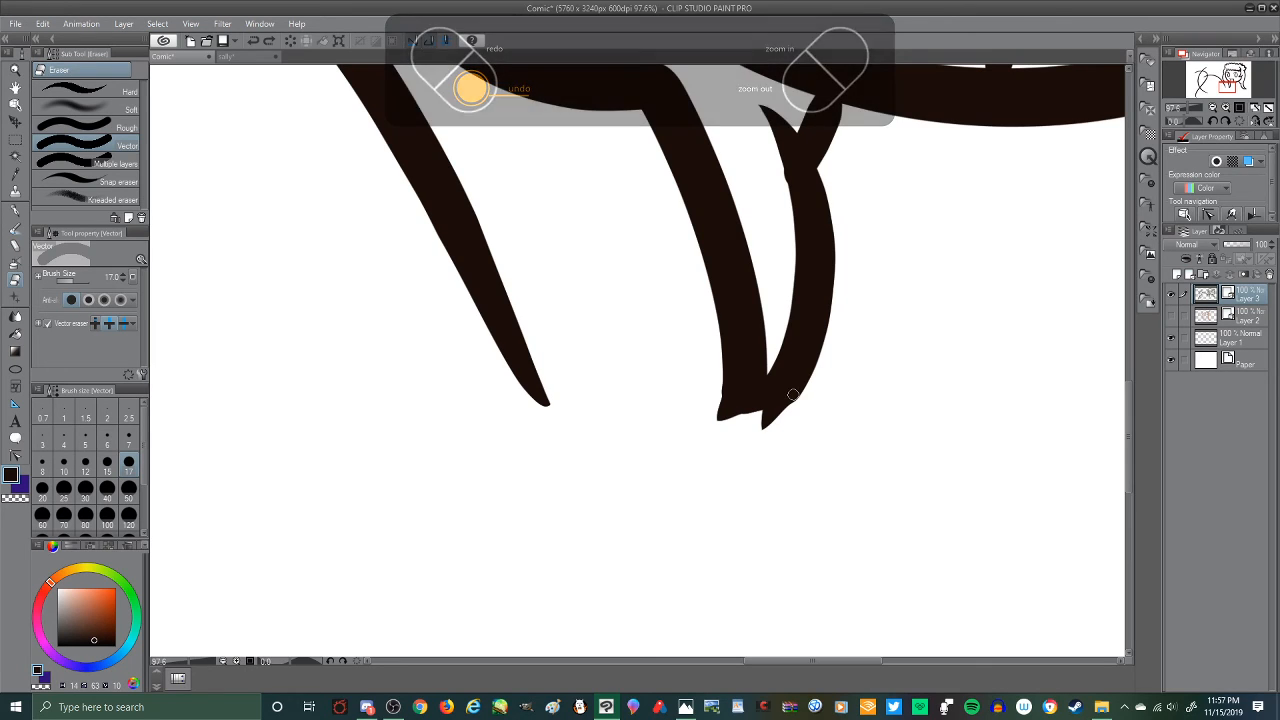
{"action": "left_click", "coordinate": [720, 436]}
{"action": "key", "text": "ctrl+z"}
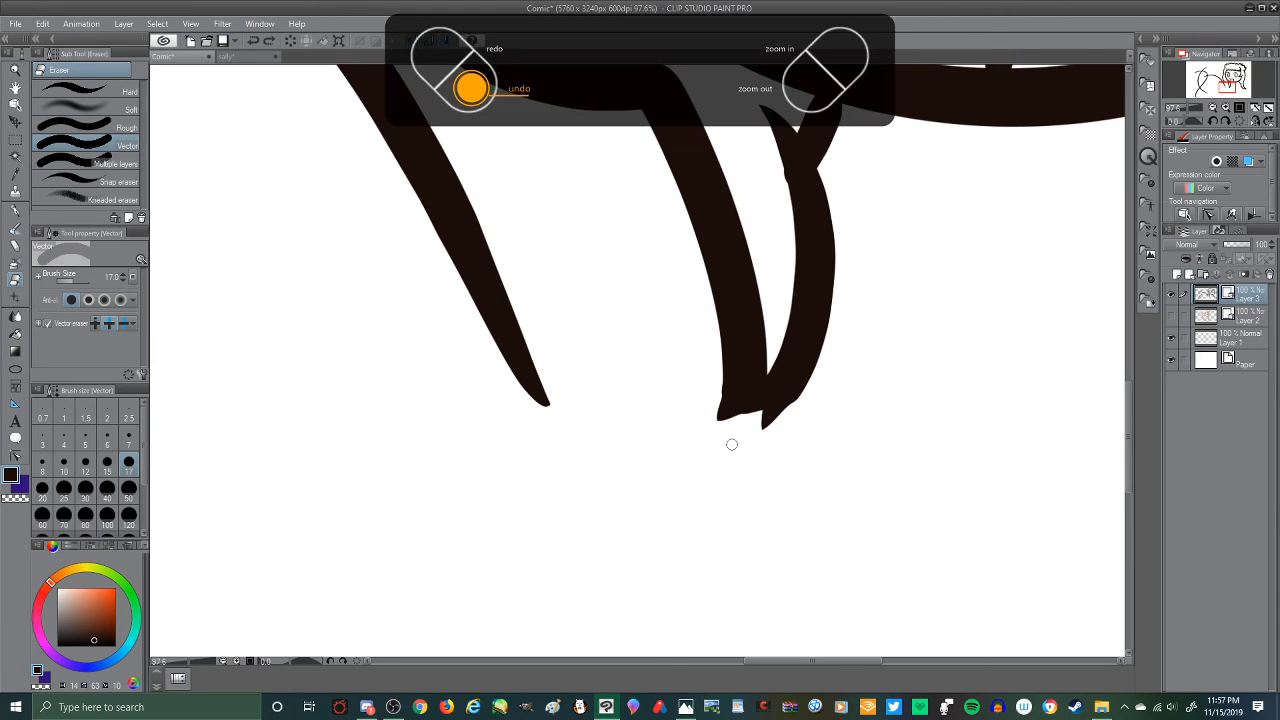
{"action": "left_click", "coordinate": [798, 412]}
{"action": "key", "text": "ctrl+z"}
{"action": "left_click", "coordinate": [770, 426]}
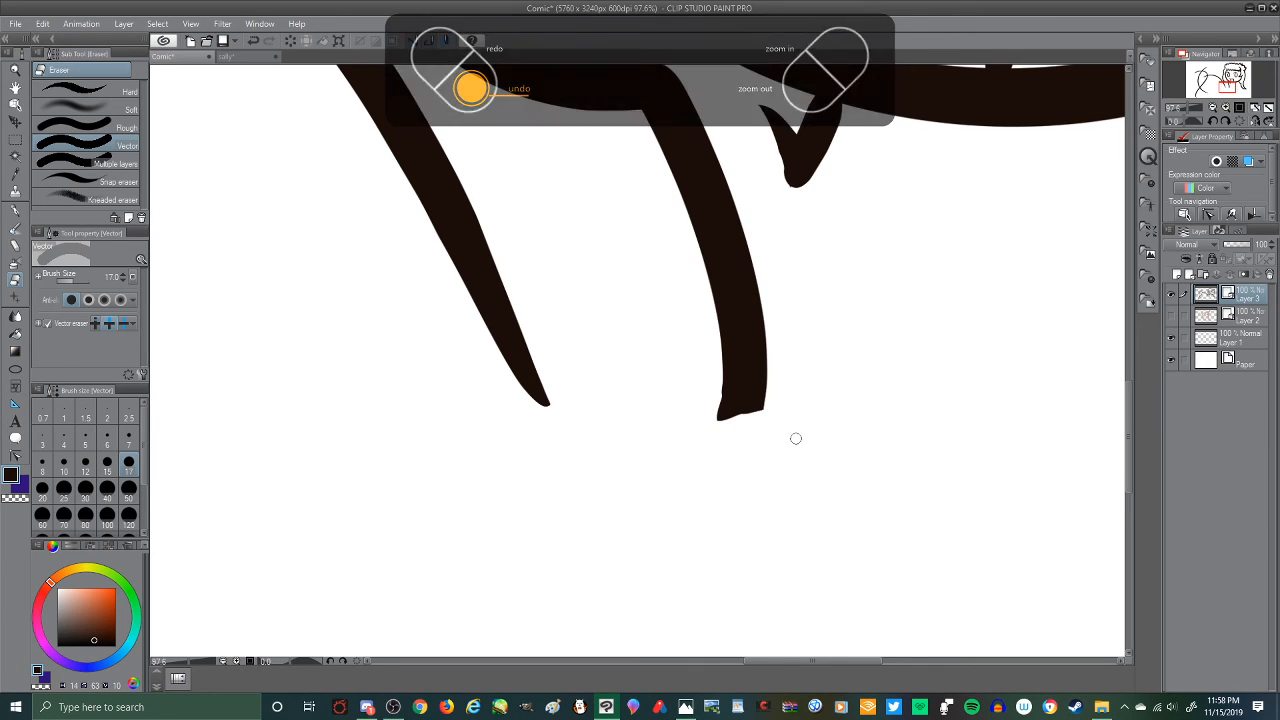
{"action": "key", "text": "ctrl+z"}
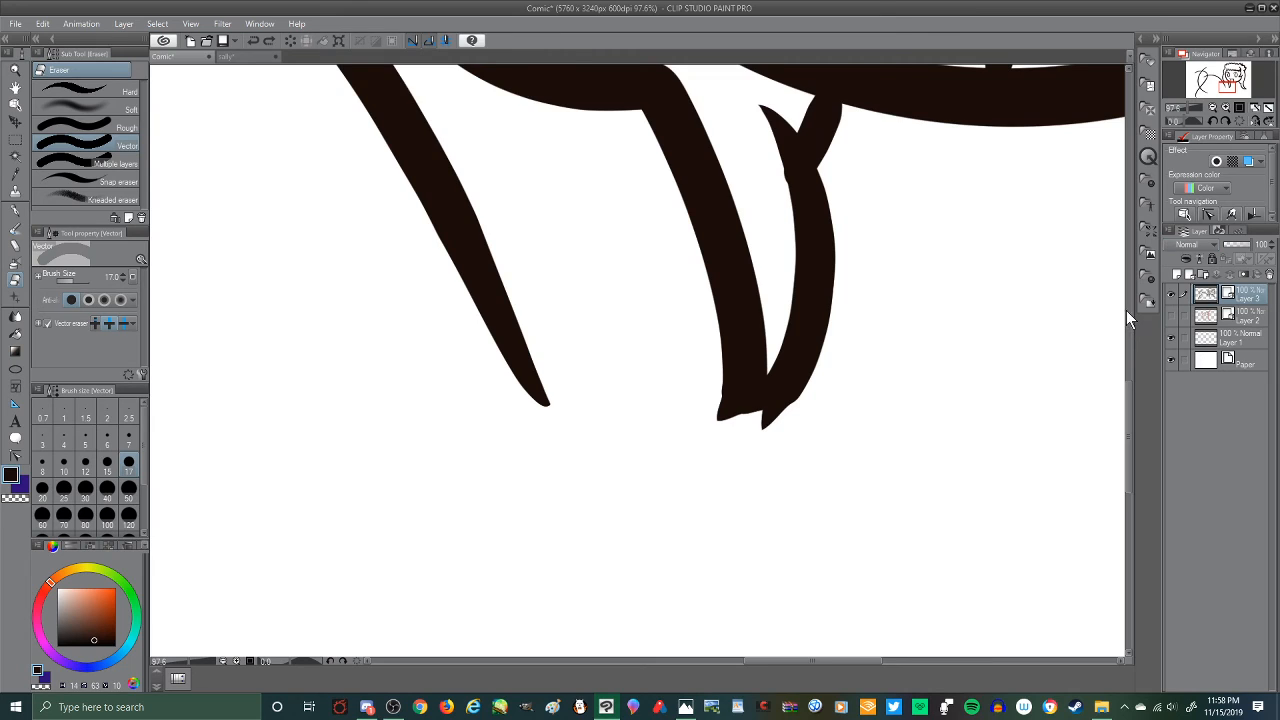
{"action": "key", "text": "ctrl+z"}
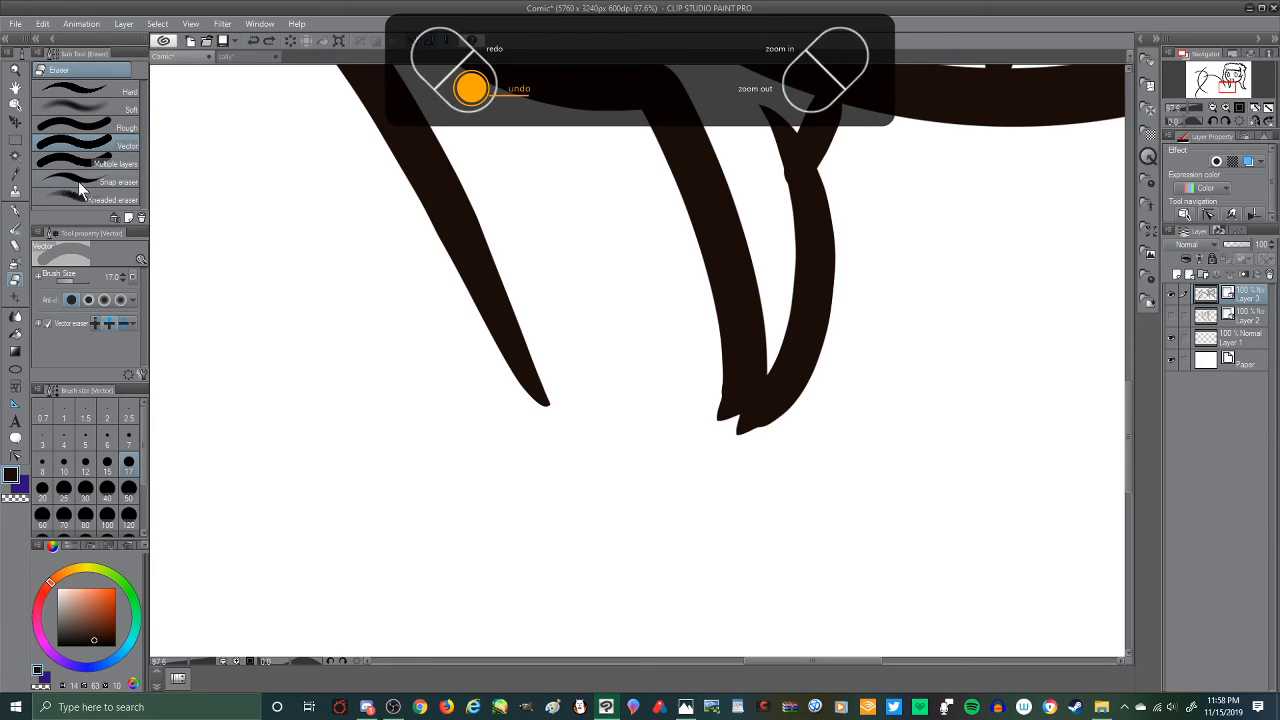
Step: Draw a size 120 G-pen stroke across the left hair lock and erase the line parts beyond its crossings with the Vector eraser
{"action": "key", "text": "p"}
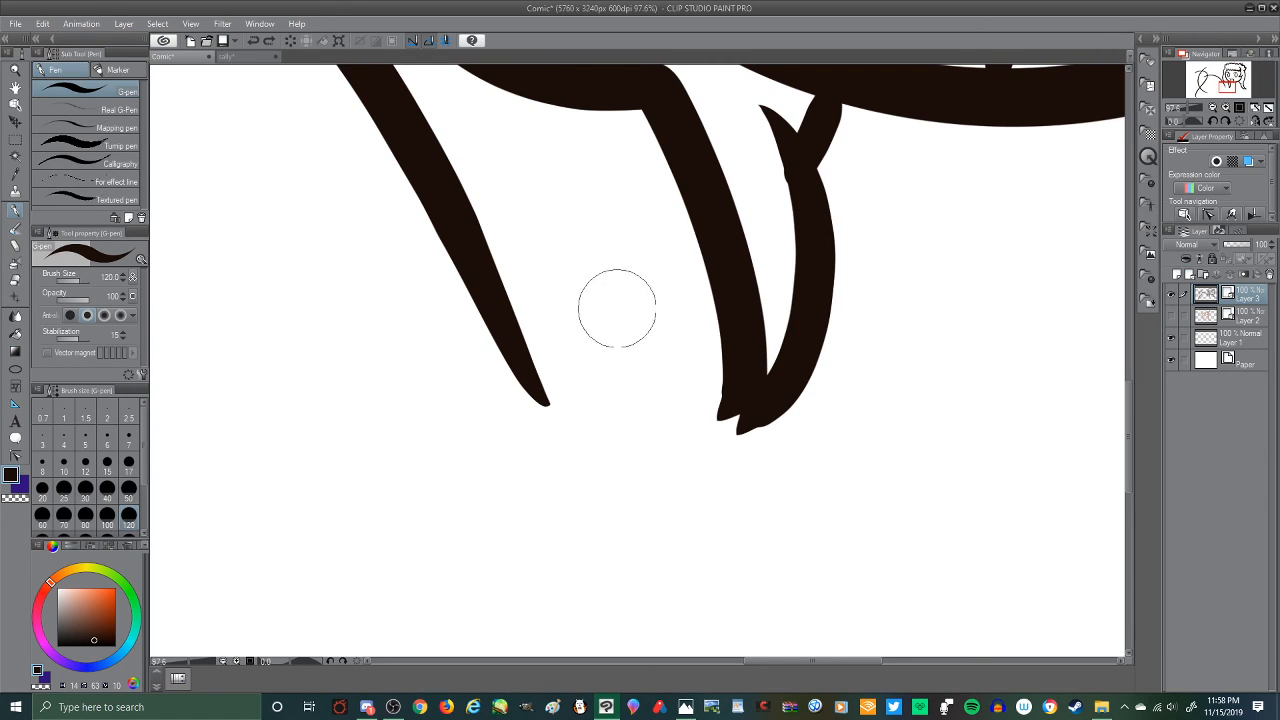
{"action": "left_click_drag", "start_coordinate": [636, 318], "coordinate": [845, 158]}
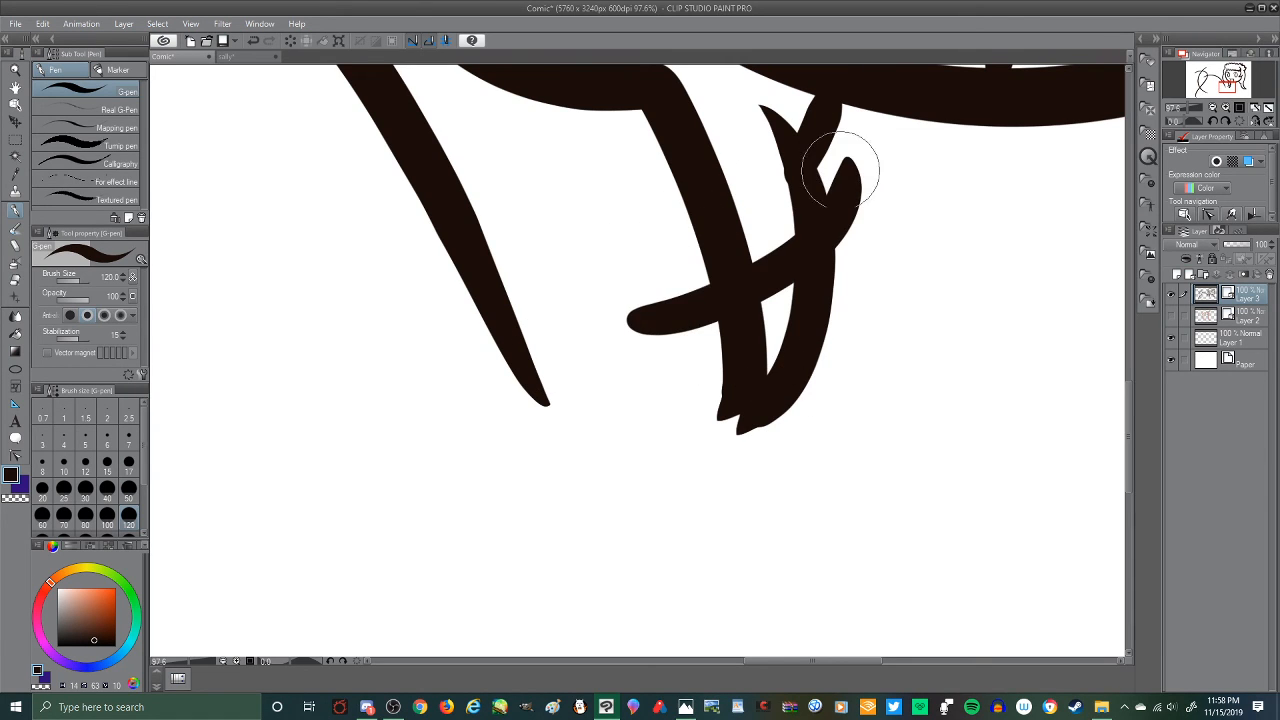
{"action": "left_click", "coordinate": [15, 280]}
{"action": "mouse_move", "coordinate": [641, 332]}
{"action": "left_mouse_down"}
{"action": "mouse_move", "coordinate": [682, 323]}
{"action": "mouse_move", "coordinate": [778, 410]}
{"action": "mouse_move", "coordinate": [727, 367]}
{"action": "mouse_move", "coordinate": [798, 366]}
{"action": "mouse_move", "coordinate": [806, 327]}
{"action": "mouse_move", "coordinate": [861, 310]}
{"action": "mouse_move", "coordinate": [862, 191]}
{"action": "mouse_move", "coordinate": [863, 294]}
{"action": "left_mouse_up"}
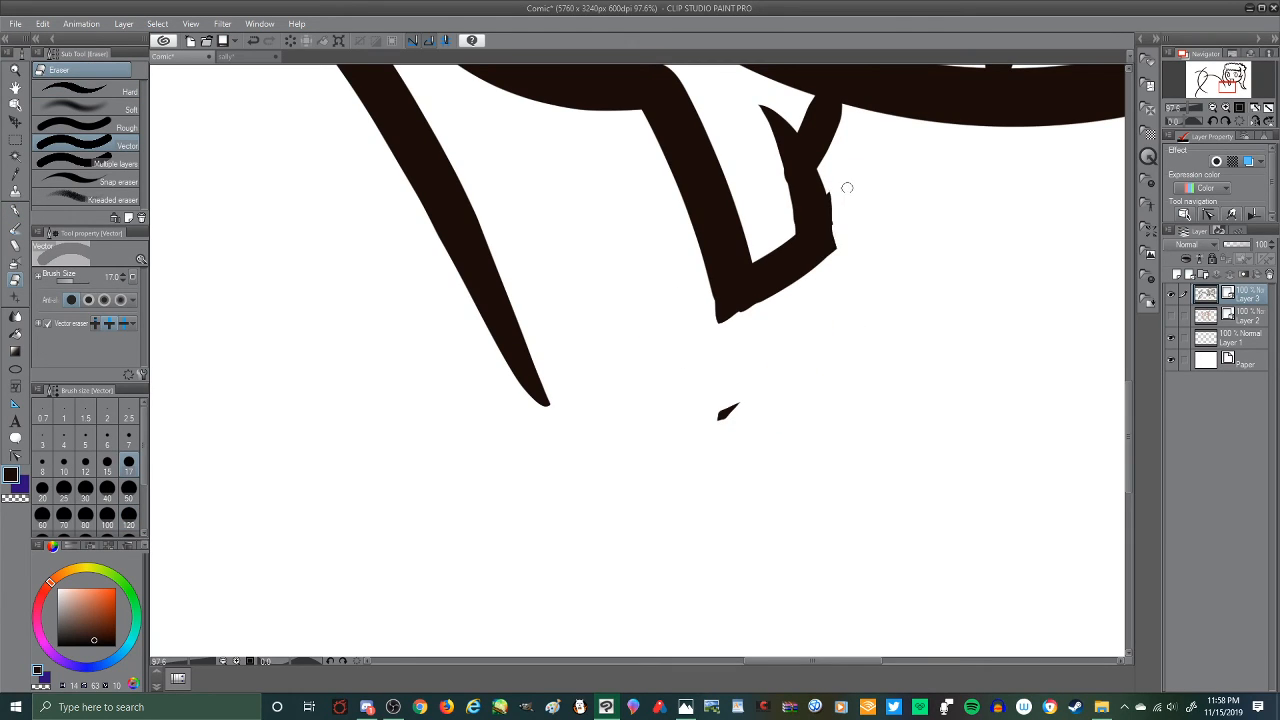
{"action": "left_click_drag", "start_coordinate": [834, 178], "coordinate": [828, 277]}
{"action": "left_click_drag", "start_coordinate": [720, 414], "coordinate": [735, 372]}
{"action": "scroll", "coordinate": [838, 184], "scroll_direction": "down", "scroll_amount": 10}
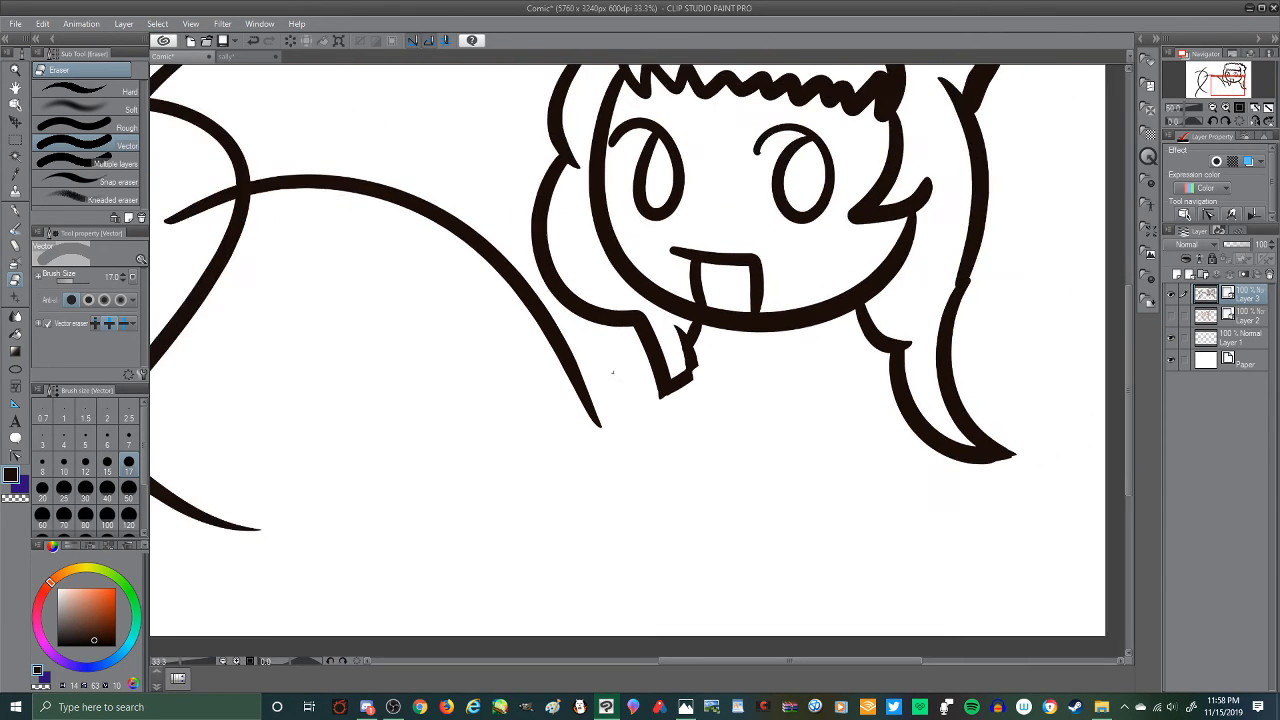
Step: Move the control points at the left lock's cut corner so the crossing stroke joins the inner line smoothly
{"action": "left_click", "coordinate": [1185, 215]}
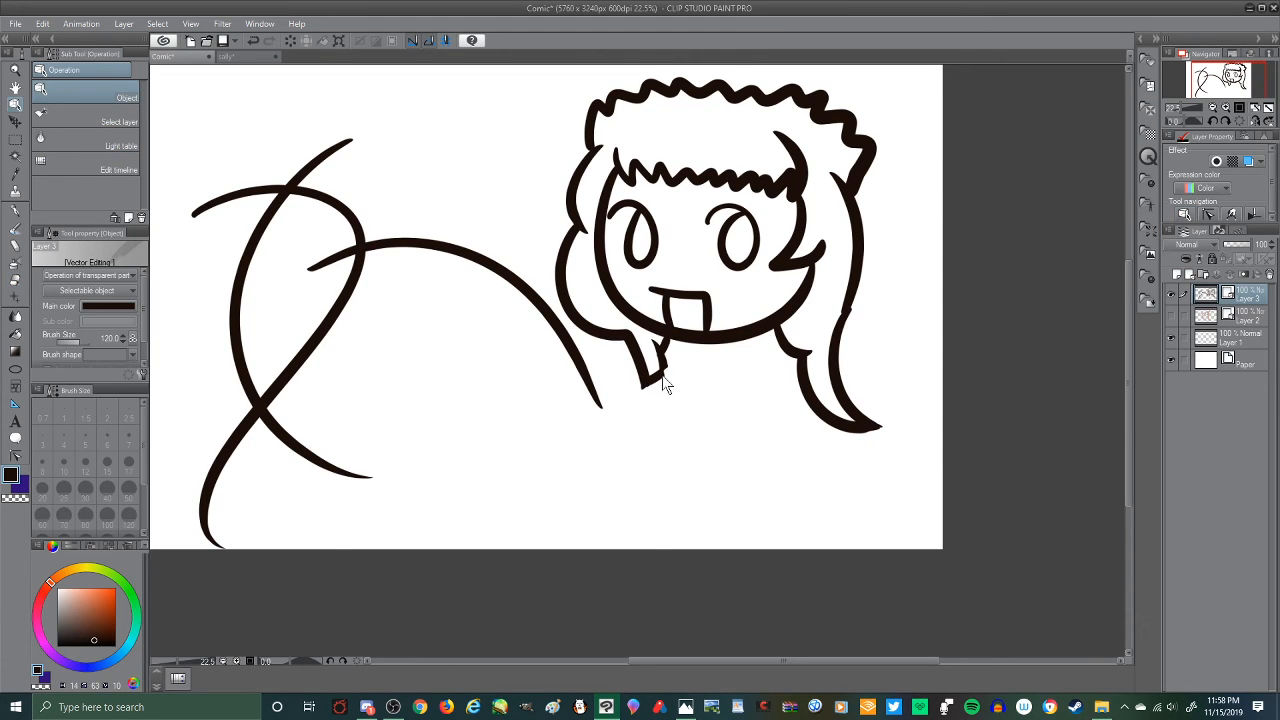
{"action": "key", "text": "y"}
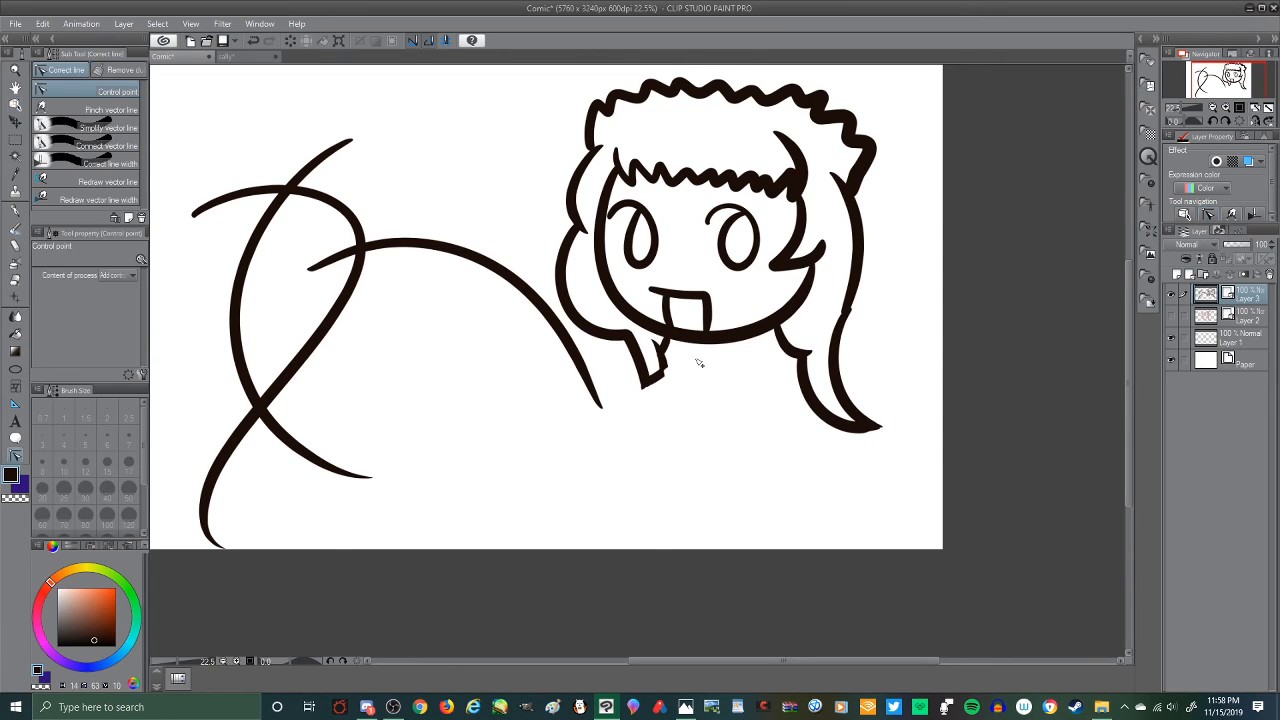
{"action": "scroll", "coordinate": [692, 358], "scroll_direction": "up", "scroll_amount": 3}
{"action": "scroll", "coordinate": [607, 397], "scroll_direction": "up", "scroll_amount": 4}
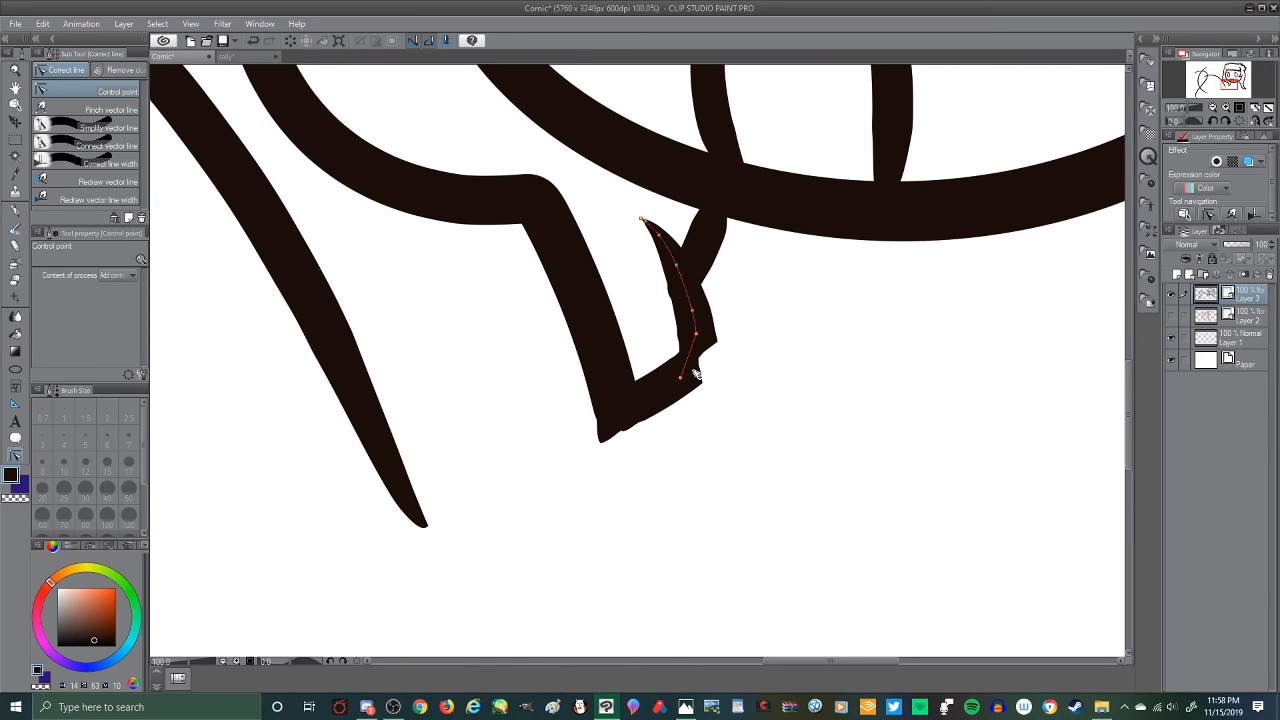
{"action": "left_click_drag", "start_coordinate": [688, 362], "coordinate": [702, 367]}
{"action": "scroll", "coordinate": [469, 400], "scroll_direction": "down", "scroll_amount": 2}
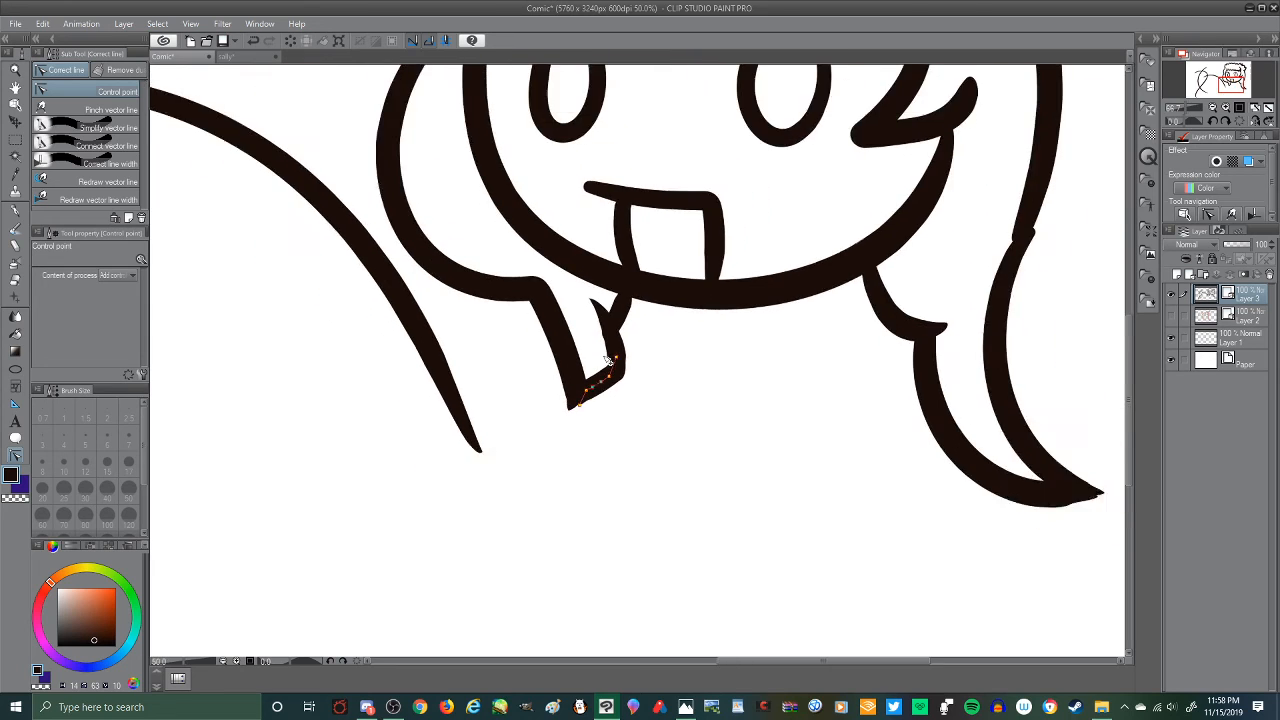
Step: Adjust the upper end point of the right lock's lower outer line to smooth its joint with the line above
{"action": "scroll", "coordinate": [607, 362], "scroll_direction": "down", "scroll_amount": 4}
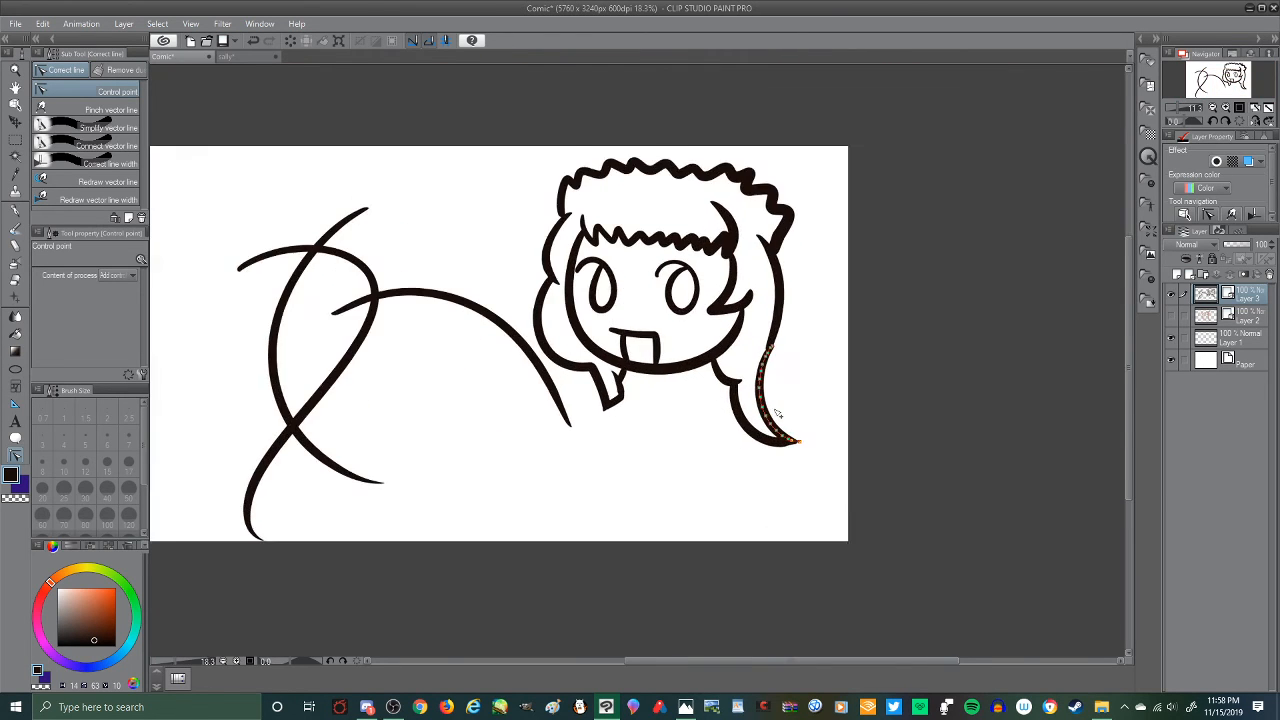
{"action": "scroll", "coordinate": [777, 413], "scroll_direction": "up", "scroll_amount": 3}
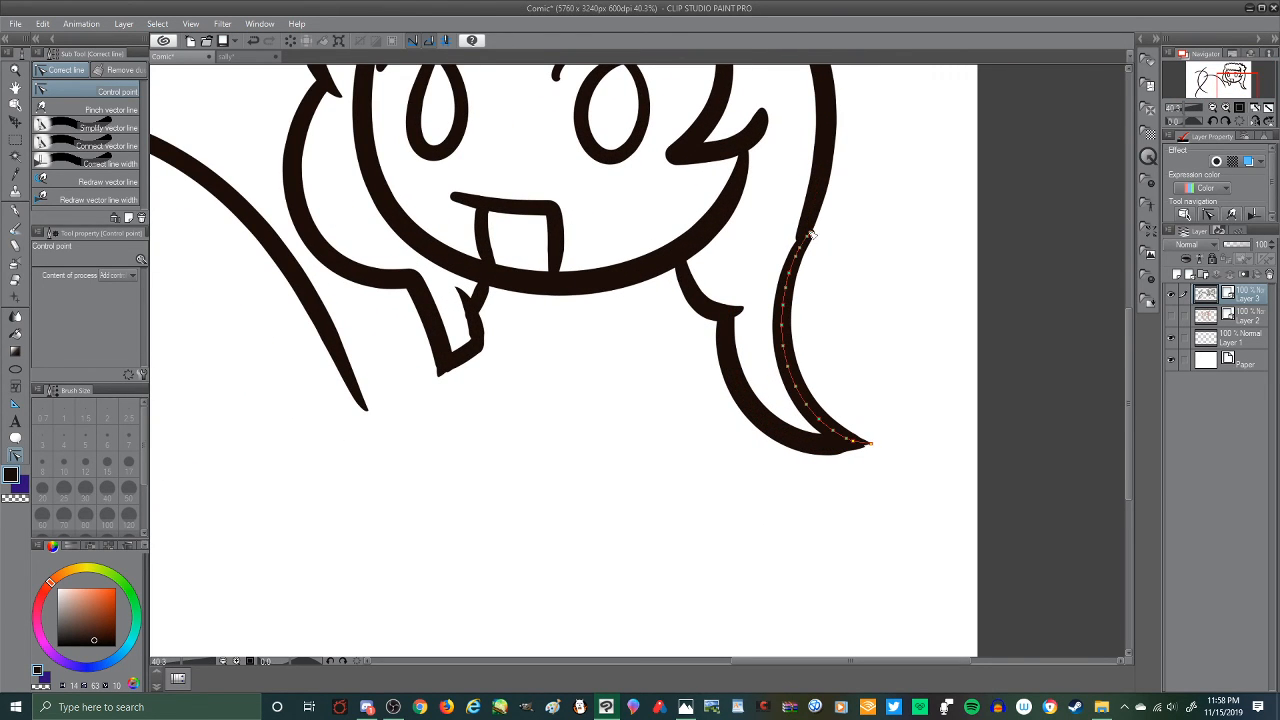
{"action": "mouse_move", "coordinate": [814, 218]}
{"action": "left_mouse_down"}
{"action": "mouse_move", "coordinate": [815, 200]}
{"action": "mouse_move", "coordinate": [830, 366]}
{"action": "mouse_move", "coordinate": [806, 207]}
{"action": "left_mouse_up"}
Step: Reshape the left lock's end stroke with its control points, pulling the tip downward into a longer point
{"action": "scroll", "coordinate": [335, 372], "scroll_direction": "up", "scroll_amount": 5}
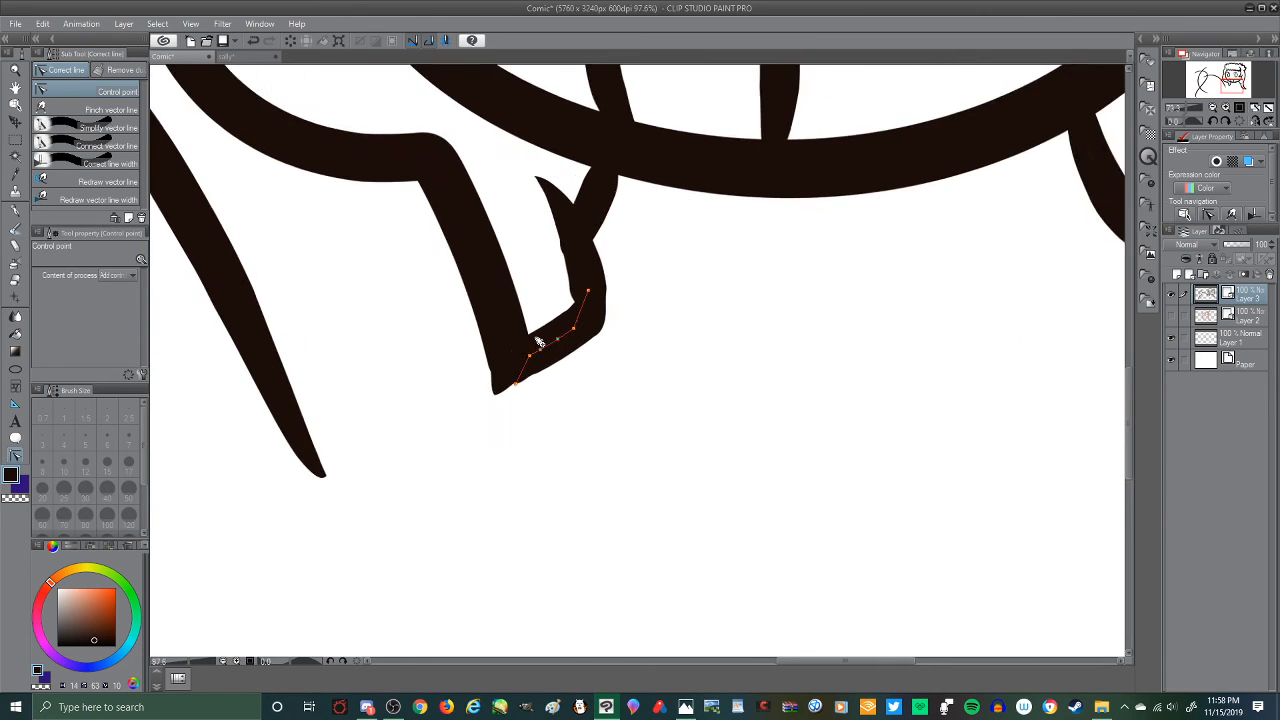
{"action": "mouse_move", "coordinate": [512, 392]}
{"action": "left_mouse_down"}
{"action": "mouse_move", "coordinate": [517, 477]}
{"action": "mouse_move", "coordinate": [490, 493]}
{"action": "left_mouse_up"}
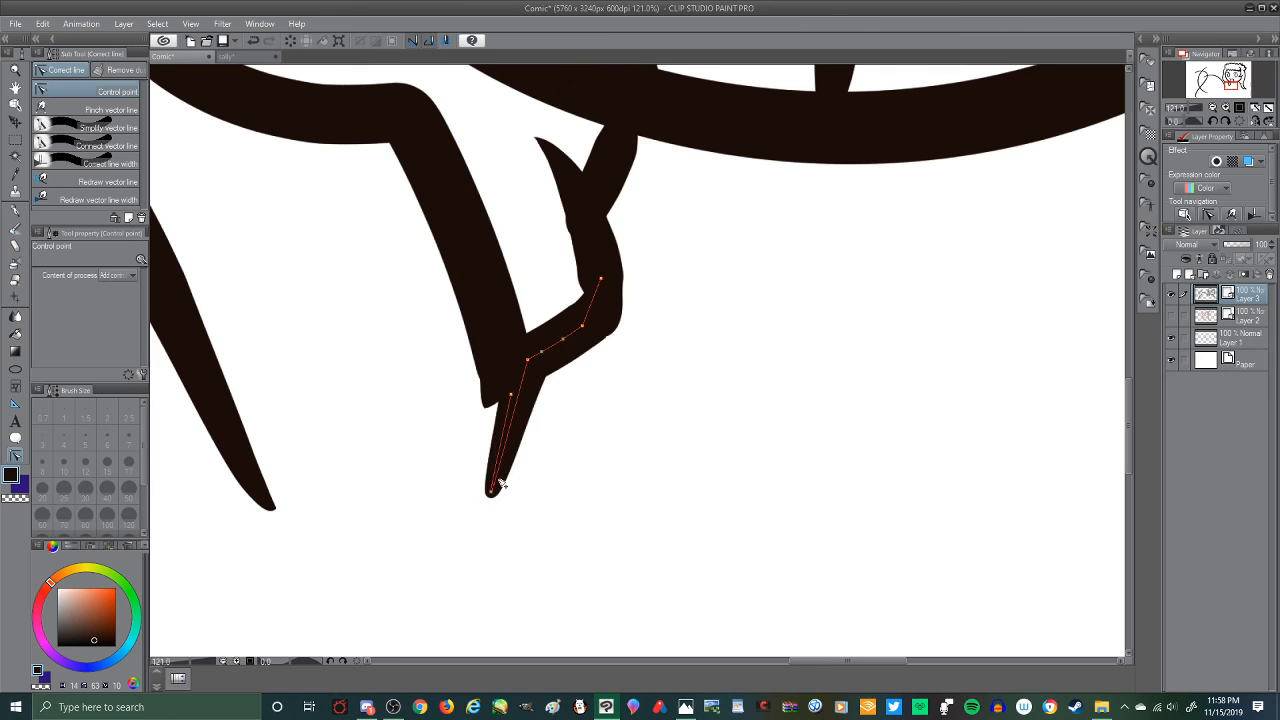
{"action": "mouse_move", "coordinate": [529, 366]}
{"action": "left_mouse_down"}
{"action": "mouse_move", "coordinate": [547, 351]}
{"action": "mouse_move", "coordinate": [590, 368]}
{"action": "mouse_move", "coordinate": [607, 342]}
{"action": "mouse_move", "coordinate": [604, 270]}
{"action": "left_mouse_up"}
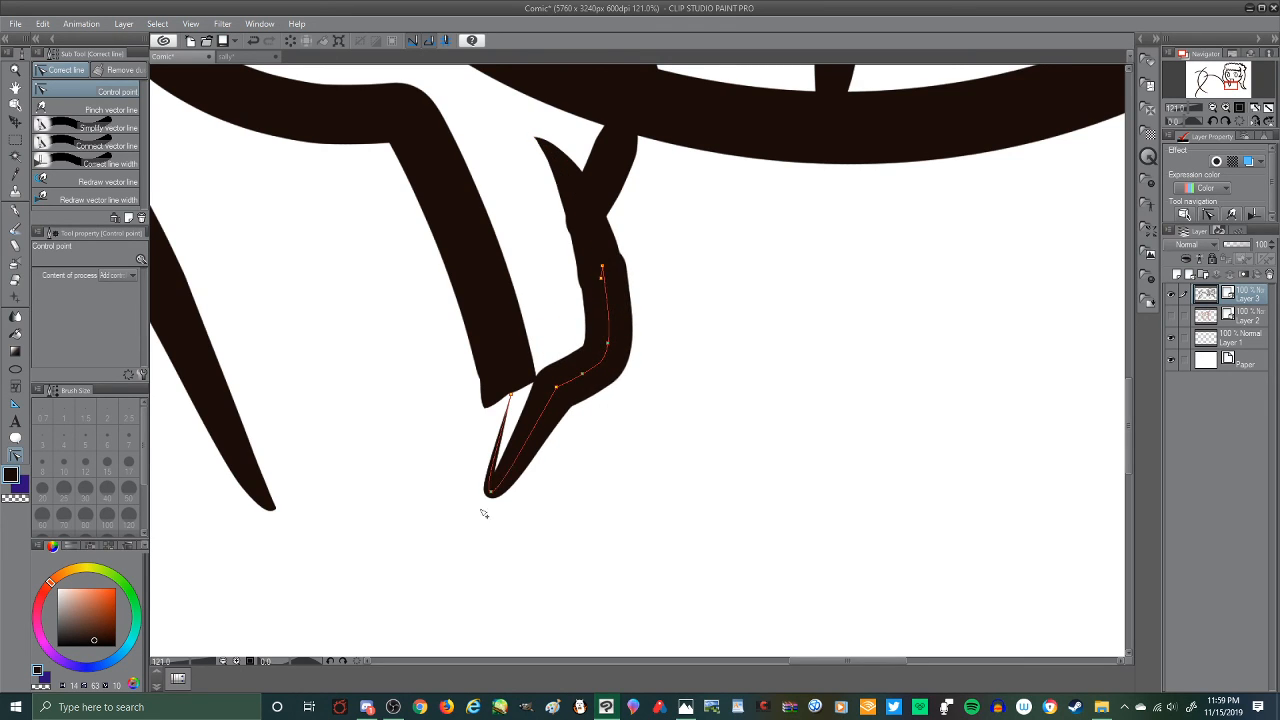
Step: Fill the gap and thicken both edges of the left lock's tip with size 120 G-pen strokes, extending it downward
{"action": "left_click", "coordinate": [15, 210]}
{"action": "mouse_move", "coordinate": [523, 395]}
{"action": "left_mouse_down"}
{"action": "mouse_move", "coordinate": [505, 369]}
{"action": "mouse_move", "coordinate": [498, 427]}
{"action": "mouse_move", "coordinate": [512, 387]}
{"action": "mouse_move", "coordinate": [516, 410]}
{"action": "mouse_move", "coordinate": [510, 401]}
{"action": "mouse_move", "coordinate": [496, 463]}
{"action": "mouse_move", "coordinate": [501, 384]}
{"action": "mouse_move", "coordinate": [499, 468]}
{"action": "mouse_move", "coordinate": [497, 382]}
{"action": "mouse_move", "coordinate": [485, 500]}
{"action": "left_mouse_up"}
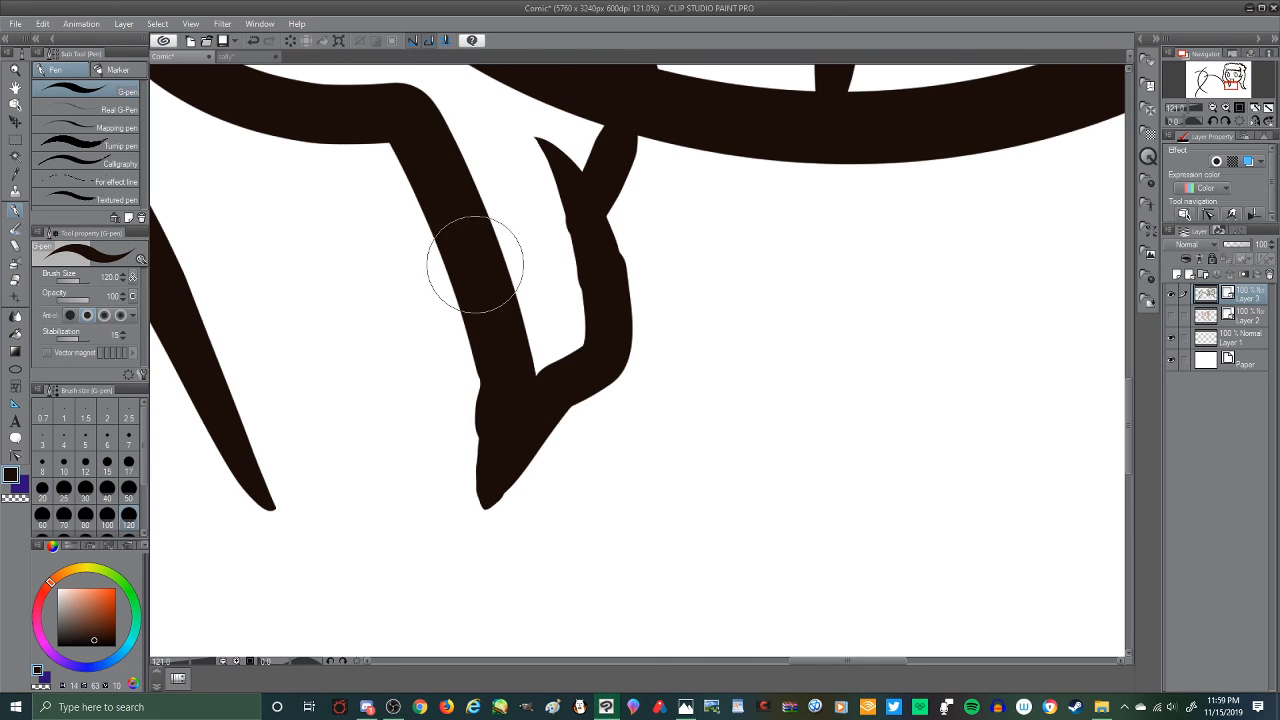
{"action": "left_click_drag", "start_coordinate": [476, 350], "coordinate": [470, 572]}
{"action": "left_click_drag", "start_coordinate": [574, 405], "coordinate": [608, 345]}
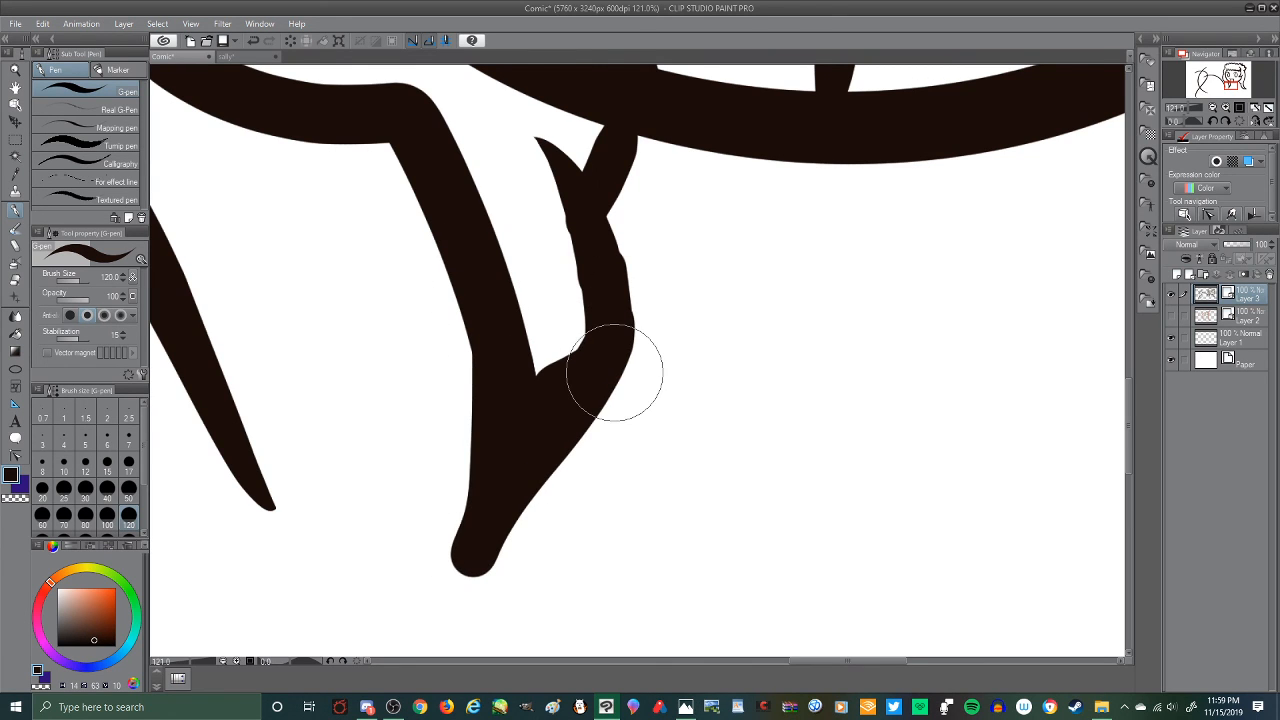
{"action": "scroll", "coordinate": [500, 452], "scroll_direction": "down", "scroll_amount": 5}
{"action": "scroll", "coordinate": [543, 414], "scroll_direction": "down", "scroll_amount": 10}
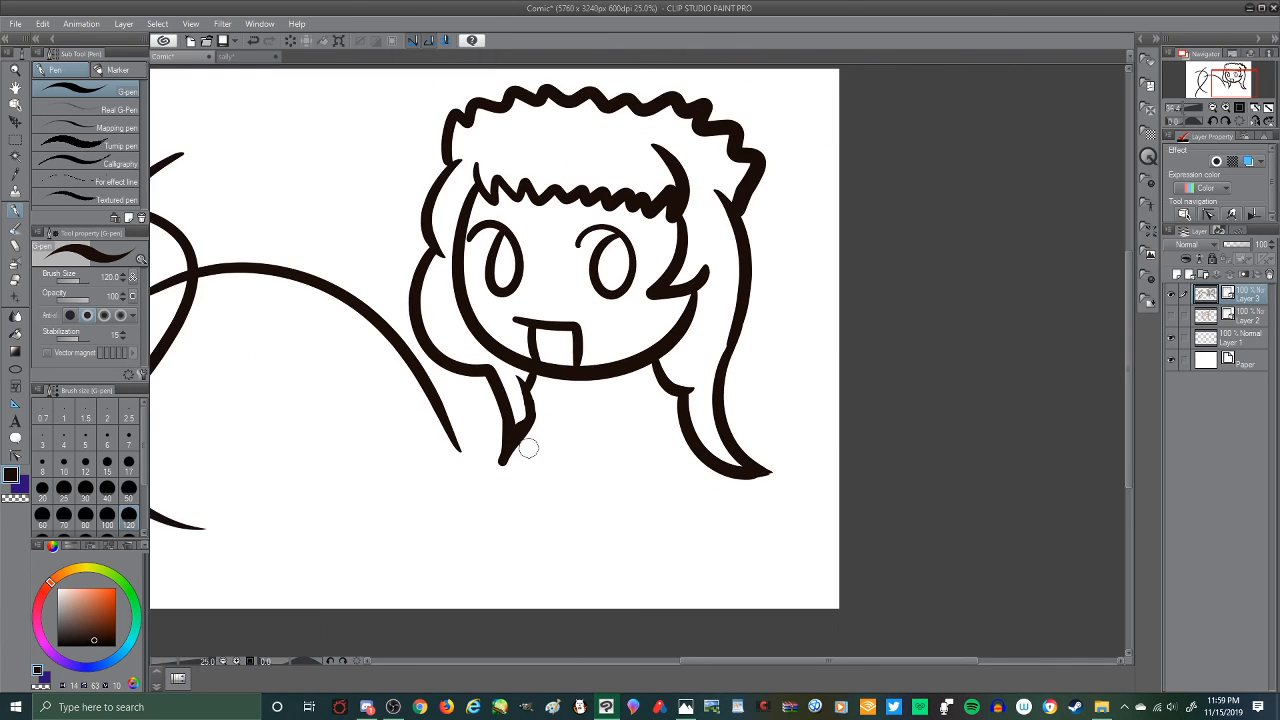
{"action": "scroll", "coordinate": [586, 448], "scroll_direction": "down", "scroll_amount": 2}
{"action": "scroll", "coordinate": [586, 449], "scroll_direction": "up", "scroll_amount": 6}
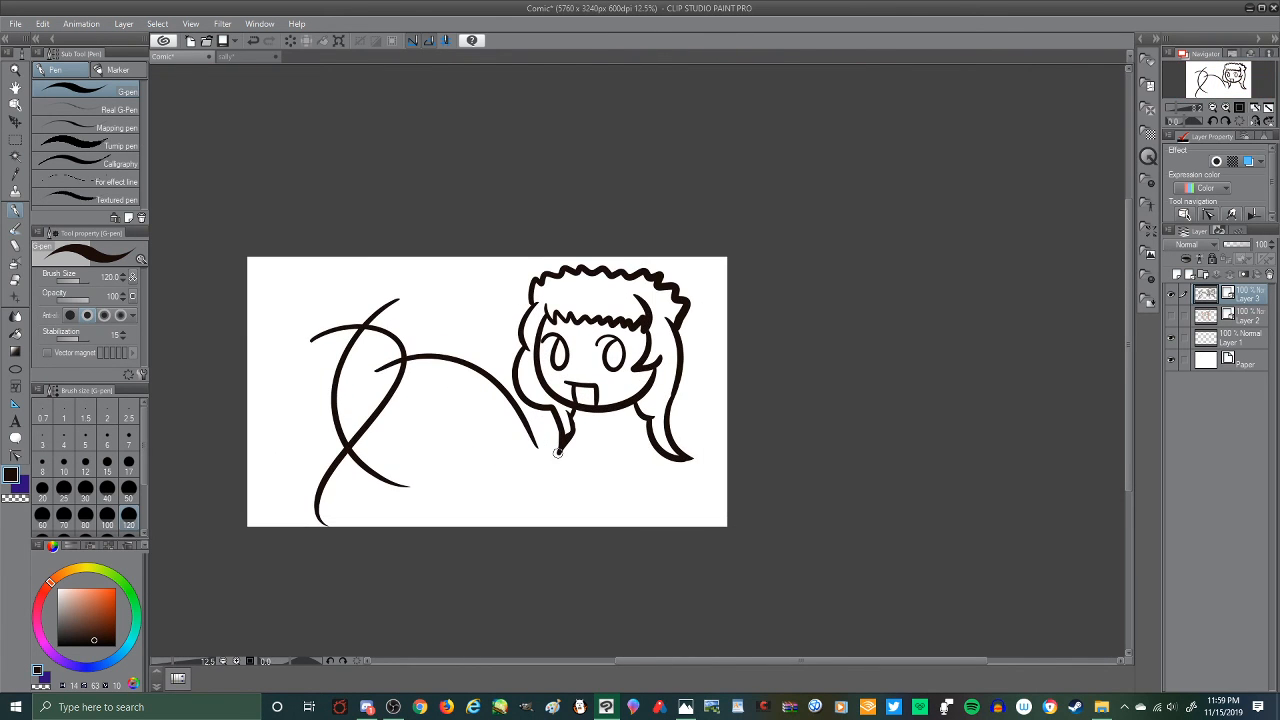
{"action": "scroll", "coordinate": [558, 452], "scroll_direction": "up", "scroll_amount": 1}
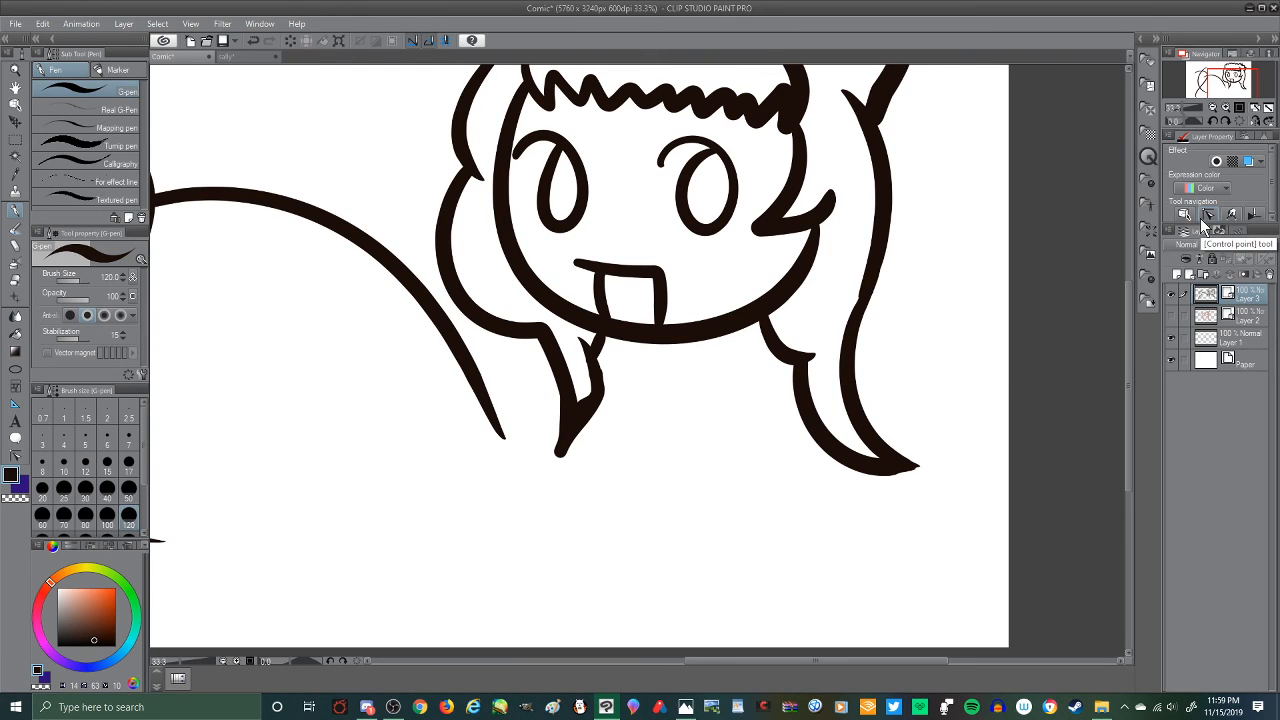
Step: Flatten the leftmost dip in the wavy outline on top of the head by moving its control points
{"action": "scroll", "coordinate": [757, 609], "scroll_direction": "down", "scroll_amount": 2}
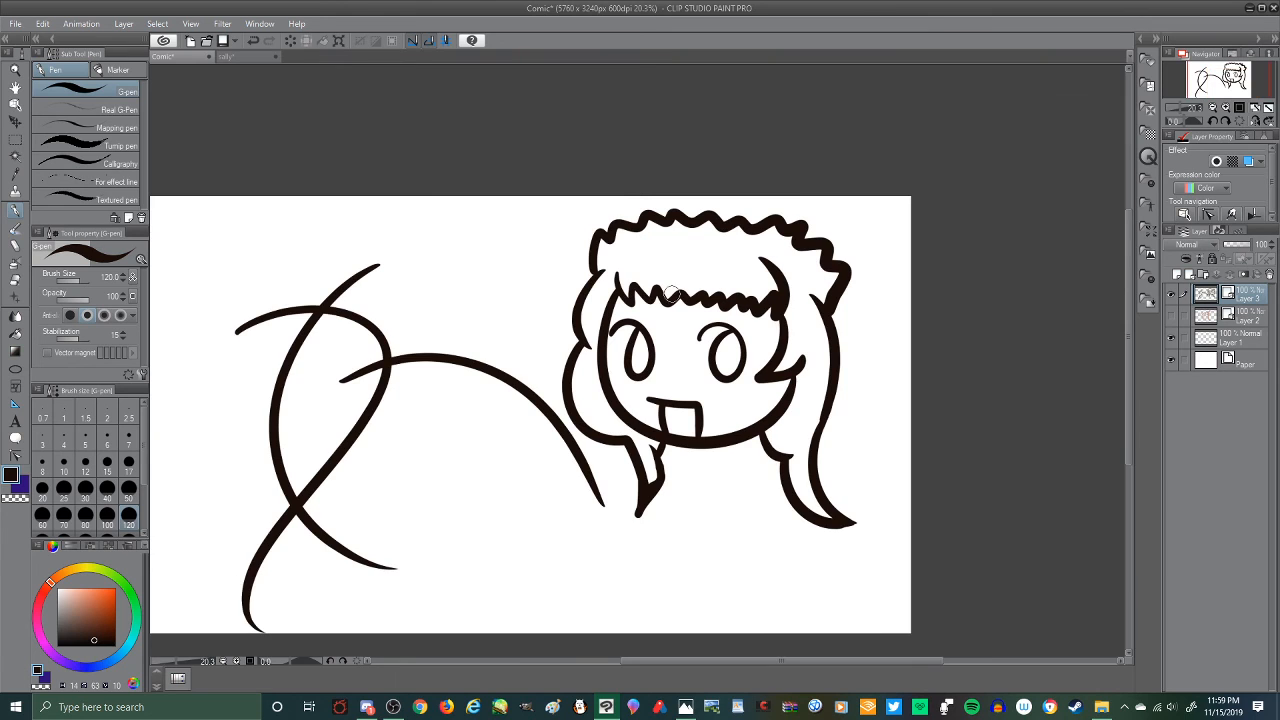
{"action": "scroll", "coordinate": [660, 225], "scroll_direction": "up", "scroll_amount": 3}
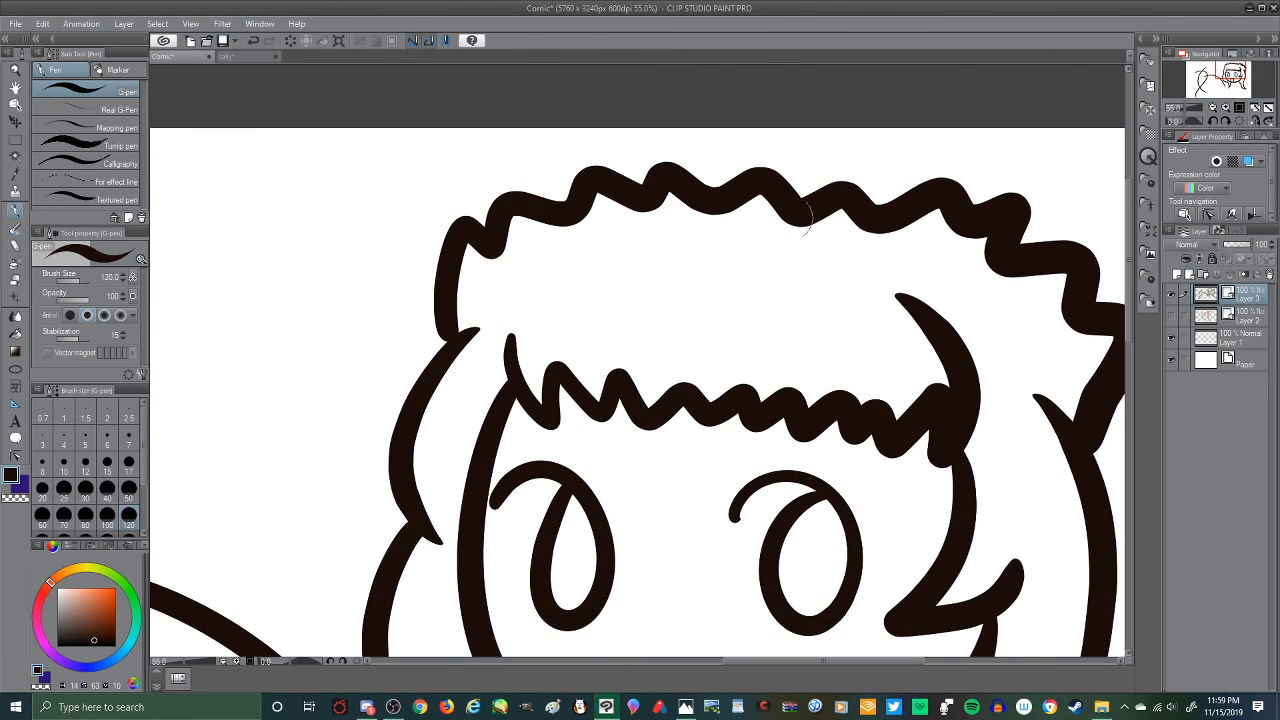
{"action": "scroll", "coordinate": [806, 215], "scroll_direction": "down", "scroll_amount": 1}
{"action": "scroll", "coordinate": [606, 209], "scroll_direction": "up", "scroll_amount": 2}
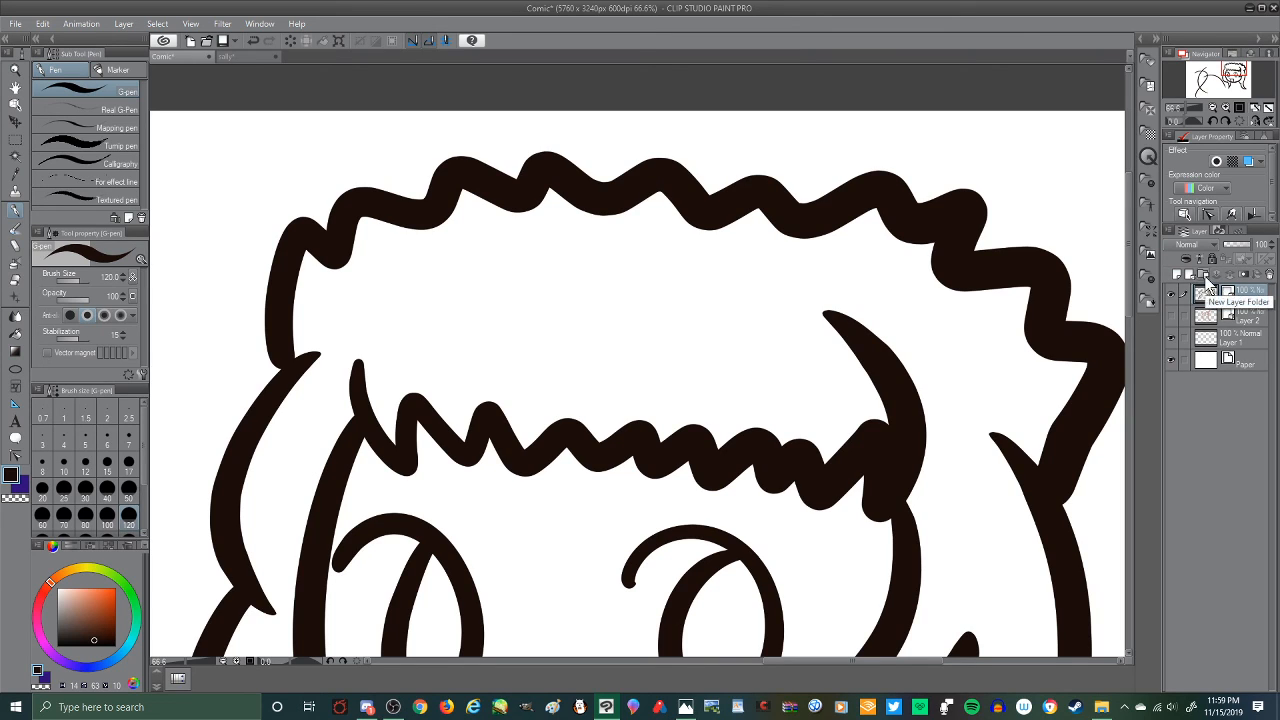
{"action": "left_click", "coordinate": [1210, 216]}
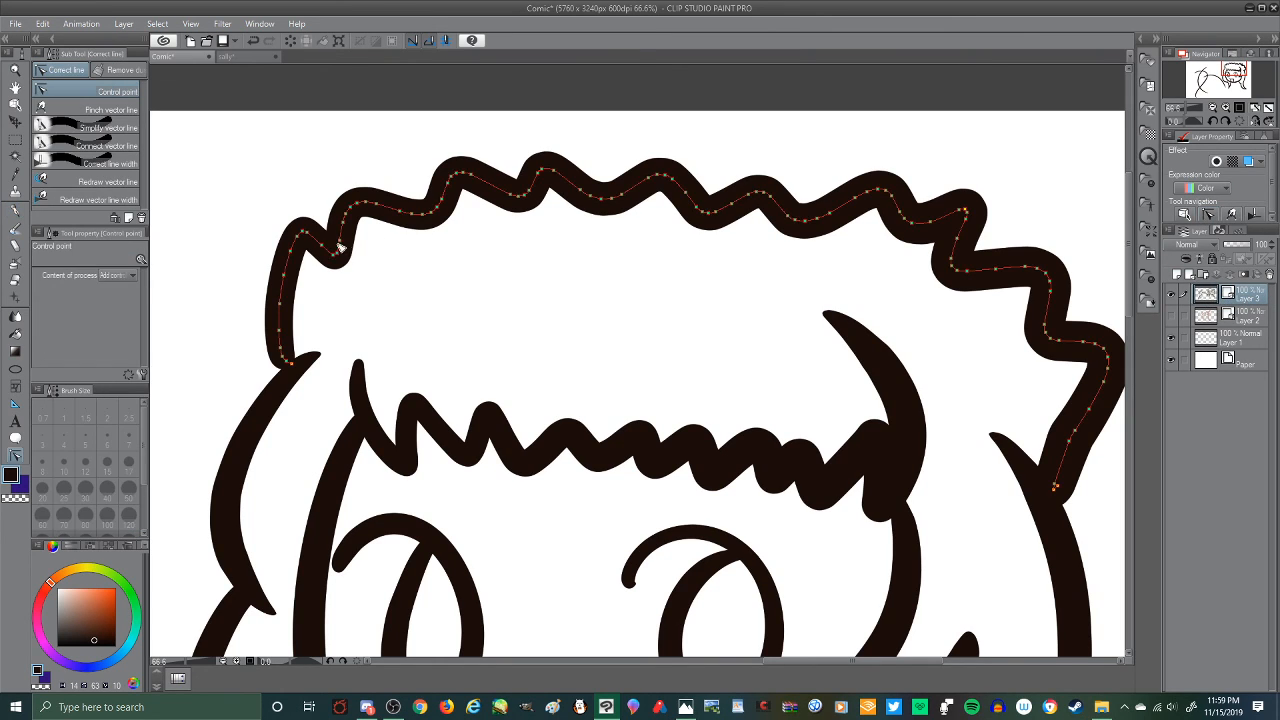
{"action": "mouse_move", "coordinate": [335, 258]}
{"action": "left_mouse_down"}
{"action": "mouse_move", "coordinate": [324, 225]}
{"action": "mouse_move", "coordinate": [334, 253]}
{"action": "mouse_move", "coordinate": [311, 226]}
{"action": "left_mouse_up"}
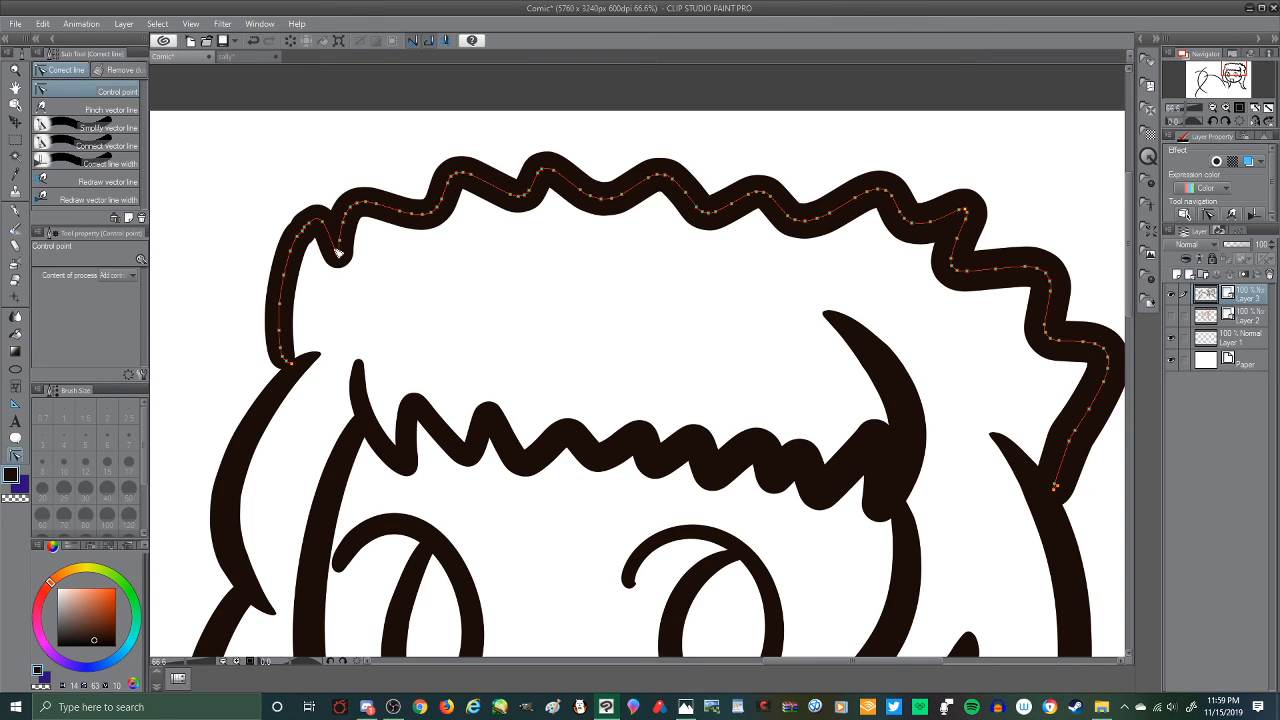
{"action": "left_click_drag", "start_coordinate": [338, 254], "coordinate": [335, 217]}
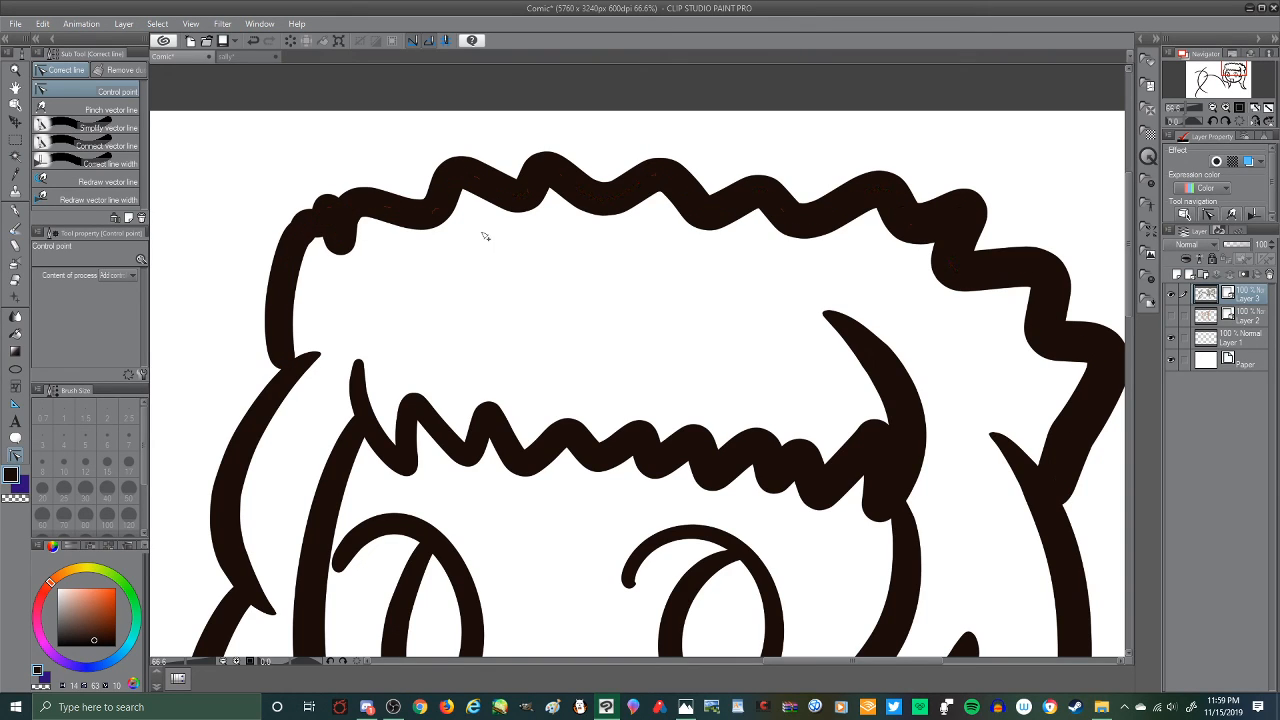
{"action": "left_click_drag", "start_coordinate": [340, 243], "coordinate": [368, 205]}
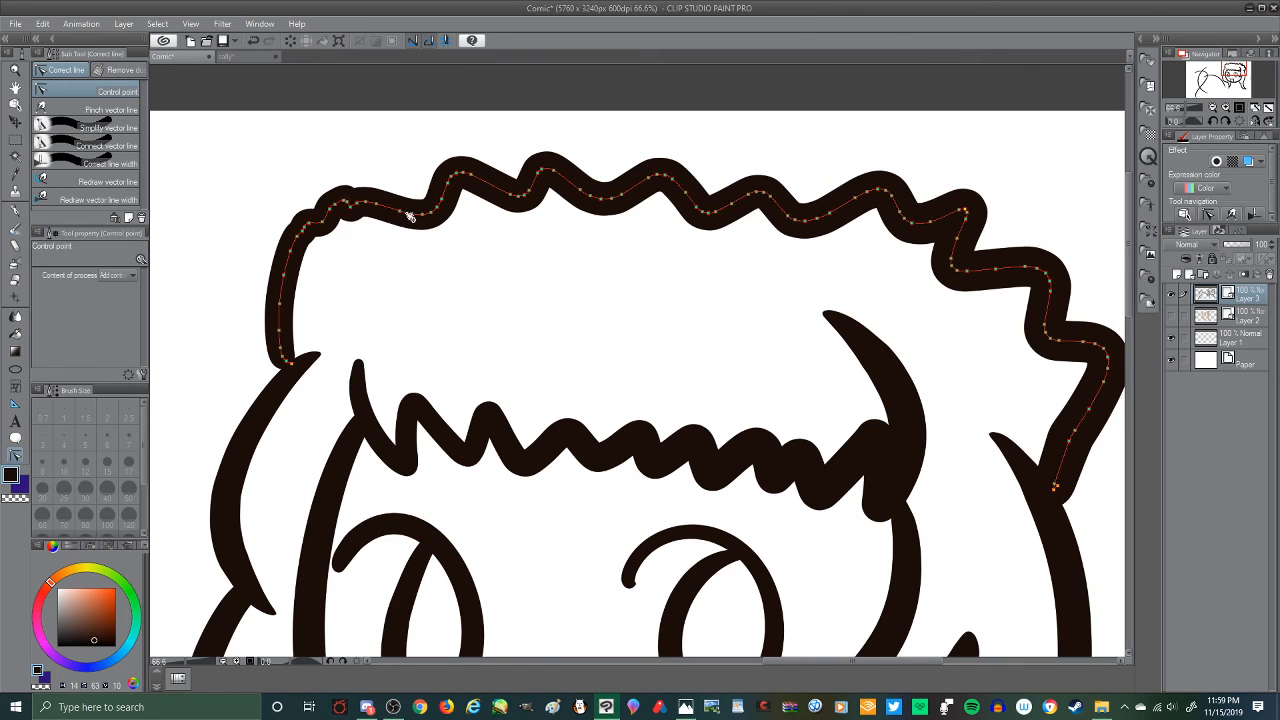
{"action": "scroll", "coordinate": [657, 190], "scroll_direction": "down", "scroll_amount": 5}
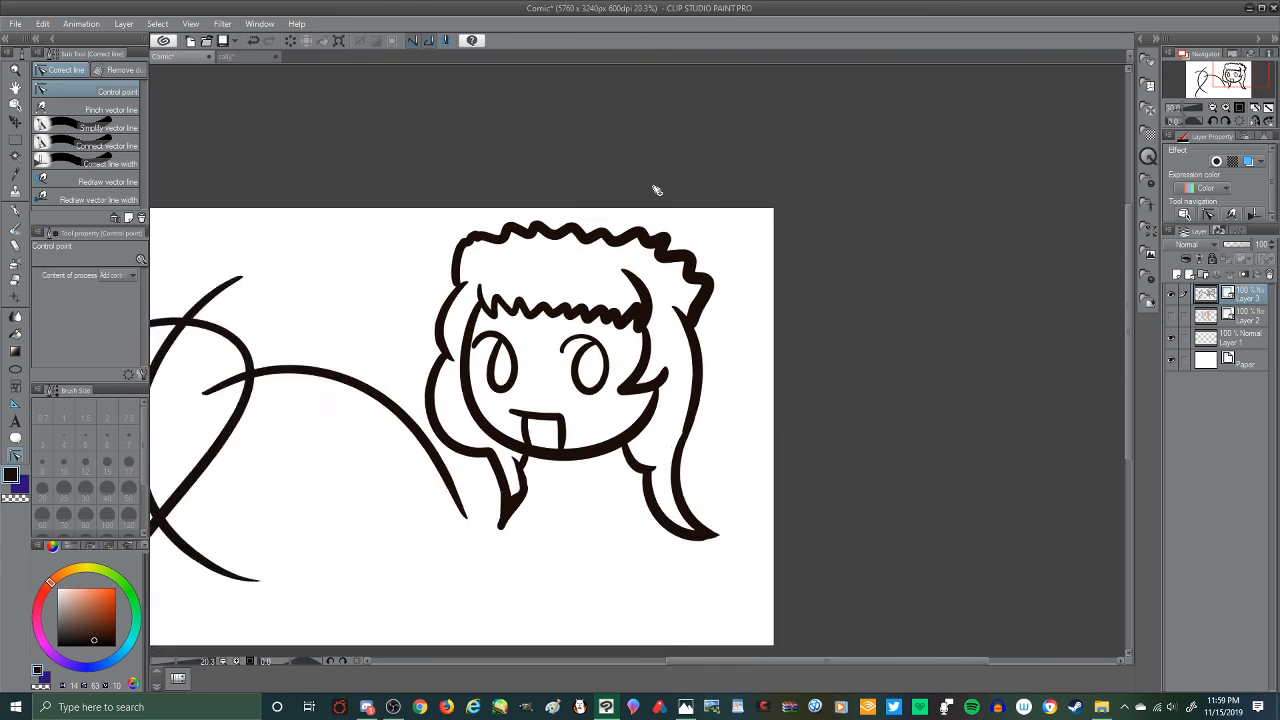
{"action": "scroll", "coordinate": [466, 303], "scroll_direction": "up", "scroll_amount": 4}
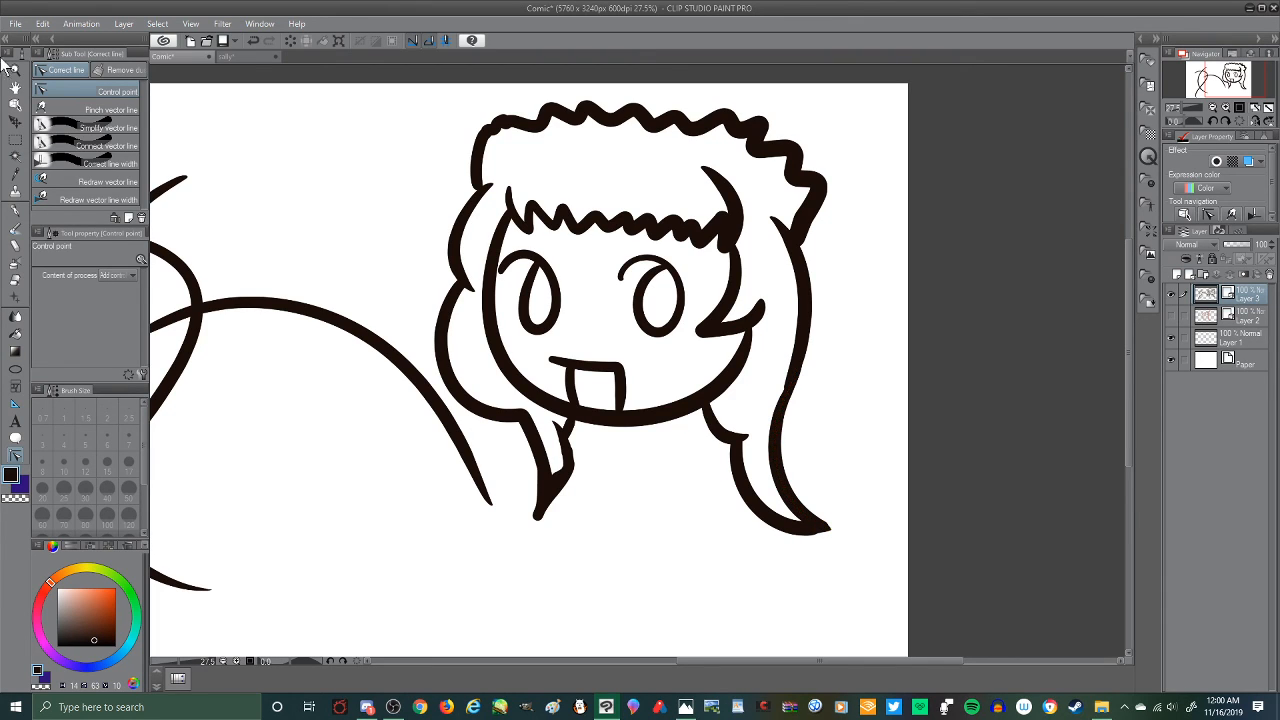
{"action": "left_click", "coordinate": [17, 24]}
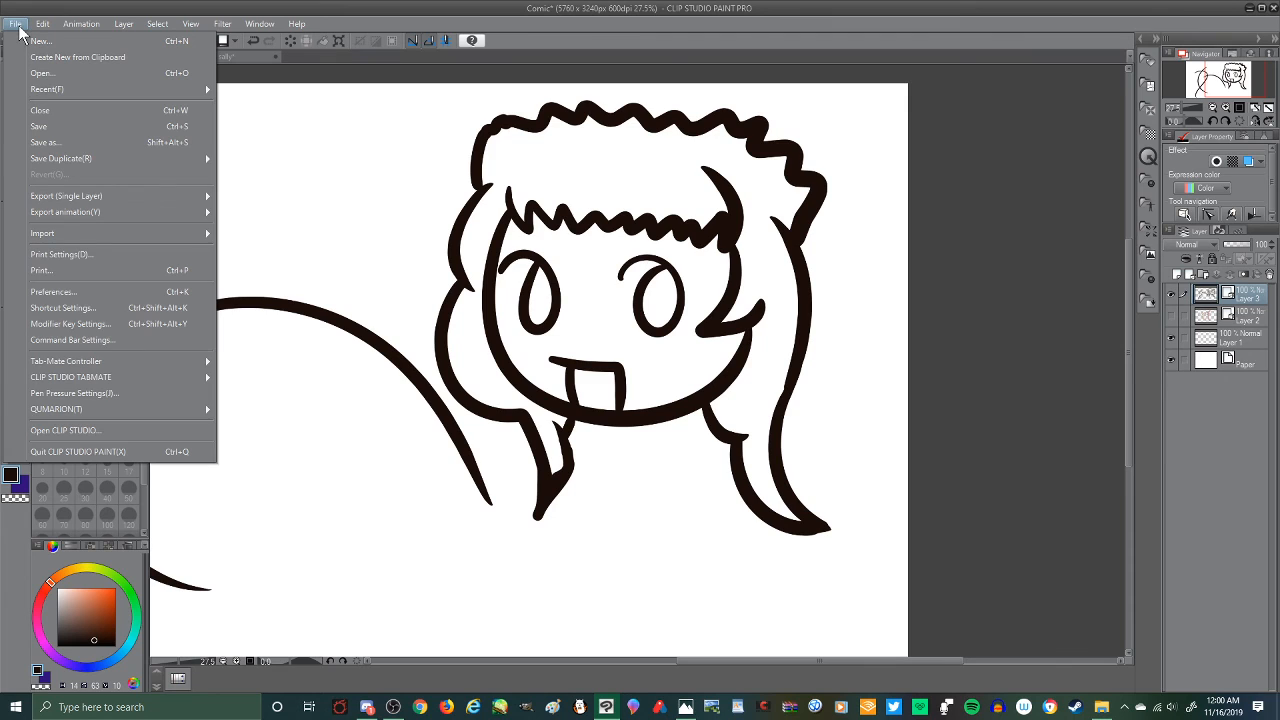
{"action": "left_click", "coordinate": [1064, 242]}
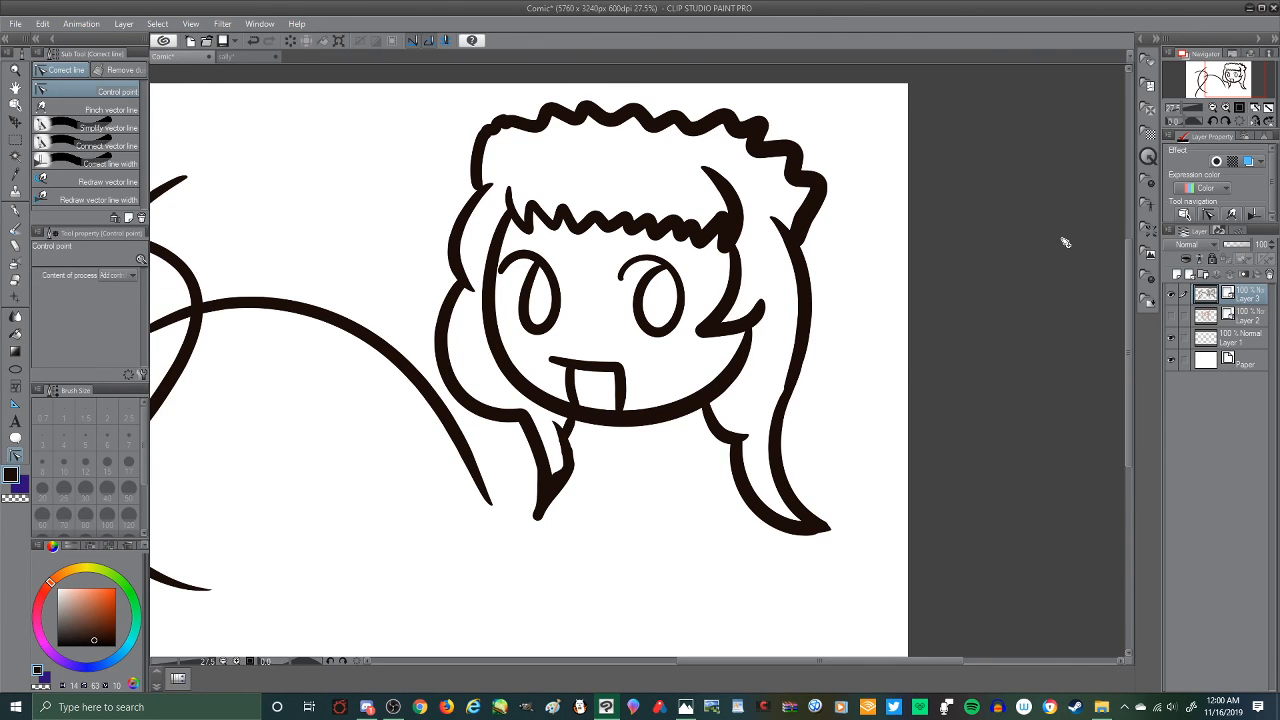
{"action": "scroll", "coordinate": [1065, 242], "scroll_direction": "down", "scroll_amount": 1}
{"action": "scroll", "coordinate": [1022, 234], "scroll_direction": "down", "scroll_amount": 1}
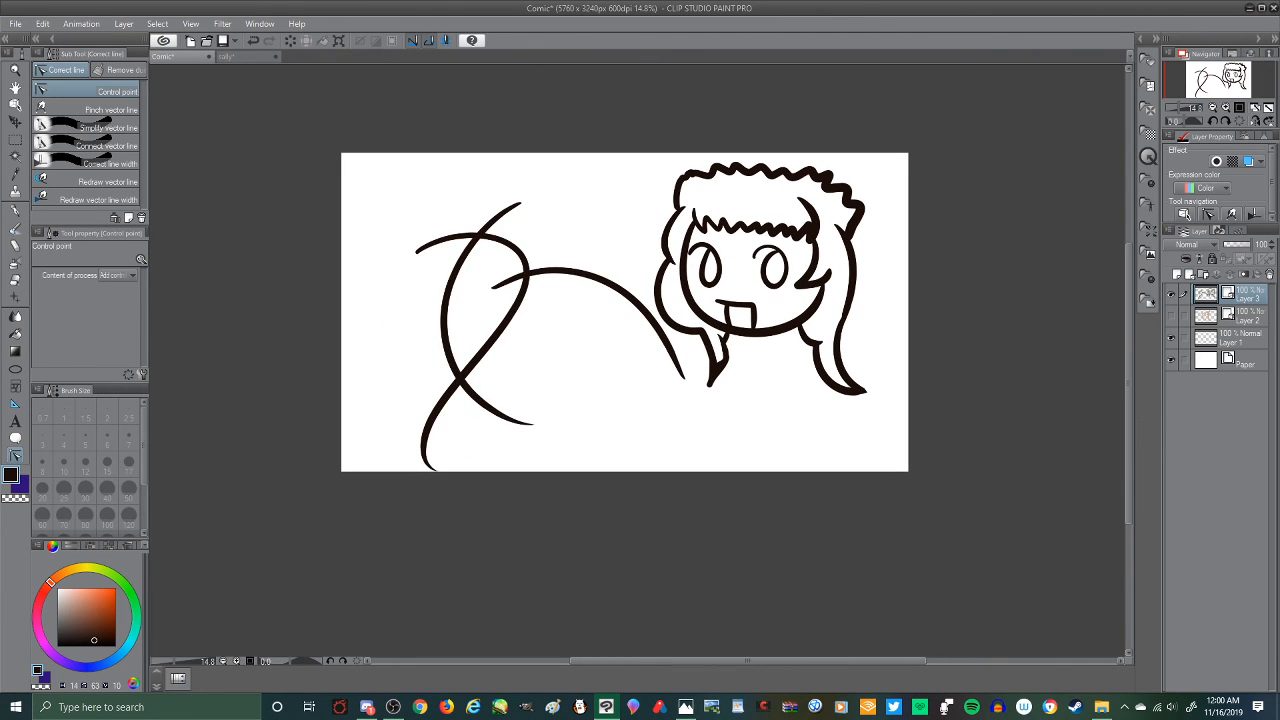